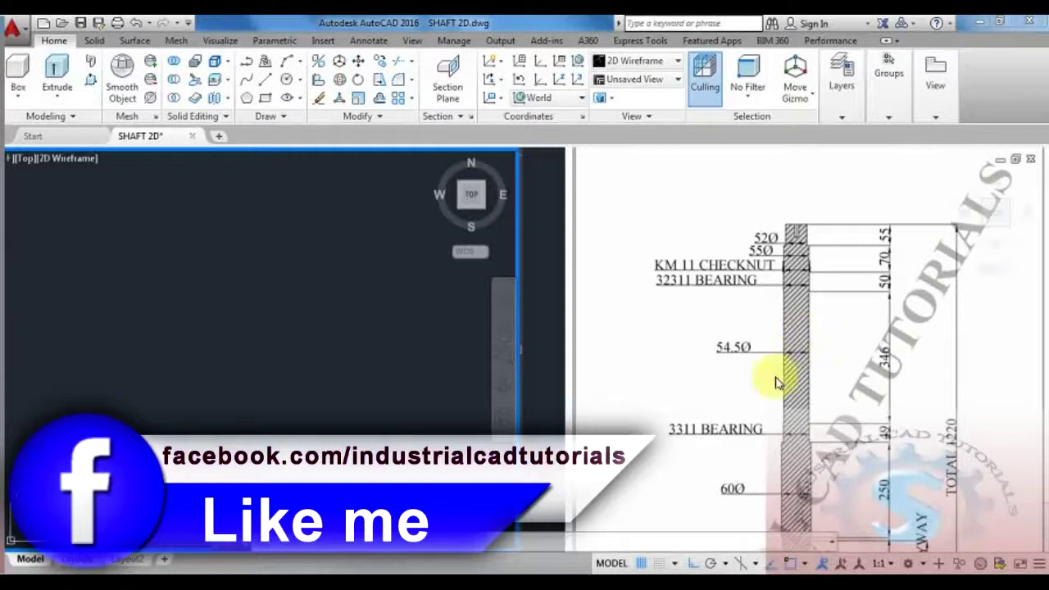
# - Set the snap type to isometric snap for the viewport that shows the dimensioned shaft drawing
pyautogui.click(710, 402)
pyautogui.scroll(5, 727, 394)
pyautogui.moveTo(728, 325); pyautogui.dragTo(729, 350, button='middle')
pyautogui.moveTo(735, 293); pyautogui.dragTo(738, 307, button='middle')
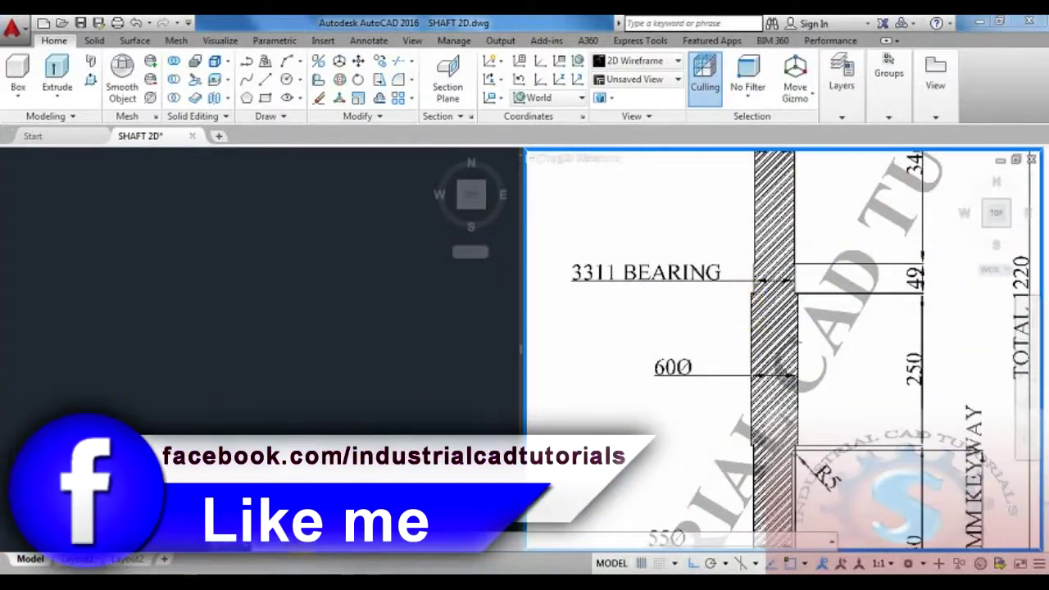
pyautogui.write('o')
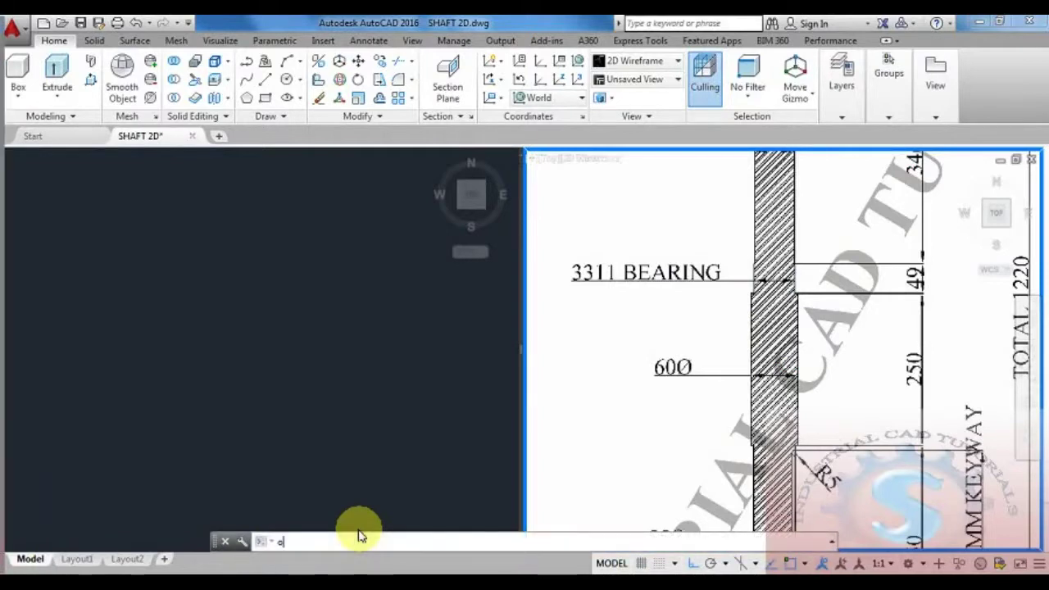
pyautogui.write('s')
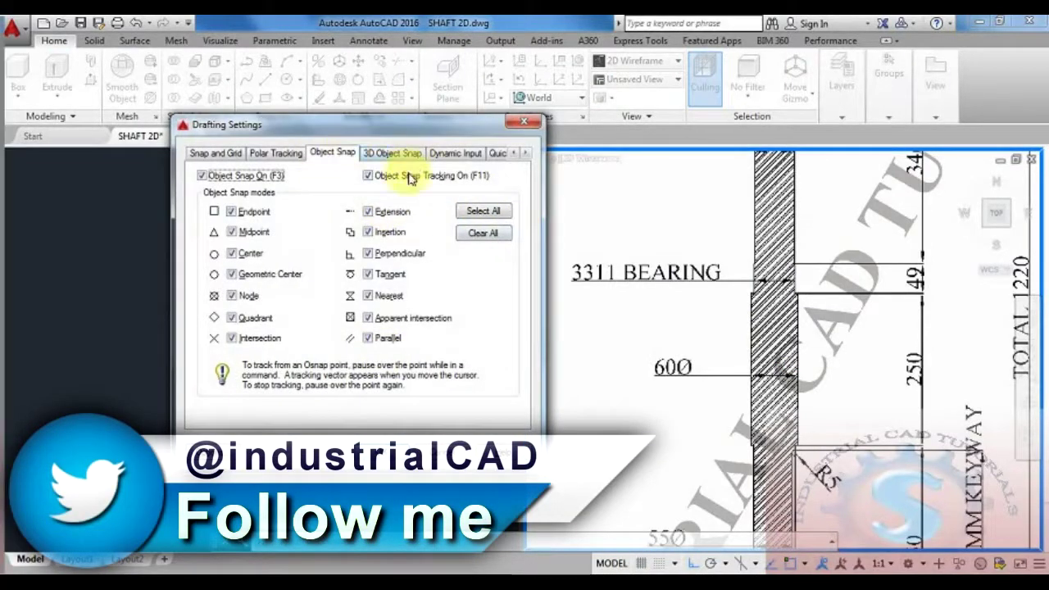
pyautogui.click(273, 153)
pyautogui.click(218, 154)
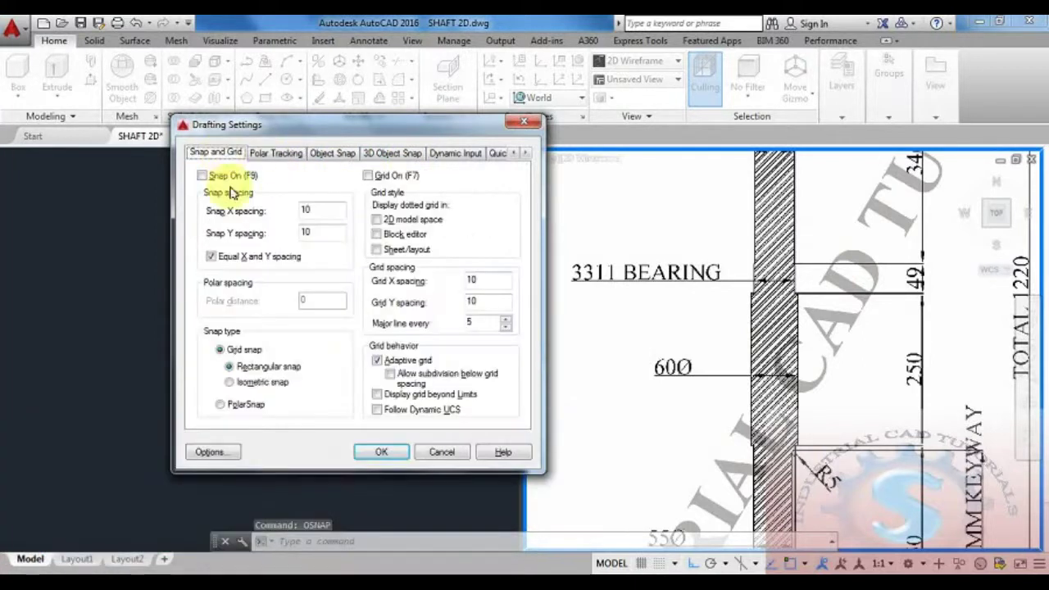
pyautogui.click(230, 383)
pyautogui.click(379, 452)
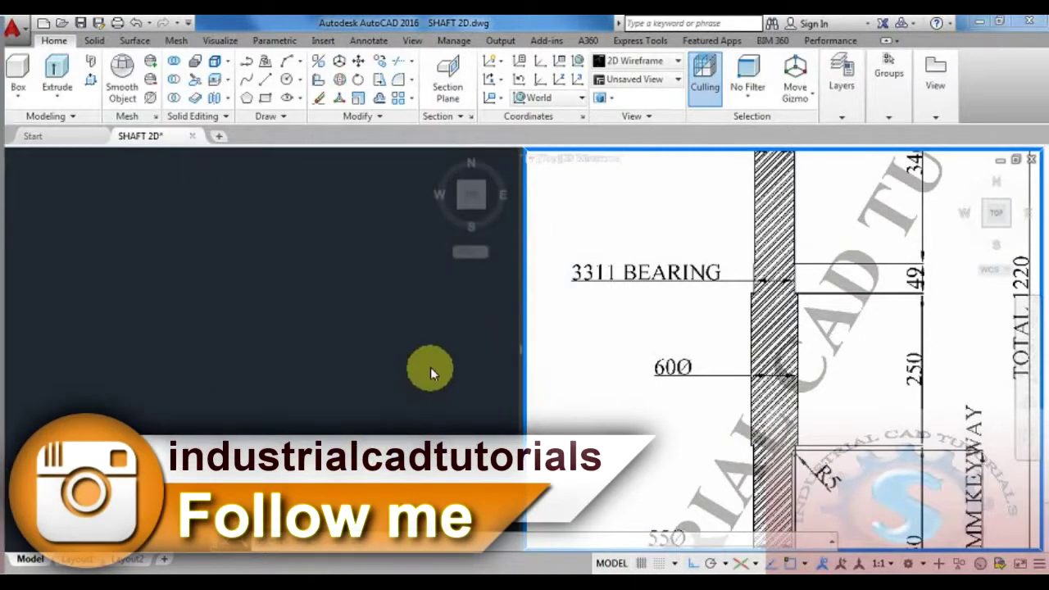
# - Examine the diameters and section lengths along the upper part of the reference shaft drawing
pyautogui.click(428, 371)
pyautogui.click(687, 347)
pyautogui.scroll(-4, 712, 344)
pyautogui.scroll(-3, 704, 390)
pyautogui.scroll(5, 745, 331)
pyautogui.moveTo(701, 267); pyautogui.dragTo(725, 283, button='middle')
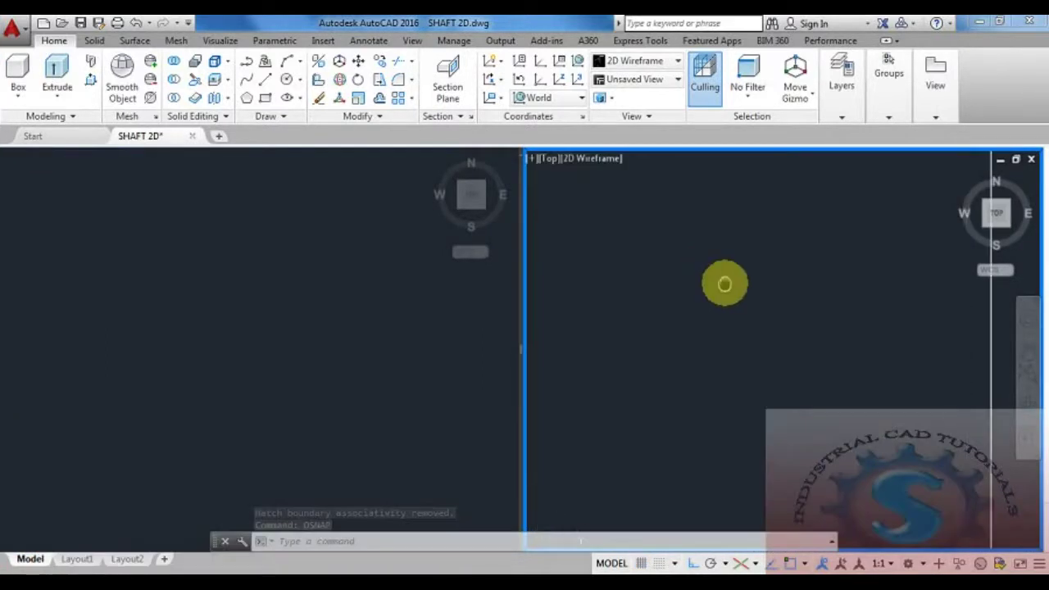
pyautogui.scroll(-5, 726, 282)
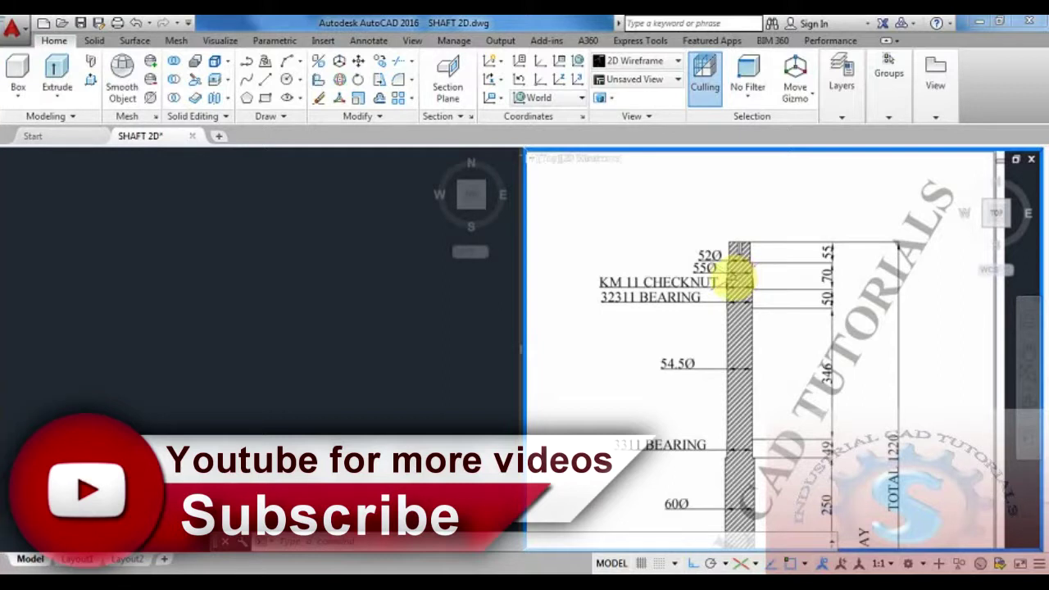
pyautogui.moveTo(738, 270); pyautogui.dragTo(727, 241, button='middle')
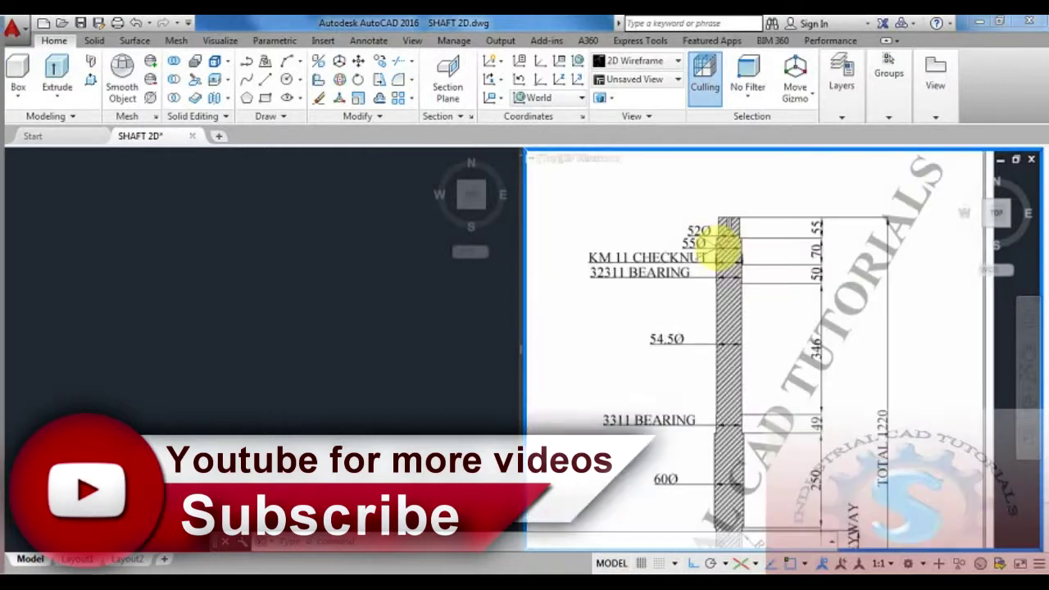
# - Switch to the Drafting & Annotation workspace, close the floating palette and make the empty viewport active
pyautogui.click(908, 564)
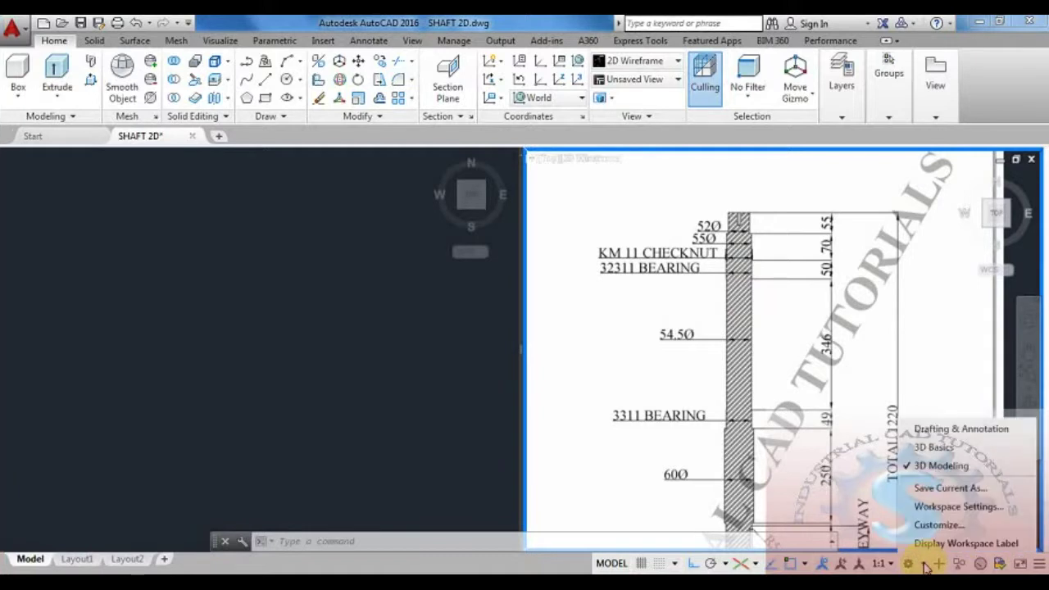
pyautogui.click(943, 446)
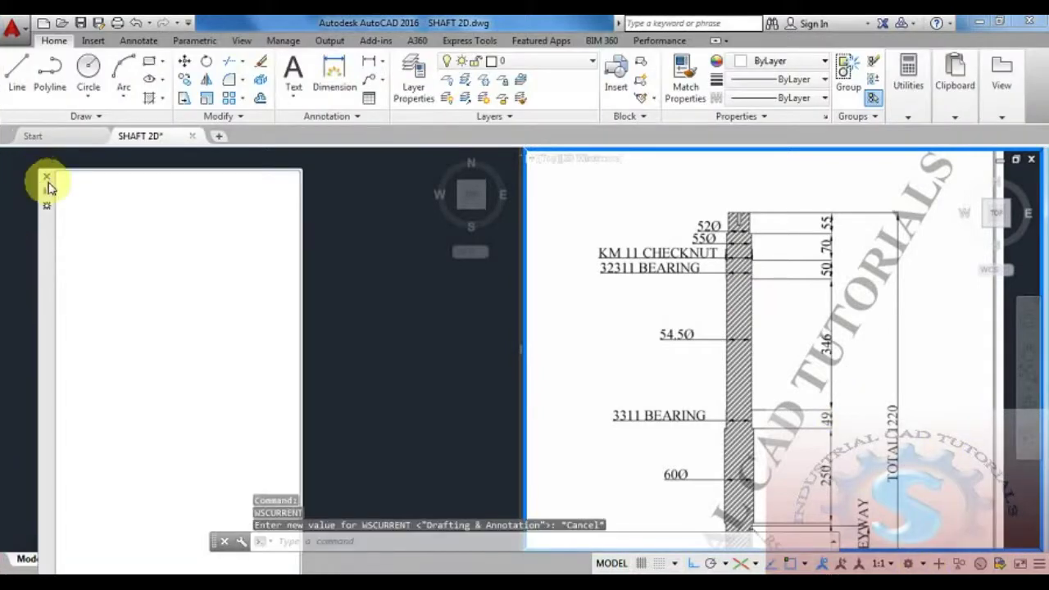
pyautogui.click(47, 178)
pyautogui.click(205, 339)
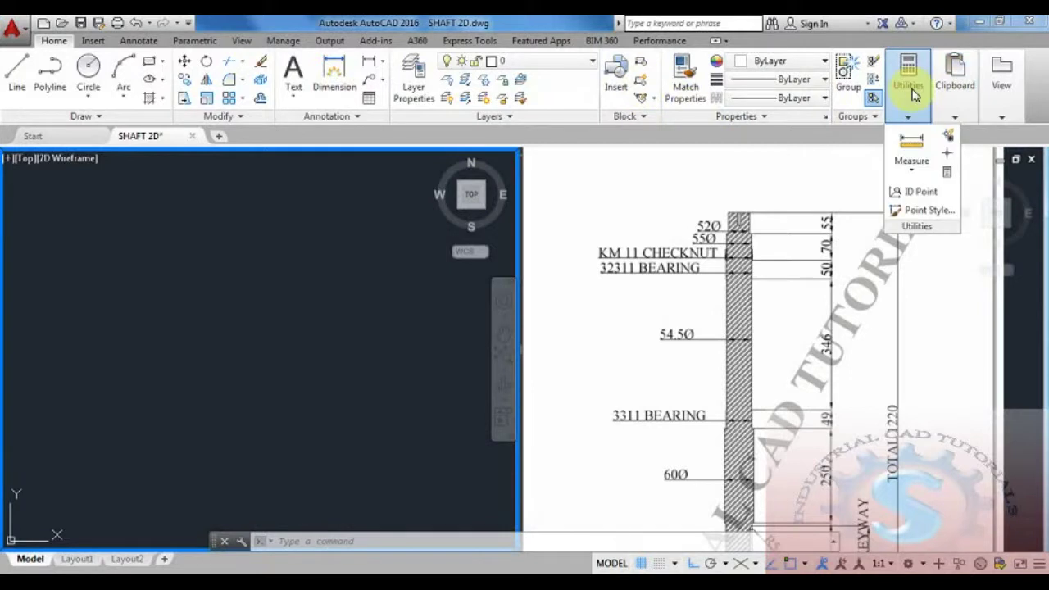
pyautogui.moveTo(978, 96)
pyautogui.moveTo(1010, 117)
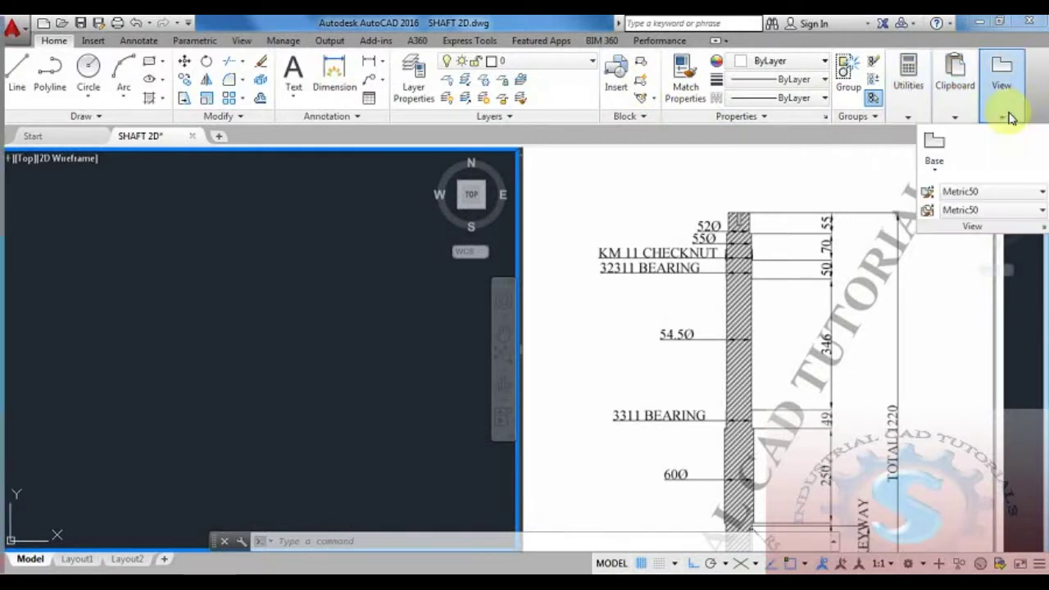
pyautogui.moveTo(896, 116)
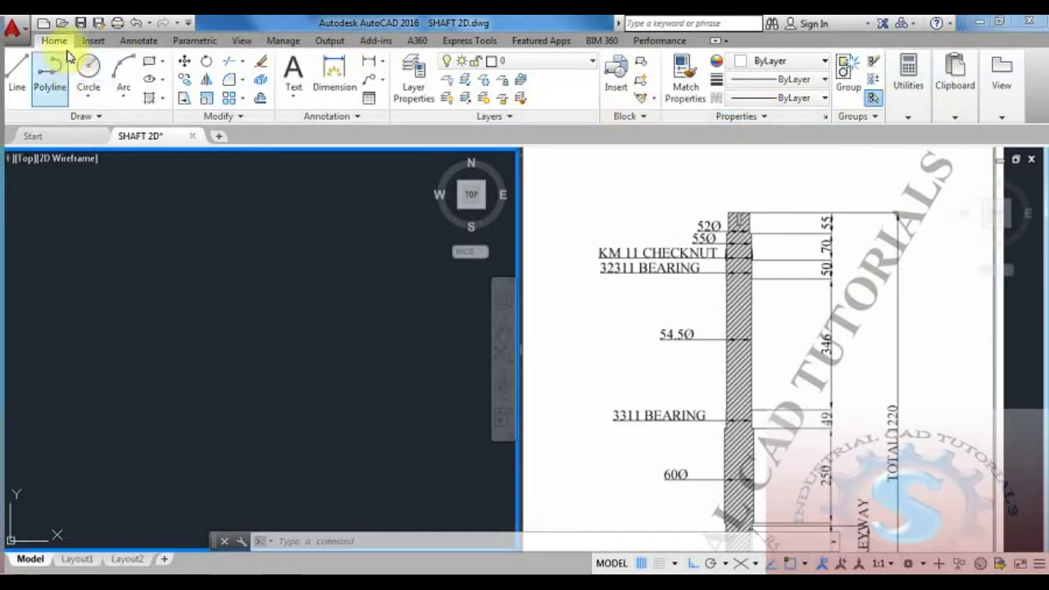
# - Review the whole shaft sheet, including its overall length, stepped diameters and the sections at the checknut and bearing end
pyautogui.click(646, 379)
pyautogui.scroll(-5, 747, 375)
pyautogui.scroll(5, 739, 391)
pyautogui.moveTo(738, 389)
pyautogui.mouseDown(button='middle')
pyautogui.moveTo(727, 497)
pyautogui.moveTo(752, 407)
pyautogui.moveTo(750, 354)
pyautogui.mouseUp(button='middle')
pyautogui.scroll(-5, 740, 384)
pyautogui.scroll(6, 731, 392)
pyautogui.scroll(-1, 750, 354)
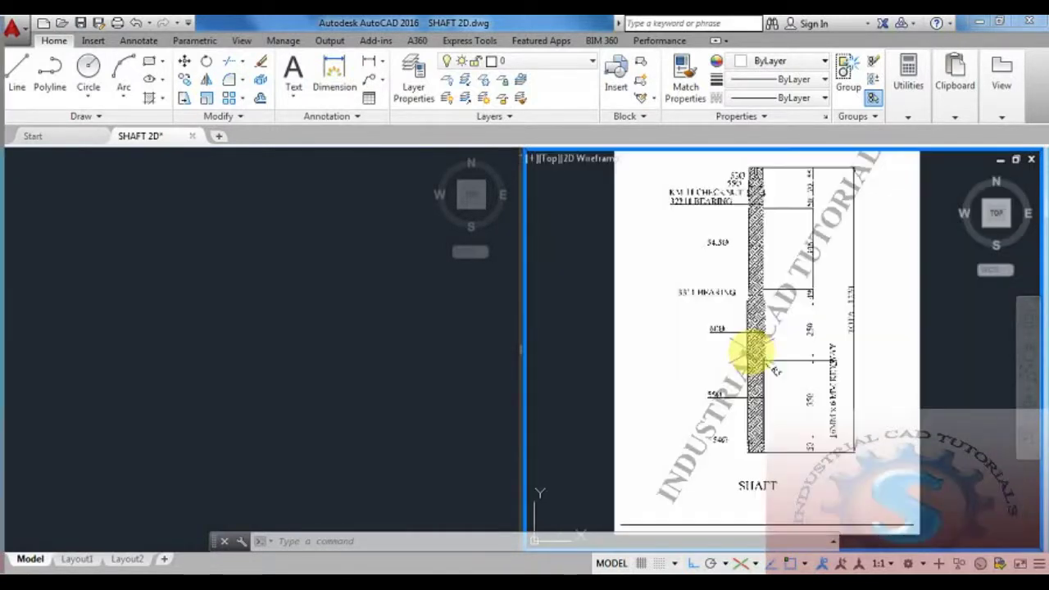
pyautogui.scroll(1, 748, 352)
pyautogui.moveTo(750, 308); pyautogui.dragTo(747, 436, button='middle')
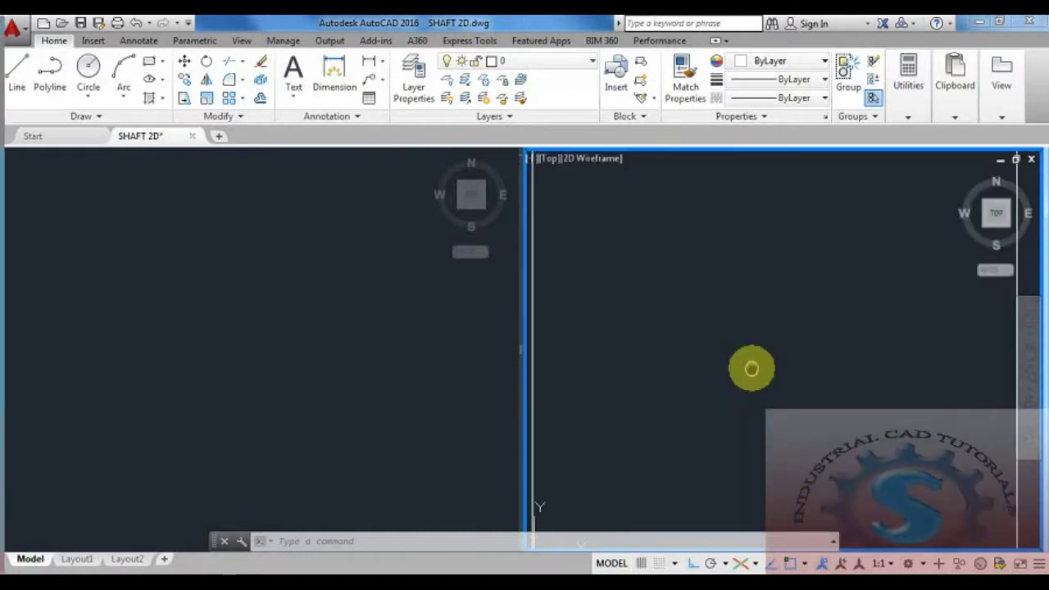
pyautogui.scroll(1, 742, 286)
pyautogui.scroll(-5, 741, 287)
pyautogui.scroll(5, 741, 300)
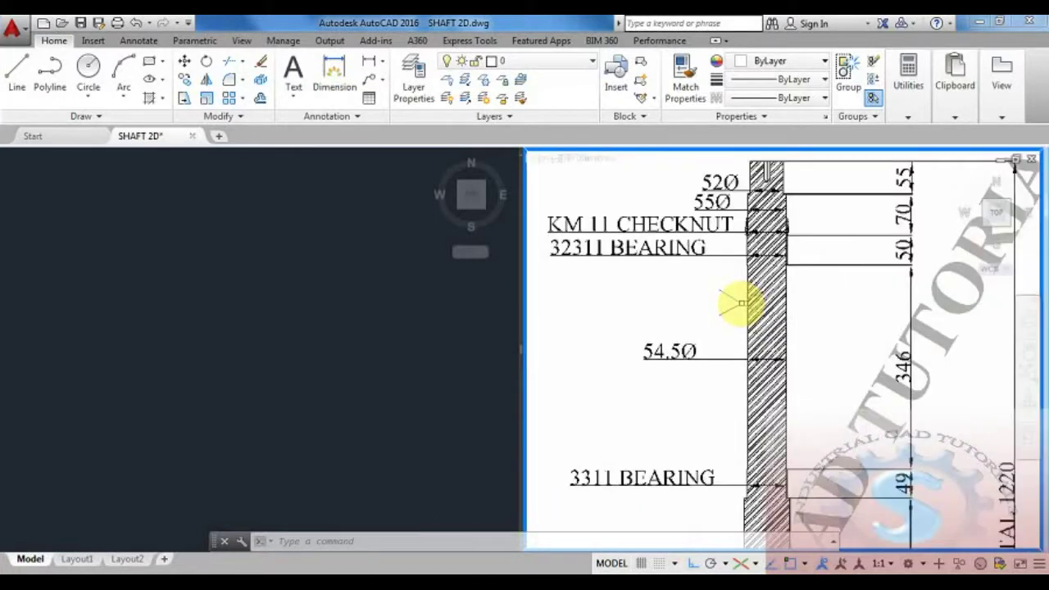
pyautogui.scroll(-4, 741, 328)
pyautogui.scroll(4, 744, 321)
# - Set the snap type to isometric snap for the empty viewport
pyautogui.click(264, 331)
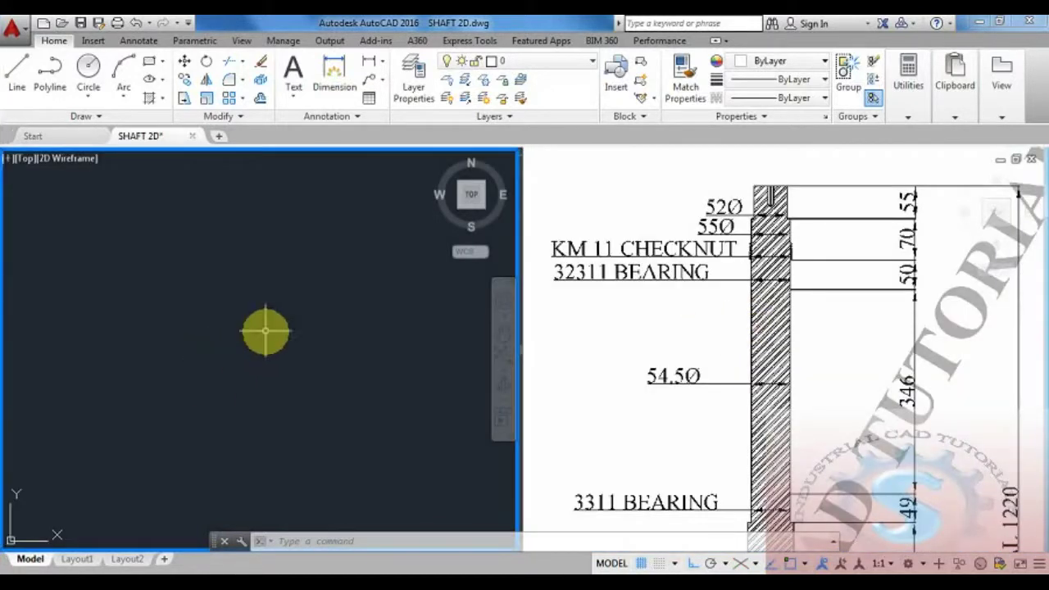
pyautogui.press('Escape')
pyautogui.press('Escape')
pyautogui.press('Escape')
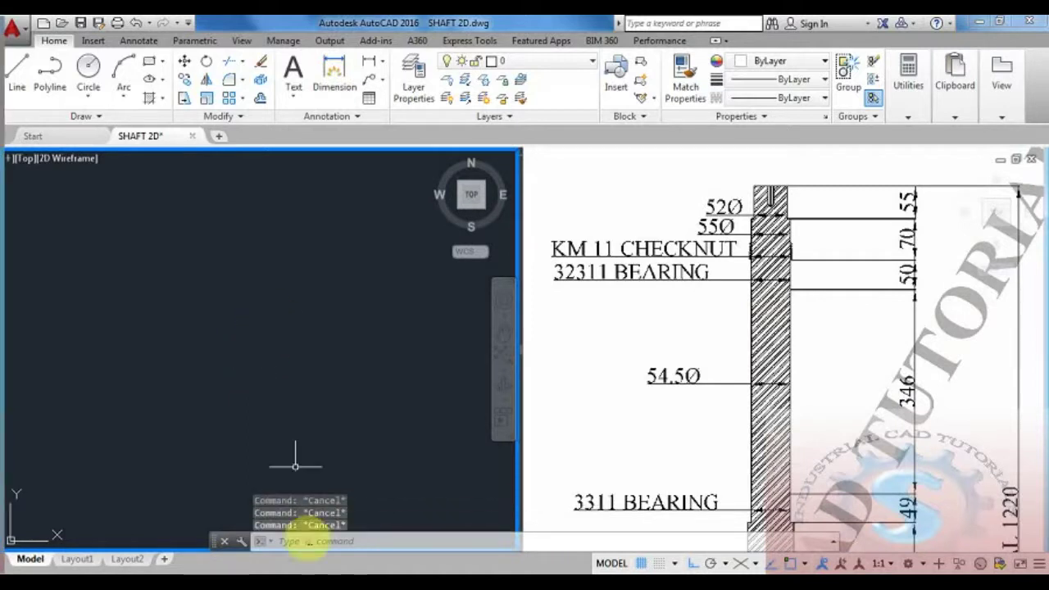
pyautogui.click(273, 318)
pyautogui.press('Escape')
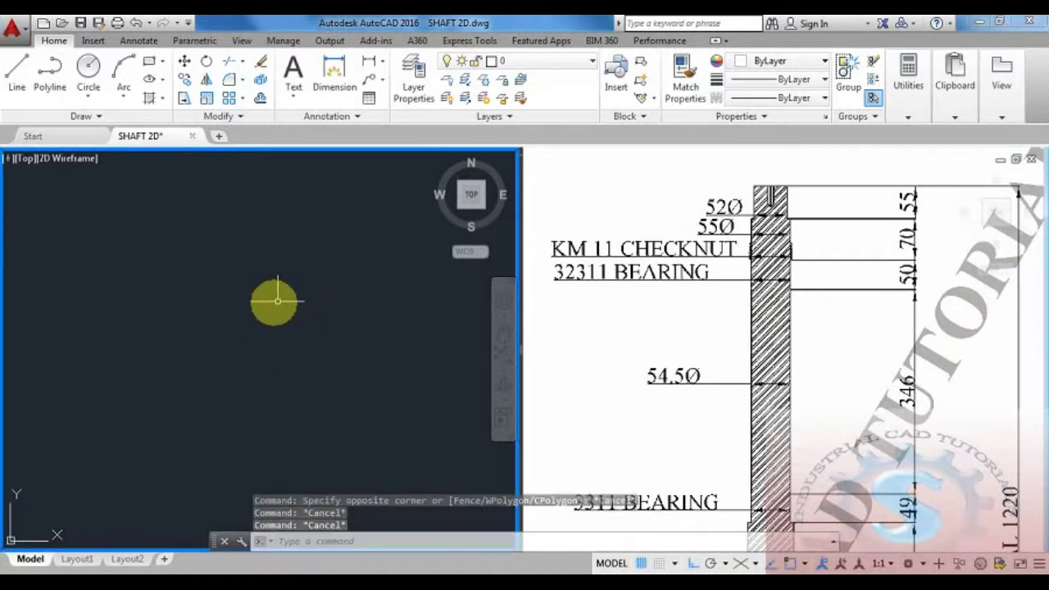
pyautogui.write('osnap')
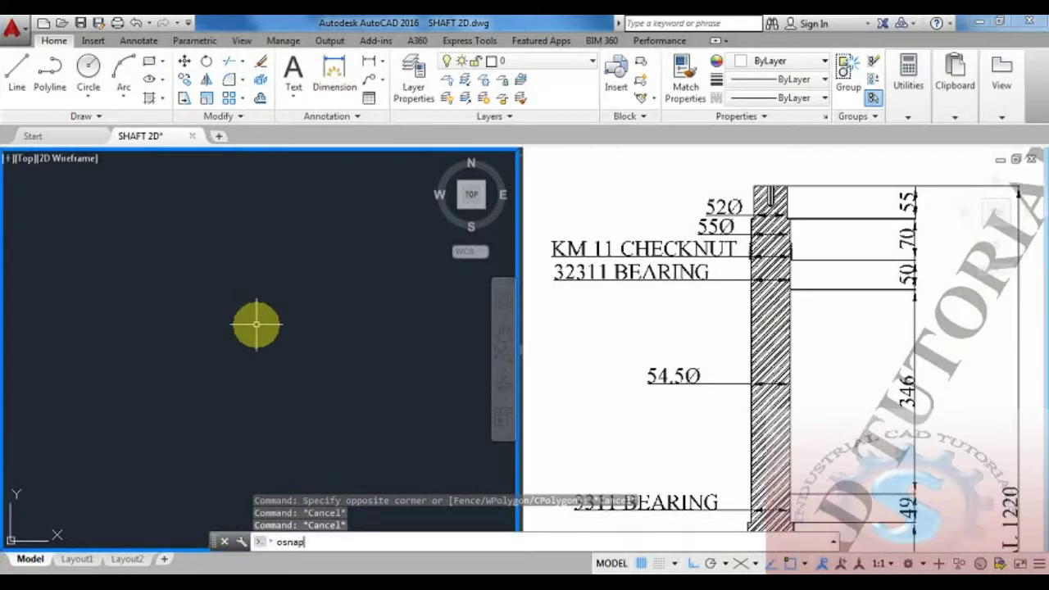
pyautogui.press('Return')
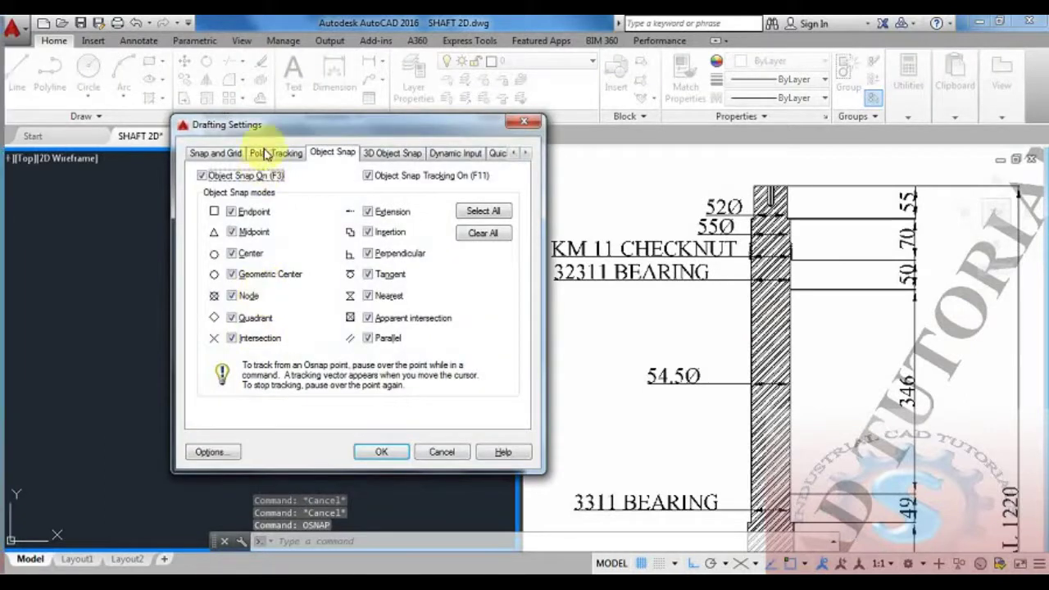
pyautogui.click(215, 154)
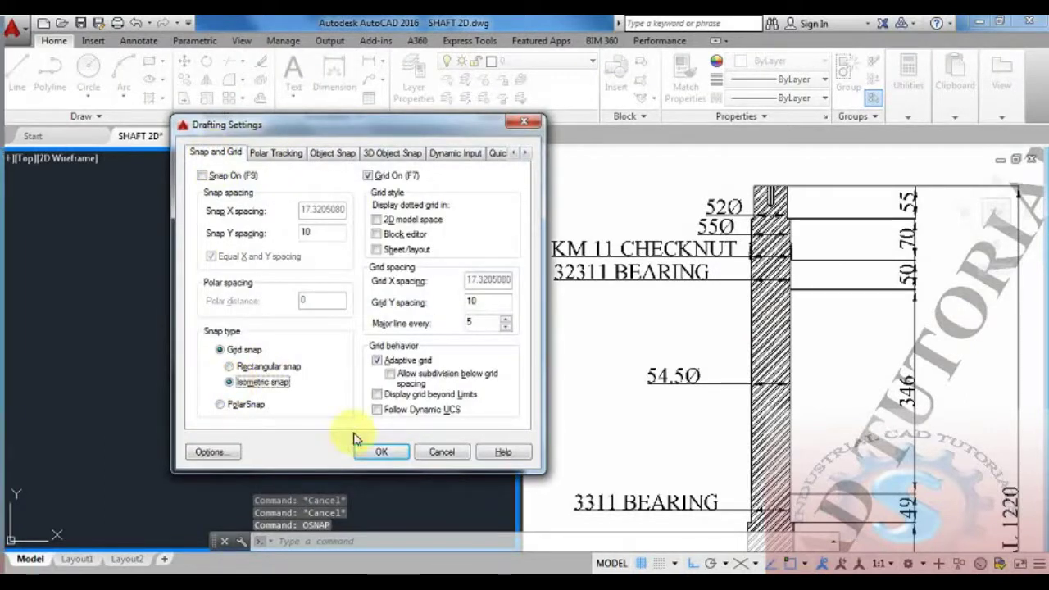
pyautogui.click(379, 451)
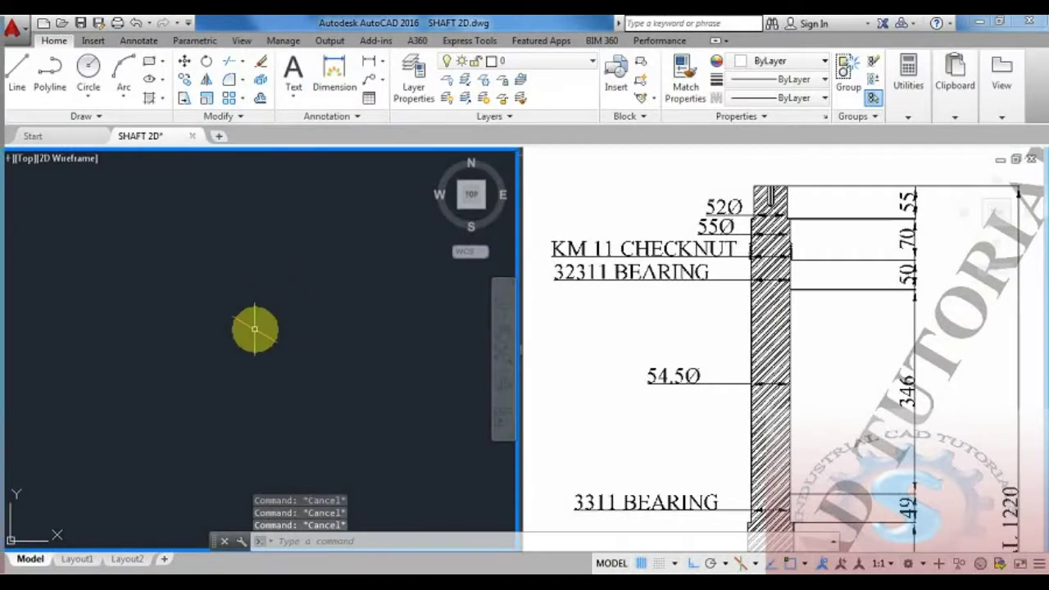
pyautogui.write('c')
pyautogui.press('Return')
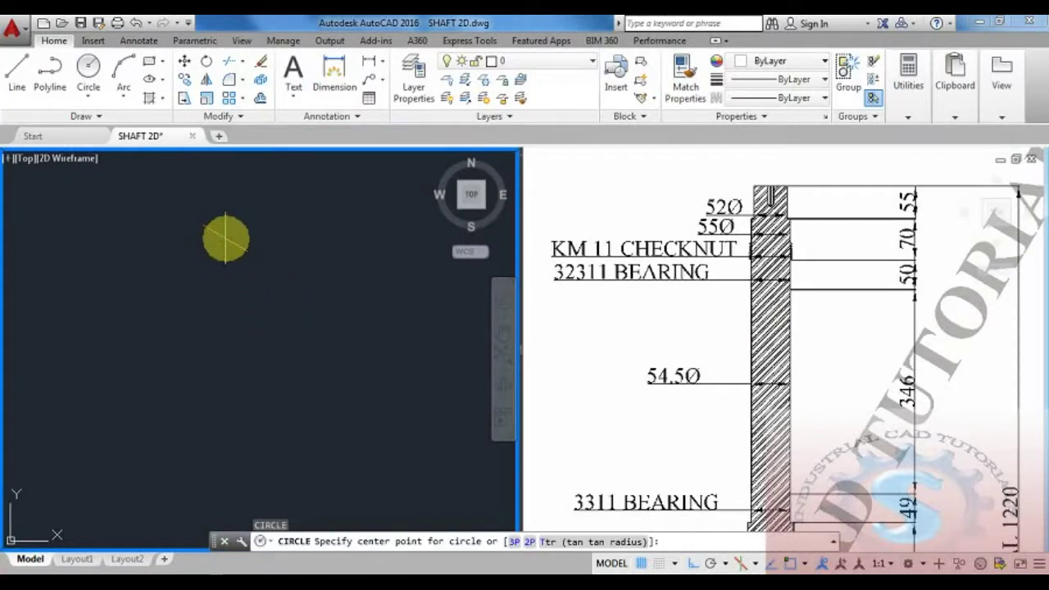
pyautogui.click(226, 237)
pyautogui.press('Escape')
pyautogui.press('Escape')
pyautogui.press('Escape')
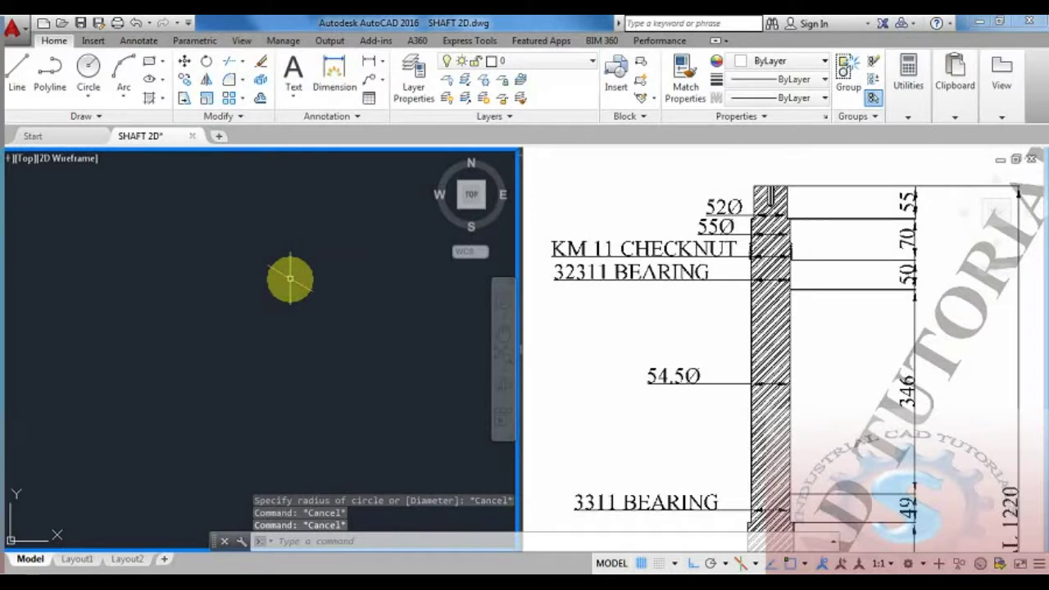
pyautogui.write('ellipse')
pyautogui.press('Return')
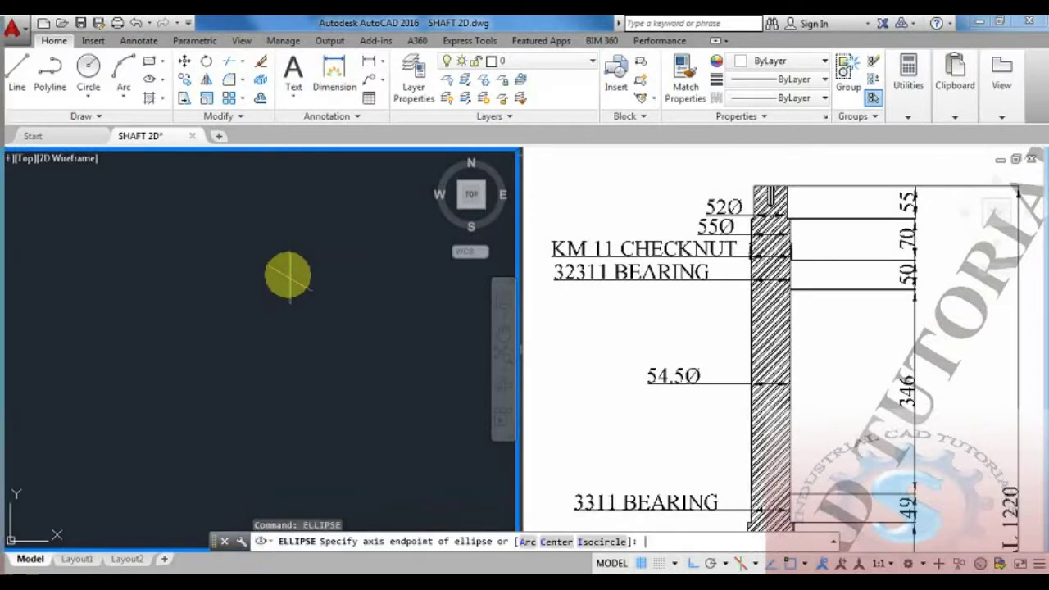
pyautogui.click(248, 238)
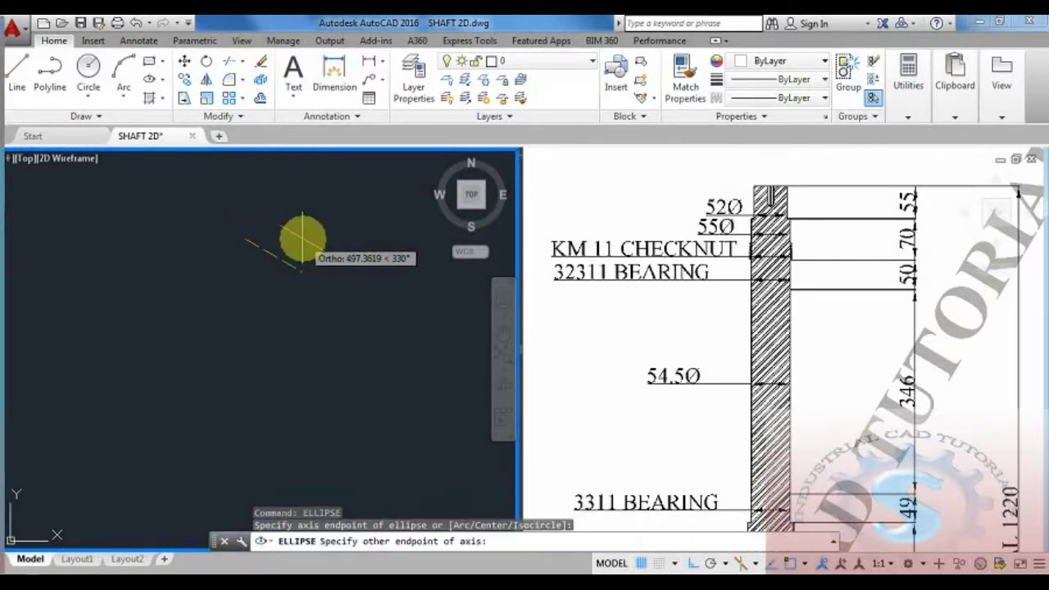
pyautogui.click(303, 238)
pyautogui.press('Escape')
pyautogui.press('Escape')
# - Draw an isocircle of radius 52 on the top isoplane in the upper area of the empty viewport
pyautogui.write('ellipse')
pyautogui.press('Return')
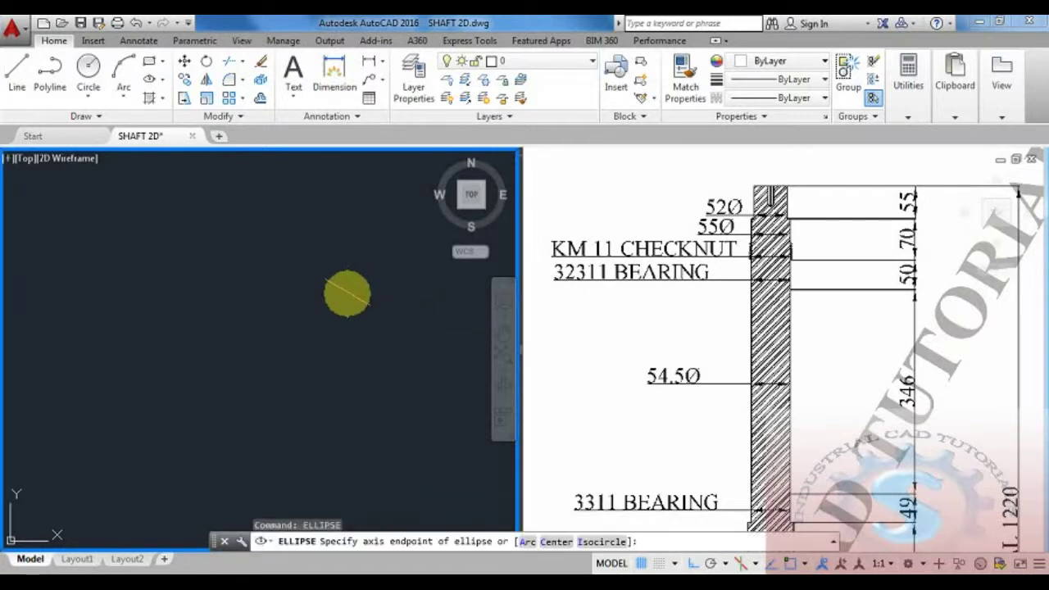
pyautogui.write('i')
pyautogui.press('Return')
pyautogui.click(250, 255)
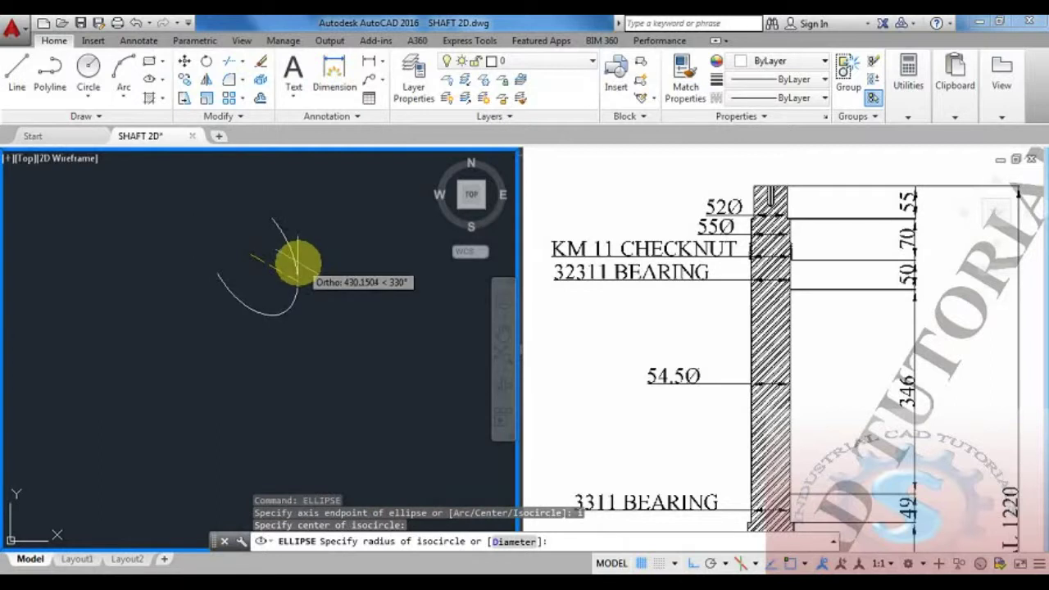
pyautogui.press('F5')
pyautogui.write('52')
pyautogui.press('Return')
pyautogui.scroll(5, 250, 270)
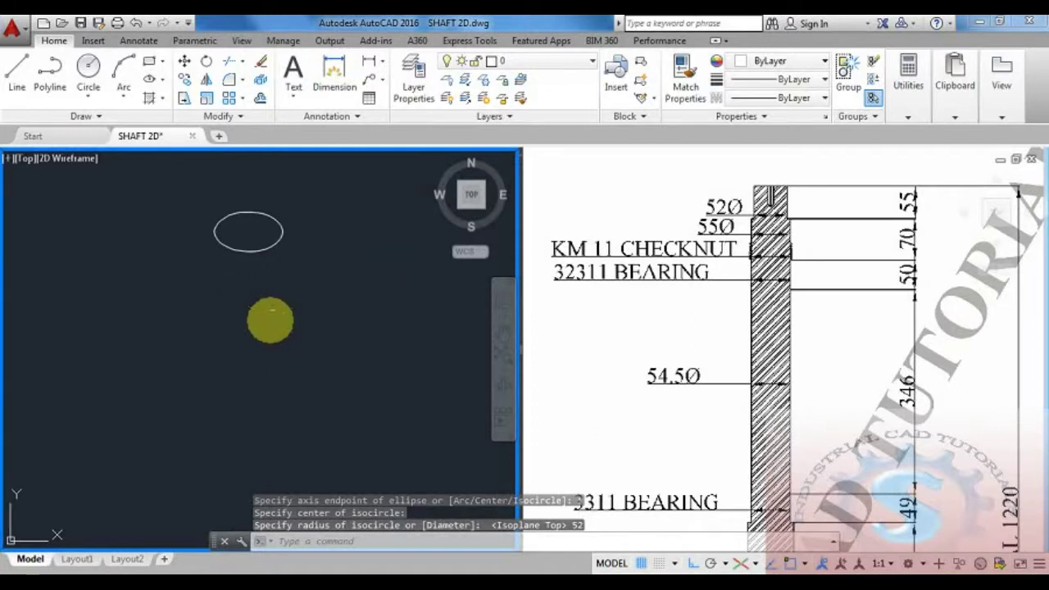
pyautogui.moveTo(268, 329)
pyautogui.mouseDown(button='middle')
pyautogui.moveTo(277, 291)
pyautogui.moveTo(287, 303)
pyautogui.mouseUp(button='middle')
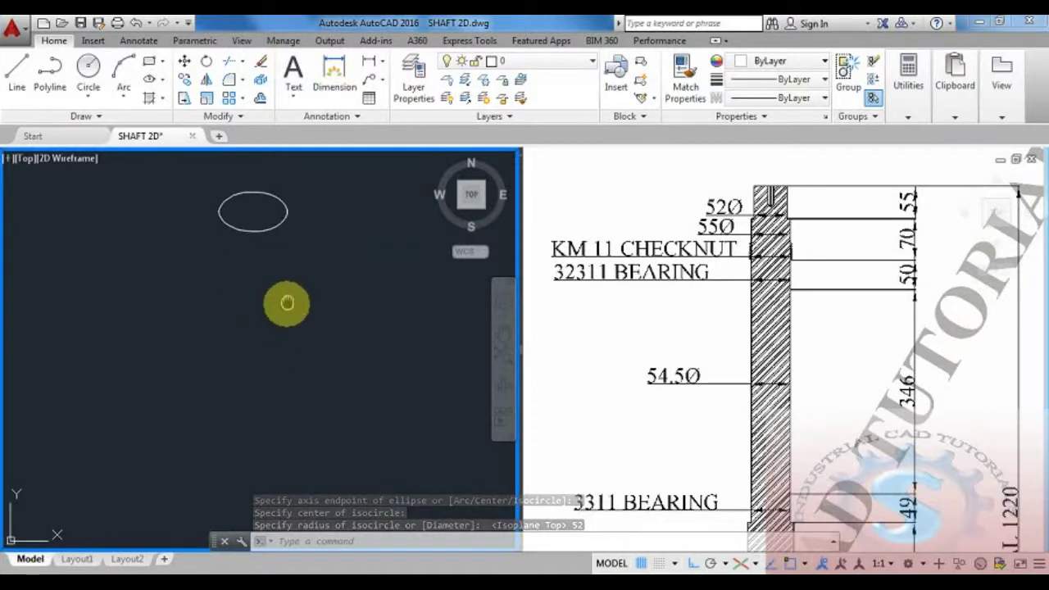
pyautogui.press('Escape')
pyautogui.press('Escape')
# - Switch to the right isoplane while trying a vertical line from the side of the isocircle
pyautogui.write('l')
pyautogui.press('Return')
pyautogui.click(284, 220)
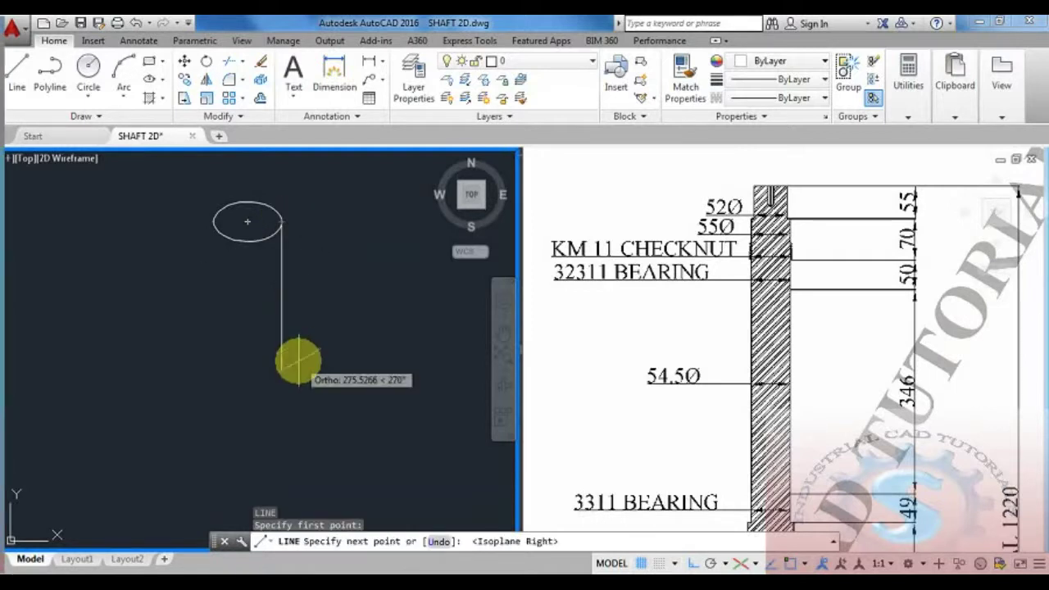
pyautogui.press('F5')
pyautogui.press('Escape')
pyautogui.moveTo(363, 347); pyautogui.dragTo(352, 349, button='middle')
# - Draw a vertical line 55 units long downward from the centre of the isocircle
pyautogui.press('Return')
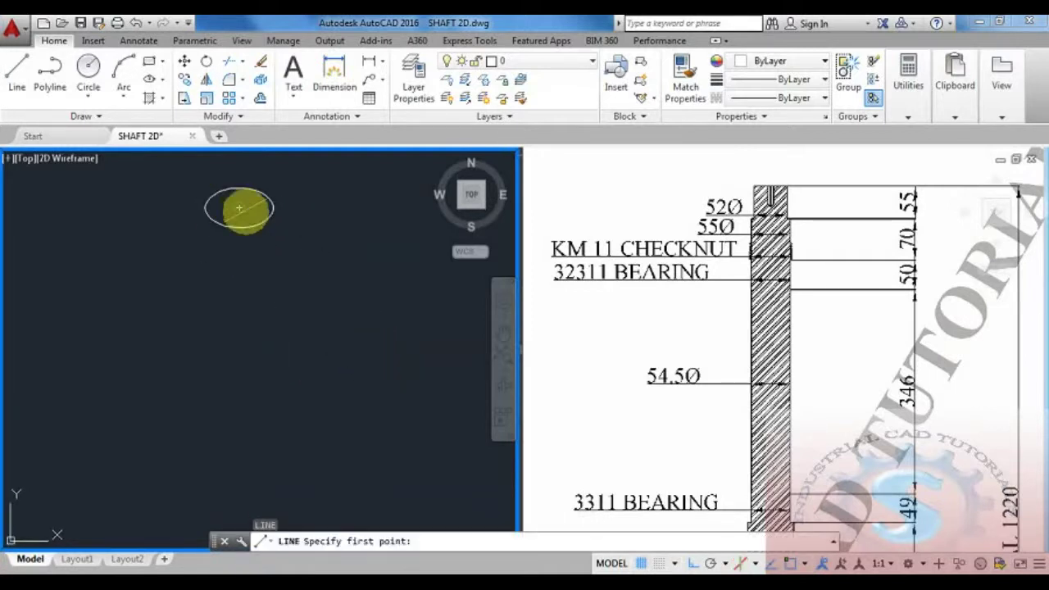
pyautogui.click(238, 208)
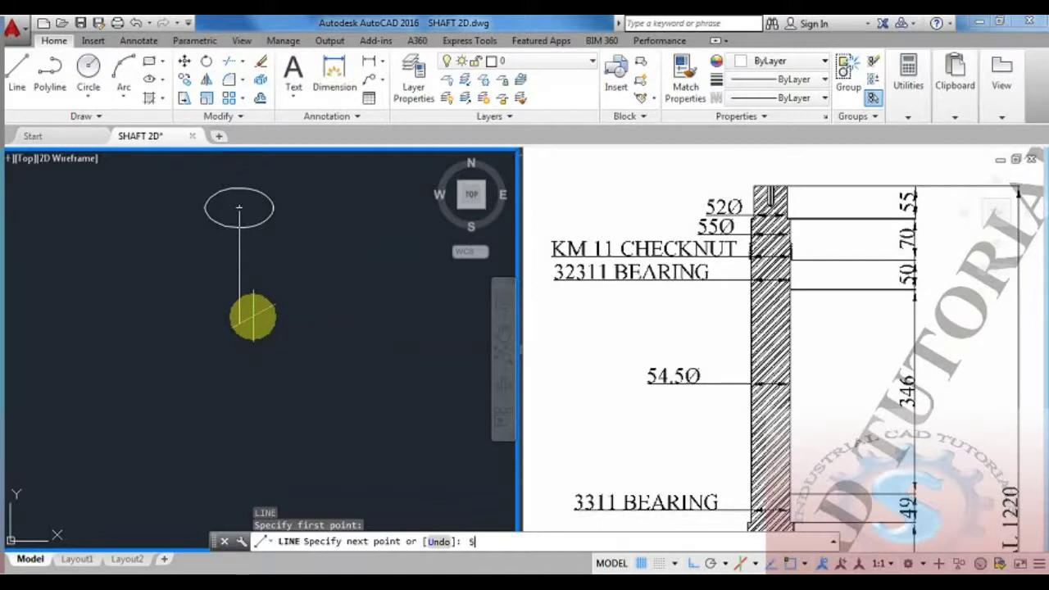
pyautogui.press('Escape')
pyautogui.moveTo(272, 361); pyautogui.dragTo(264, 379, button='middle')
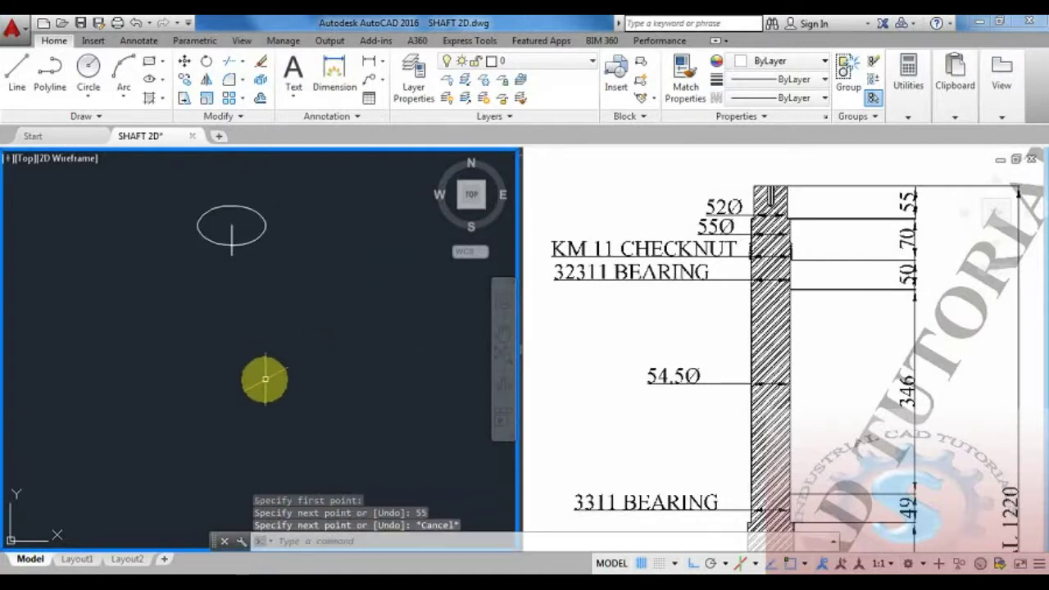
# - Copy the radius 52 isocircle from its centre to the lower end of the 55-unit vertical line
pyautogui.write('co')
pyautogui.press('Return')
pyautogui.click(287, 240)
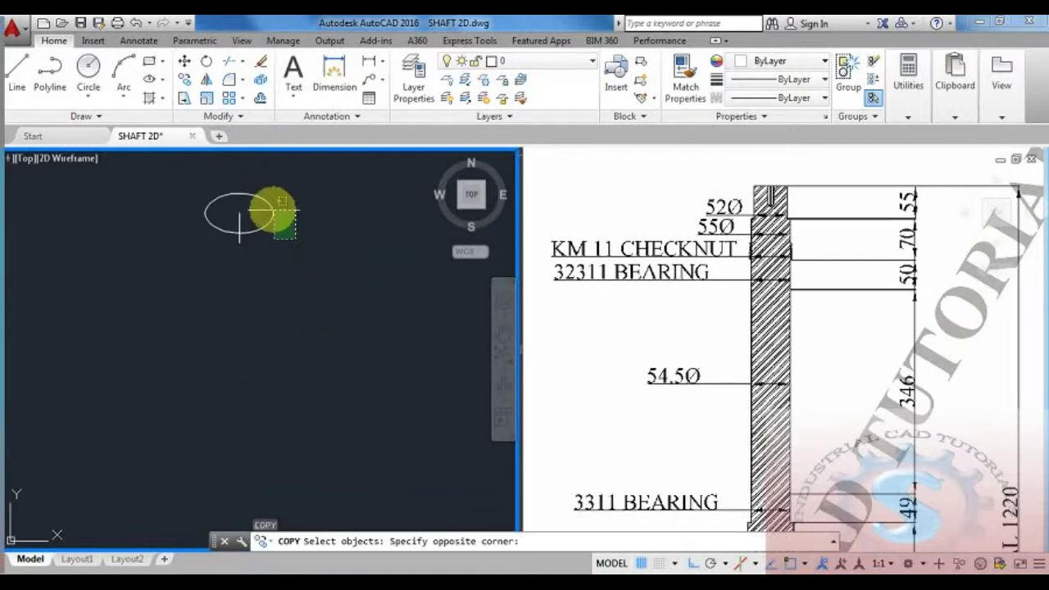
pyautogui.click(251, 223)
pyautogui.press('Return')
pyautogui.click(239, 212)
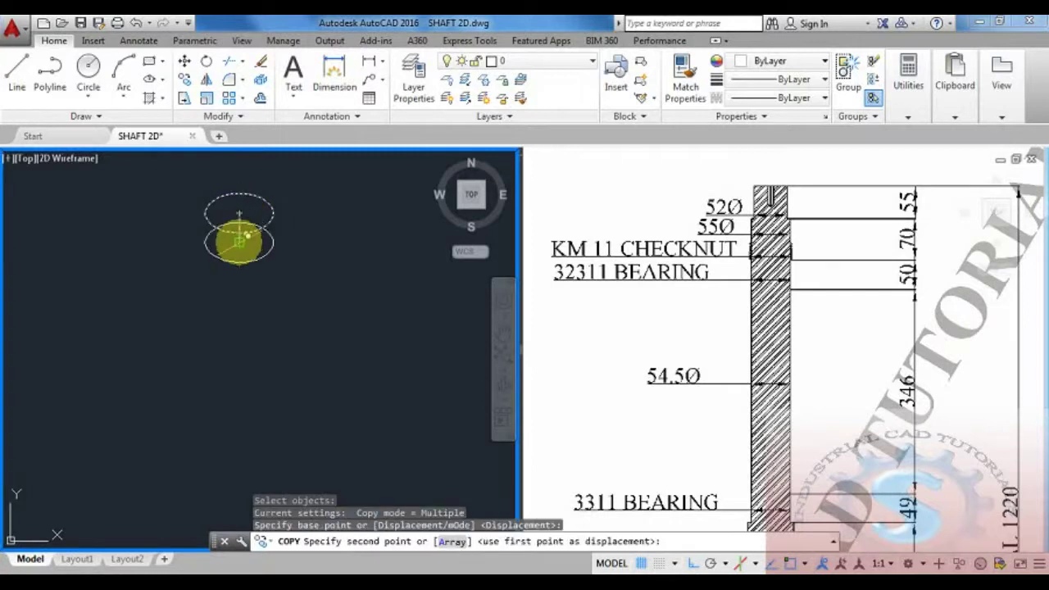
pyautogui.click(239, 242)
pyautogui.moveTo(274, 333); pyautogui.dragTo(281, 261, button='middle')
pyautogui.press('Escape')
pyautogui.moveTo(347, 356); pyautogui.dragTo(318, 422, button='middle')
# - Draw a vertical line 70 units long downward from the centre of the lower isocircle
pyautogui.write('l')
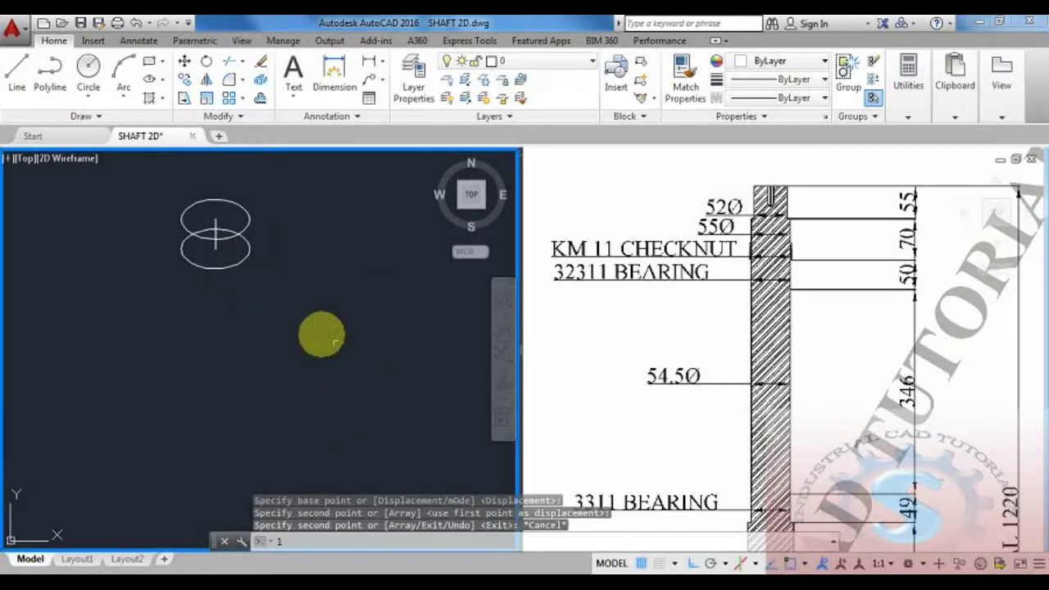
pyautogui.write('l')
pyautogui.press('Return')
pyautogui.click(215, 251)
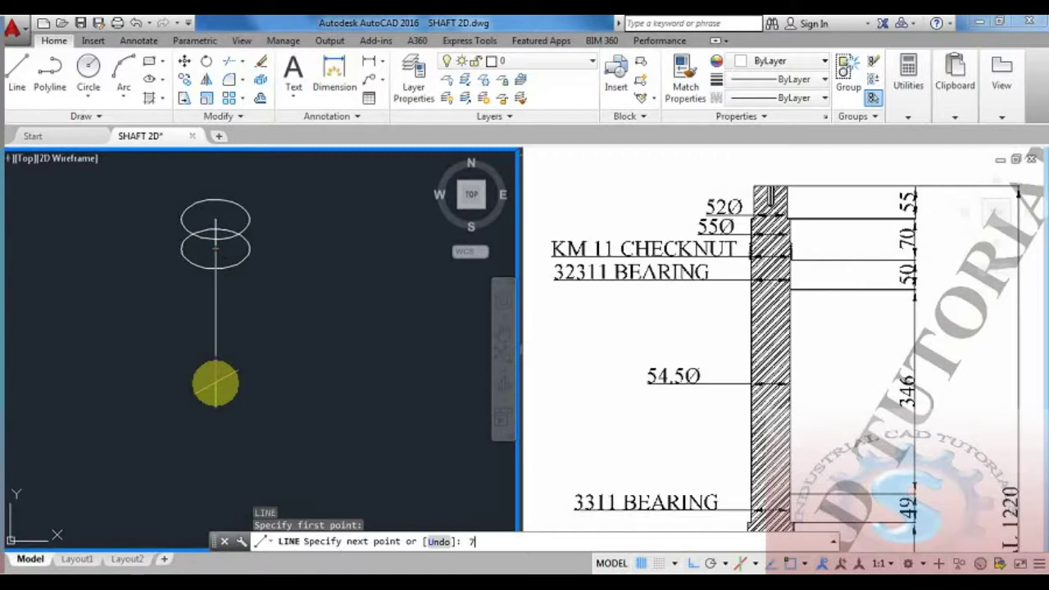
pyautogui.write('70')
pyautogui.press('Return')
pyautogui.press('Escape')
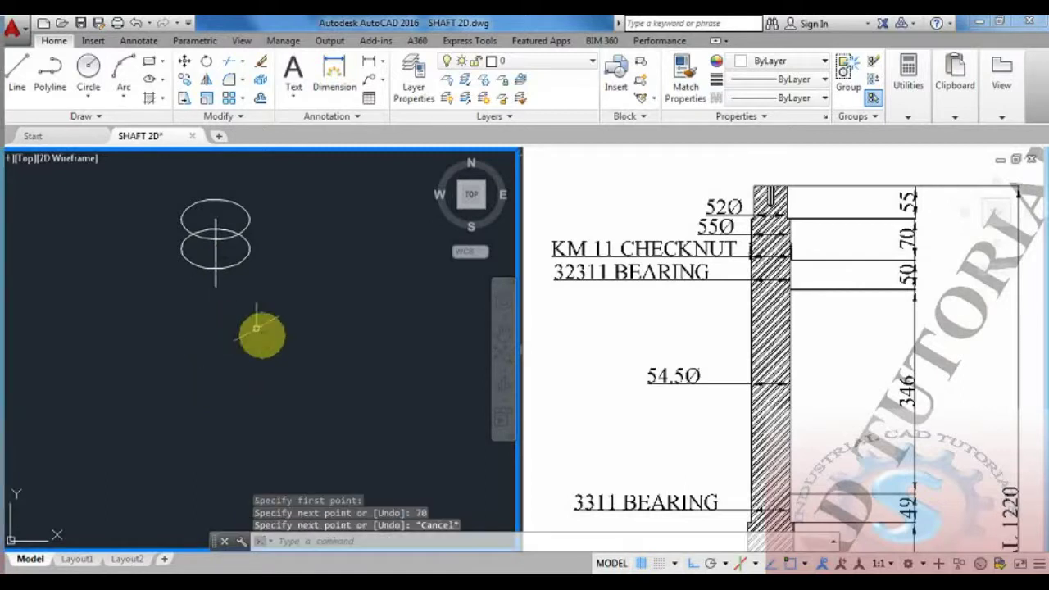
pyautogui.moveTo(283, 364); pyautogui.dragTo(277, 377, button='middle')
pyautogui.write('c')
pyautogui.press('Return')
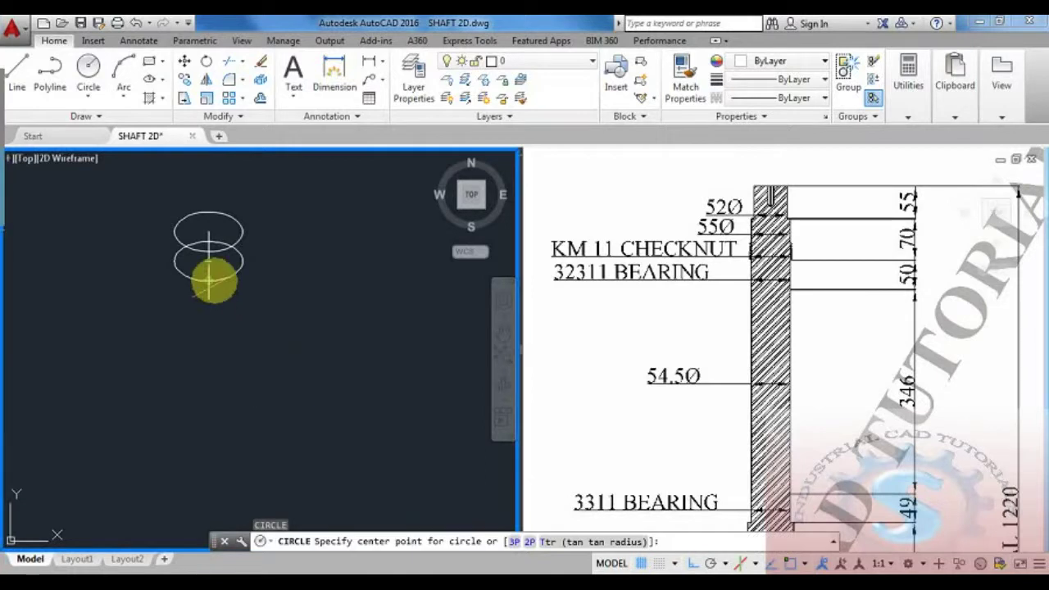
pyautogui.click(209, 261)
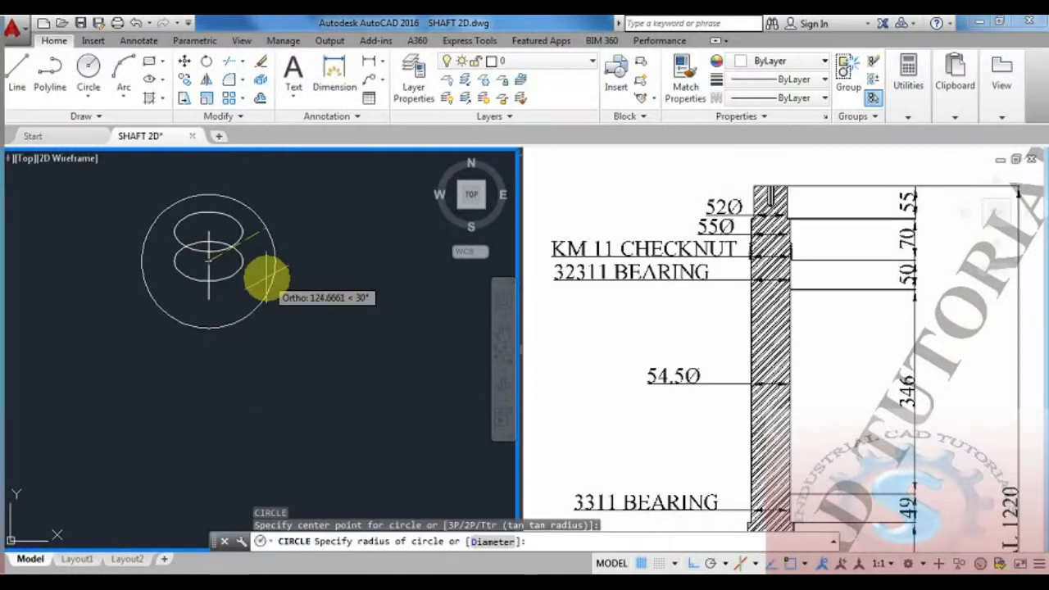
pyautogui.press('Escape')
# - Draw an isocircle of radius 55 on the top isoplane, centred on the lower radius 52 isocircle
pyautogui.press('Up')
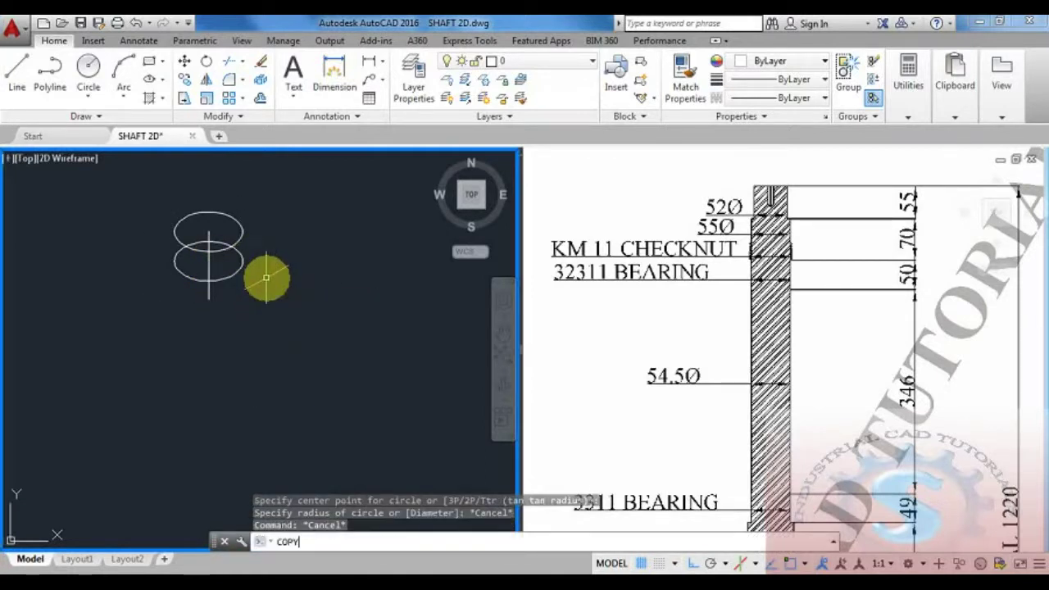
pyautogui.press('Return')
pyautogui.write('i')
pyautogui.press('Return')
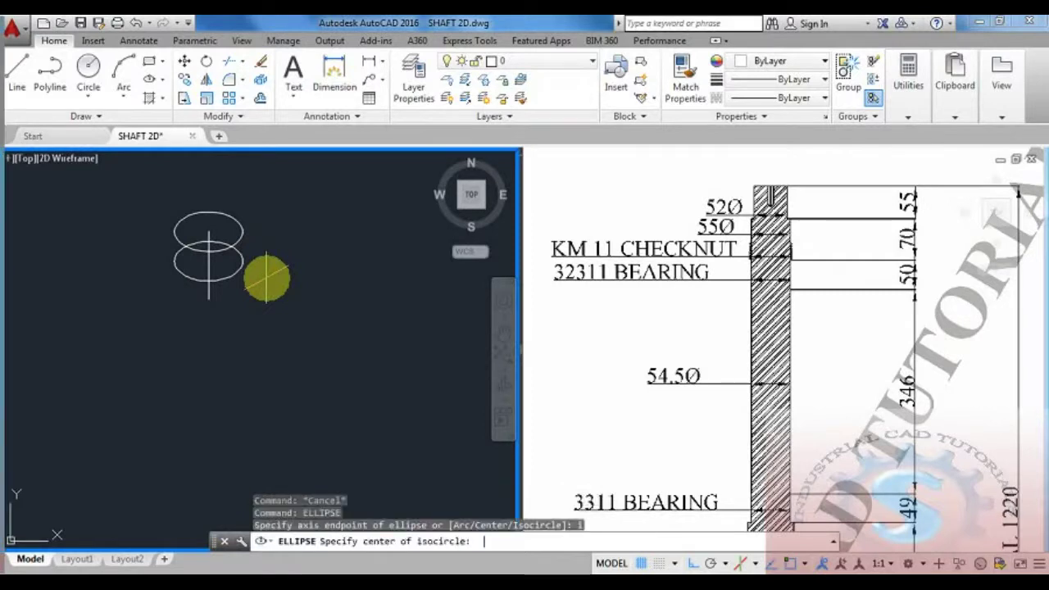
pyautogui.click(209, 261)
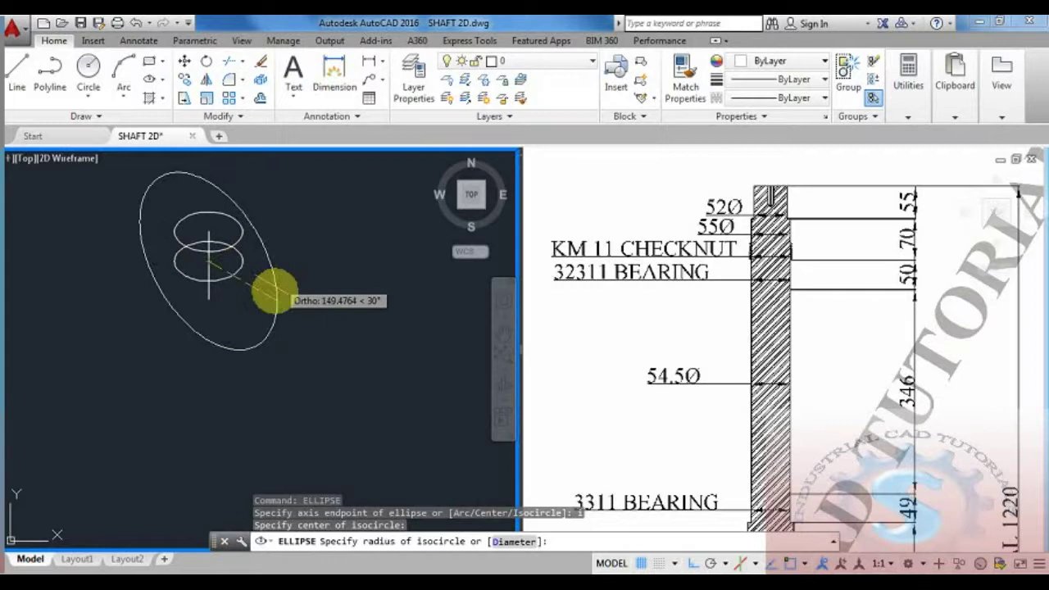
pyautogui.write('55')
pyautogui.press('Return')
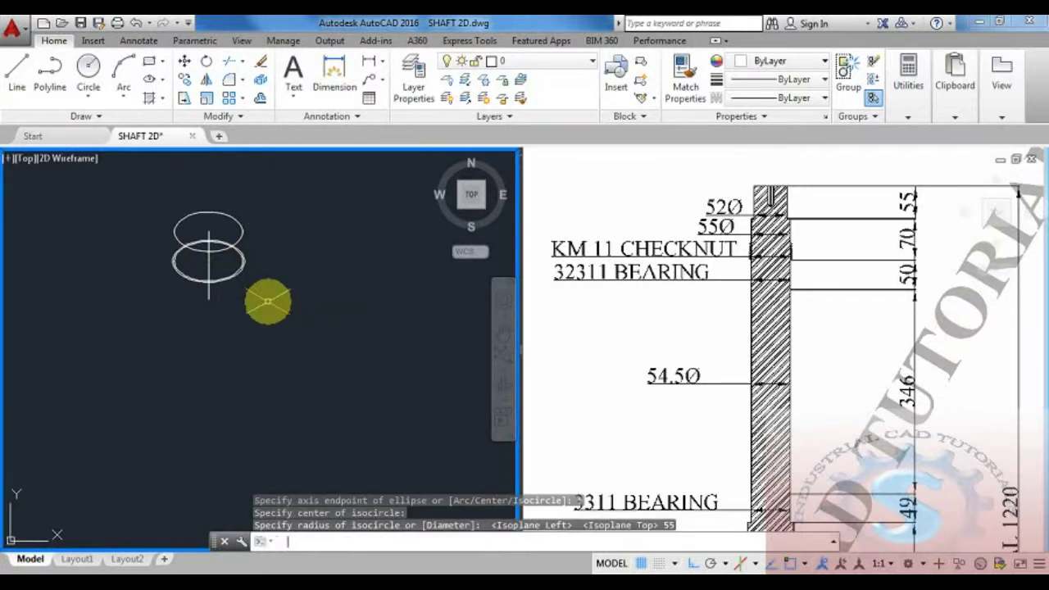
pyautogui.scroll(2, 251, 326)
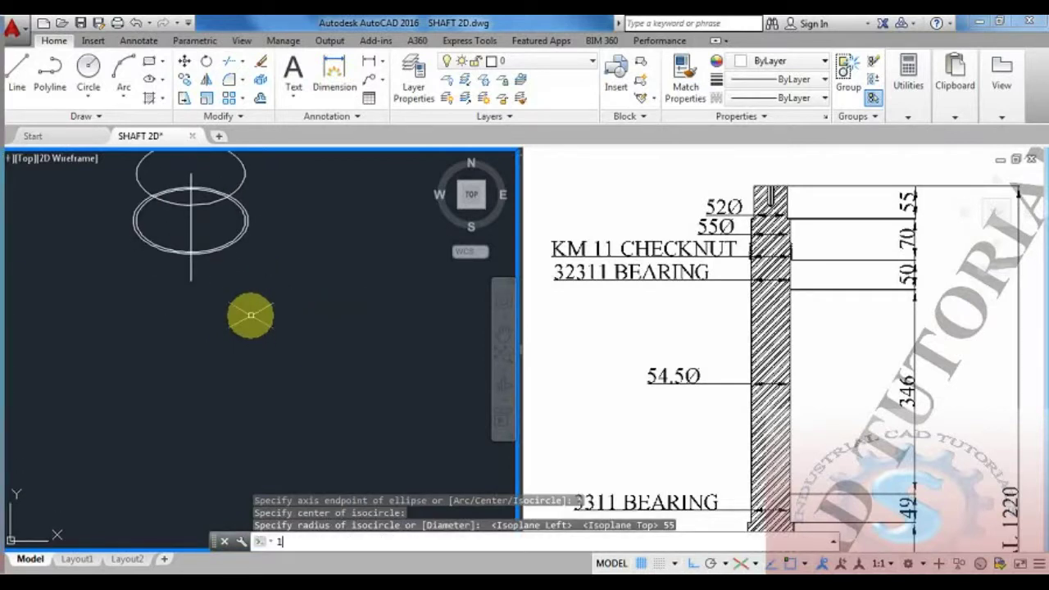
pyautogui.write('1')
pyautogui.press('Return')
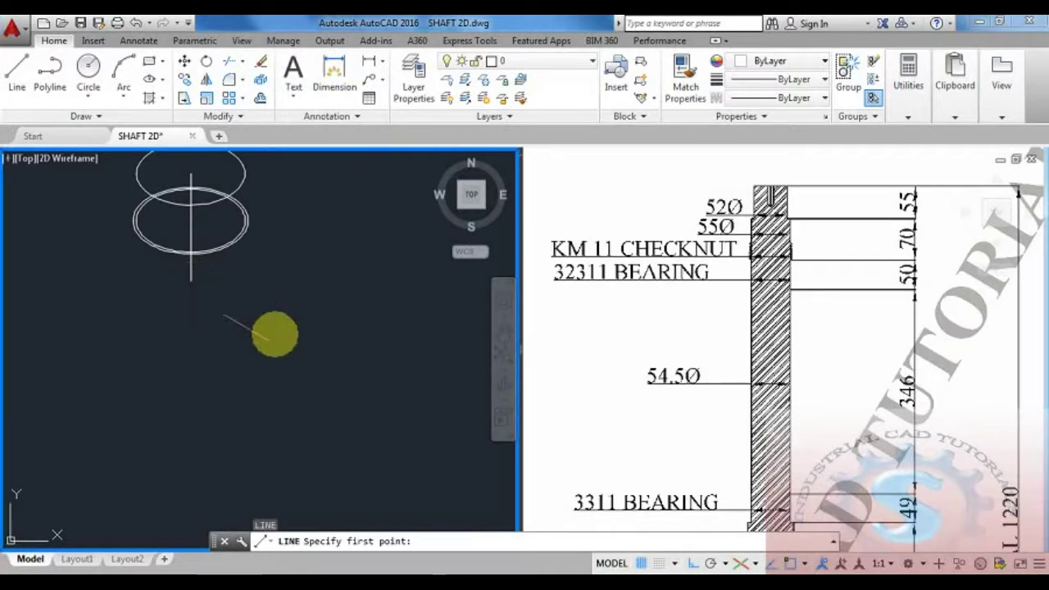
pyautogui.press('Escape')
pyautogui.press('Escape')
# - Copy the radius 55 isocircle from its centre to the lower end of the 70-unit vertical line
pyautogui.write('co')
pyautogui.press('Return')
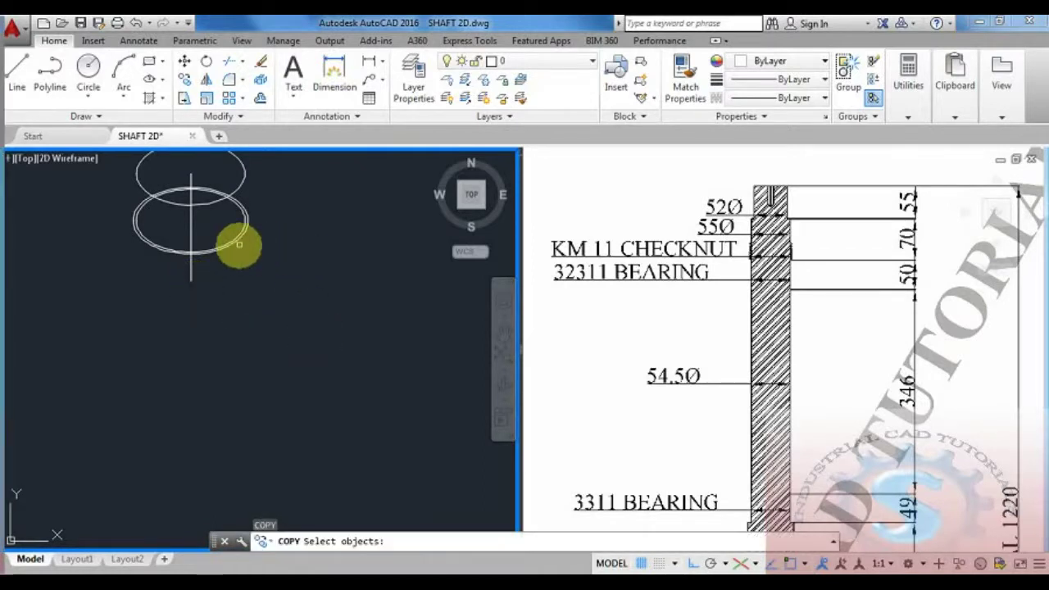
pyautogui.click(241, 239)
pyautogui.press('Return')
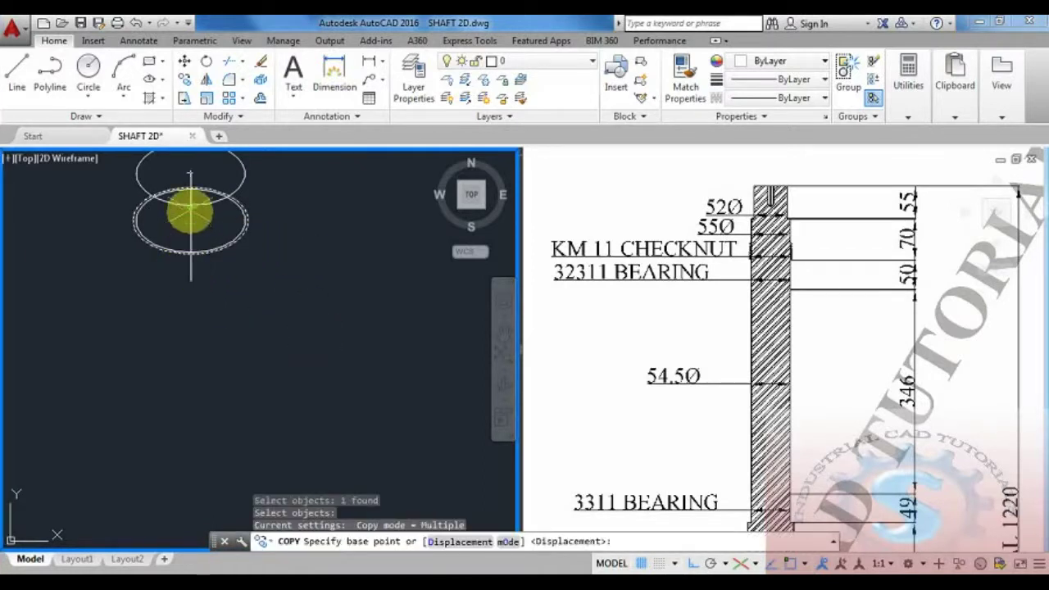
pyautogui.scroll(3, 191, 219)
pyautogui.scroll(-2, 189, 264)
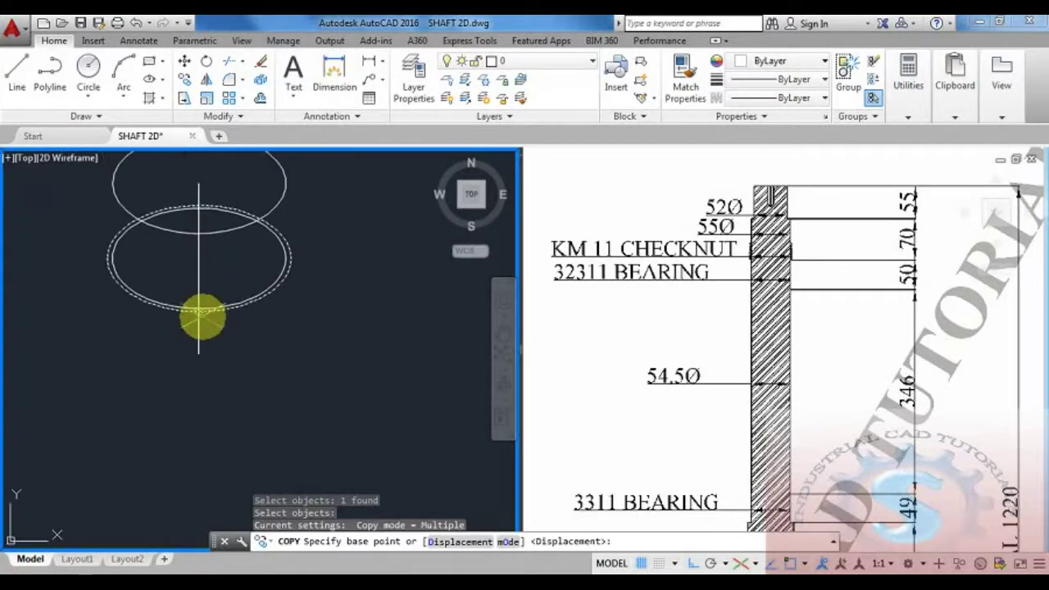
pyautogui.click(196, 260)
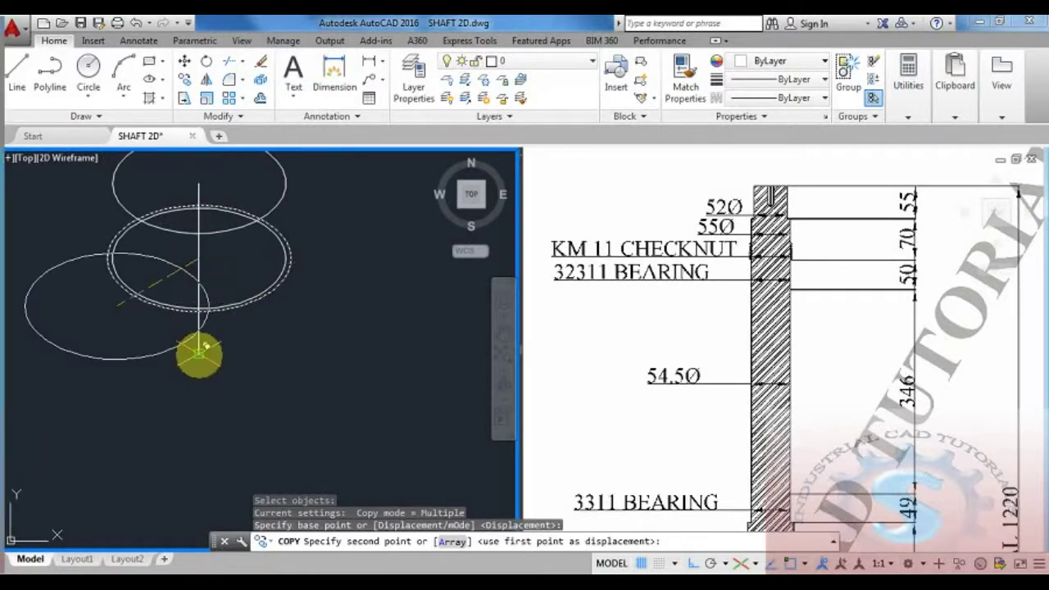
pyautogui.click(218, 370)
pyautogui.scroll(-1, 246, 361)
pyautogui.scroll(-4, 300, 370)
pyautogui.press('Escape')
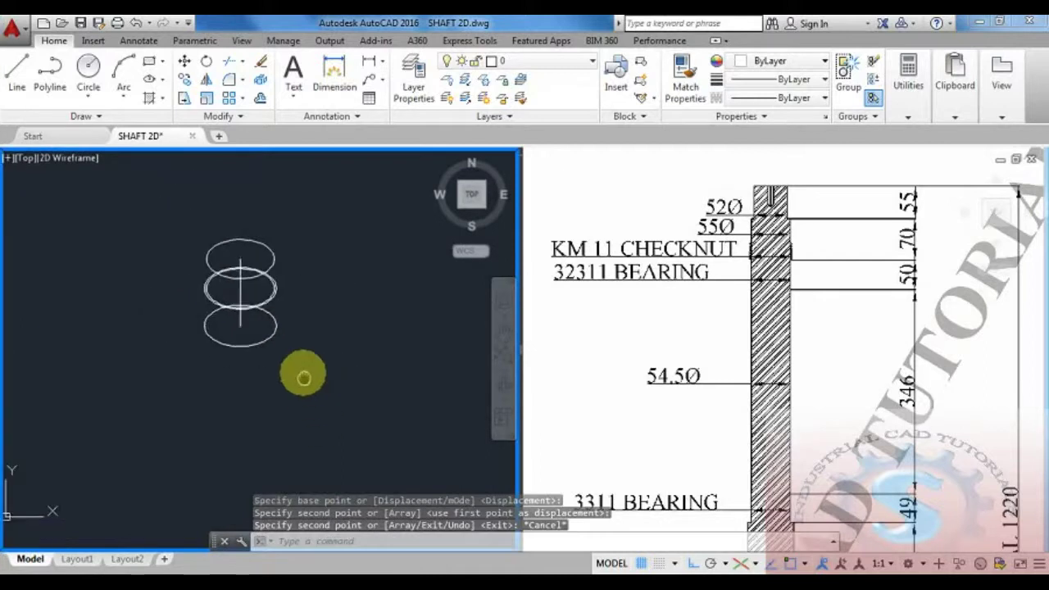
# - Draw a vertical line joining the right edges of the two radius 52 isocircles
pyautogui.scroll(3, 273, 401)
pyautogui.moveTo(272, 399); pyautogui.dragTo(297, 420, button='middle')
pyautogui.write('l')
pyautogui.press('Return')
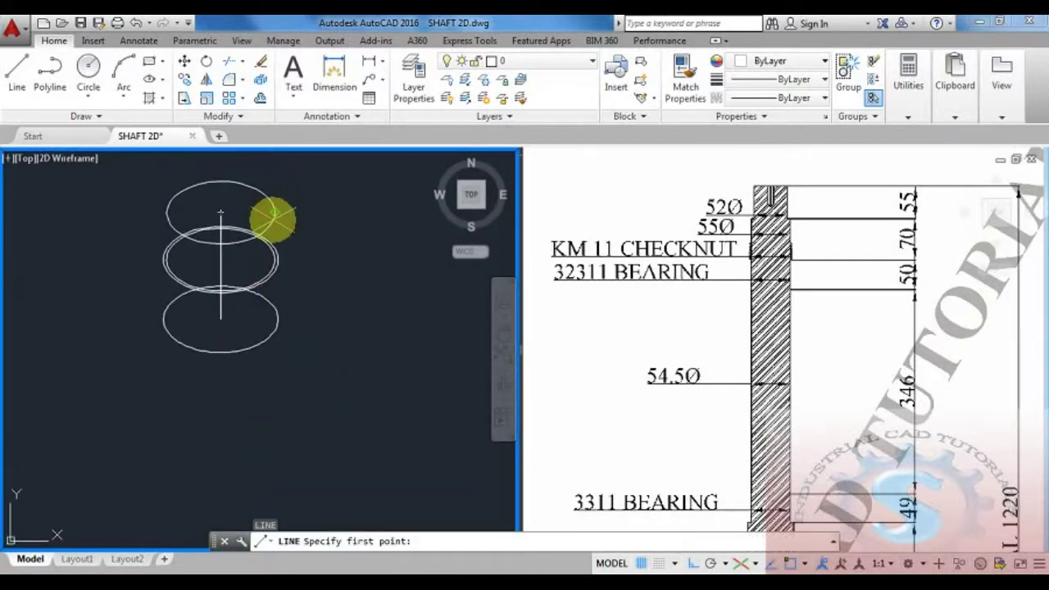
pyautogui.click(273, 215)
pyautogui.scroll(4, 275, 256)
pyautogui.click(272, 239)
pyautogui.scroll(-2, 273, 245)
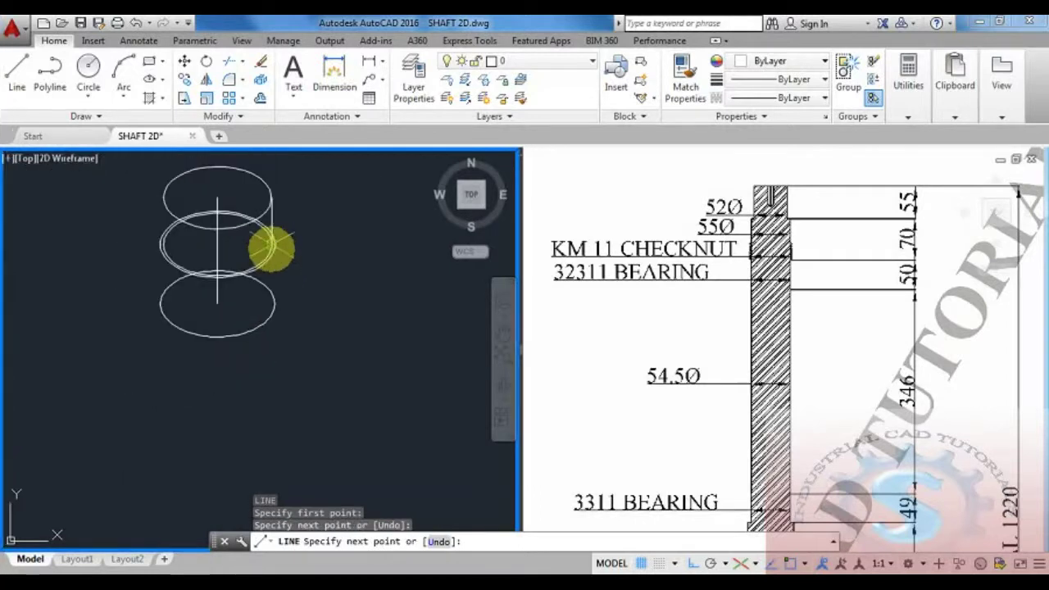
pyautogui.press('Escape')
# - Draw a vertical line joining the right edges of the two radius 55 isocircles
pyautogui.moveTo(329, 289); pyautogui.dragTo(315, 258, button='middle')
pyautogui.press('Return')
pyautogui.scroll(1, 269, 209)
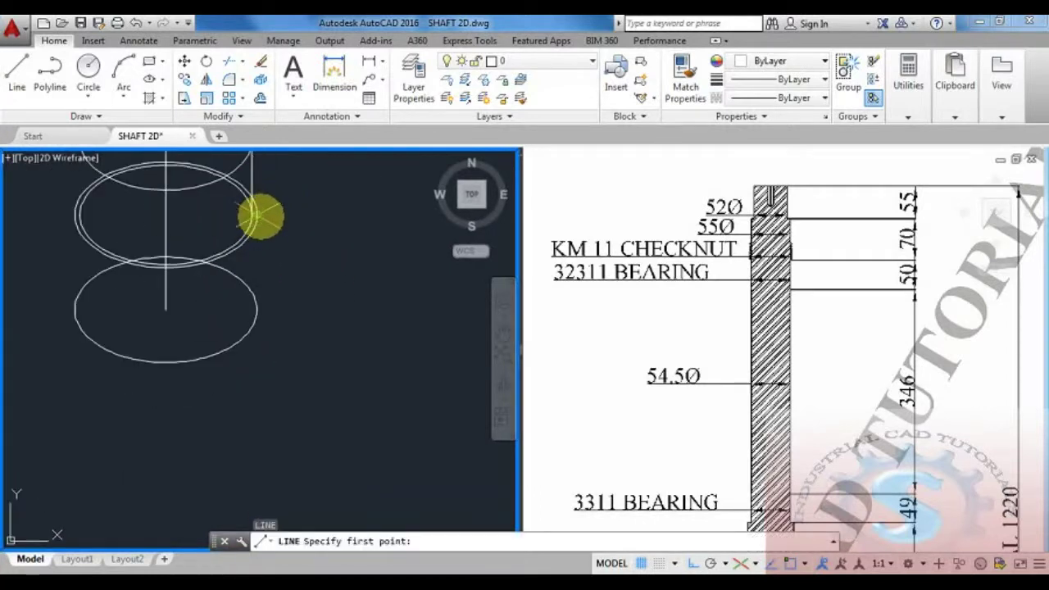
pyautogui.click(261, 215)
pyautogui.click(257, 308)
pyautogui.press('Escape')
# - Mirror both right side lines about the vertical centre line of the shaft, keeping the originals
pyautogui.scroll(-2, 318, 360)
pyautogui.write('mi')
pyautogui.press('Return')
pyautogui.click(281, 322)
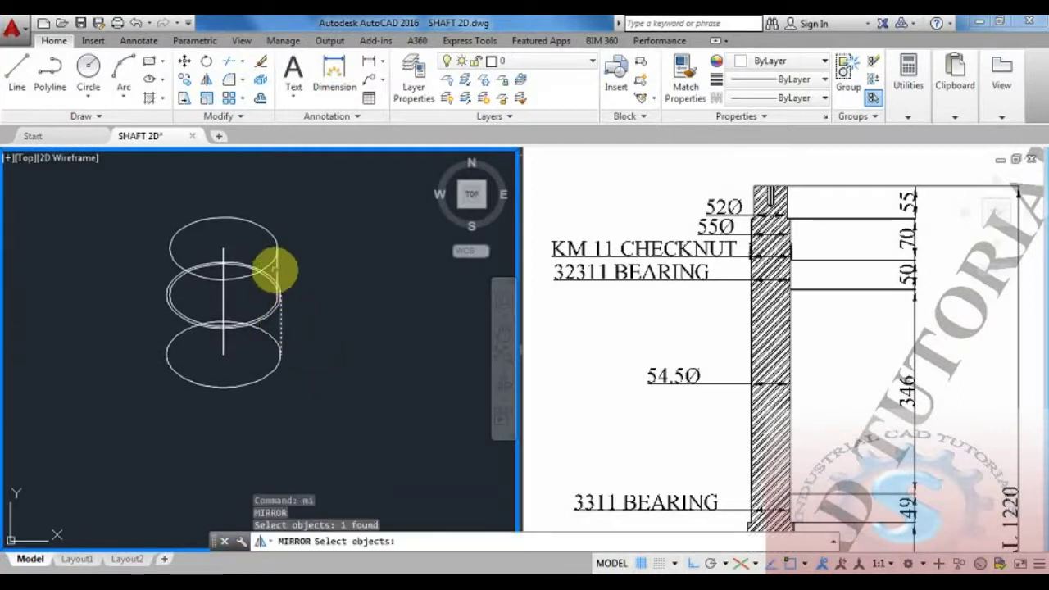
pyautogui.click(277, 267)
pyautogui.press('Return')
pyautogui.click(223, 247)
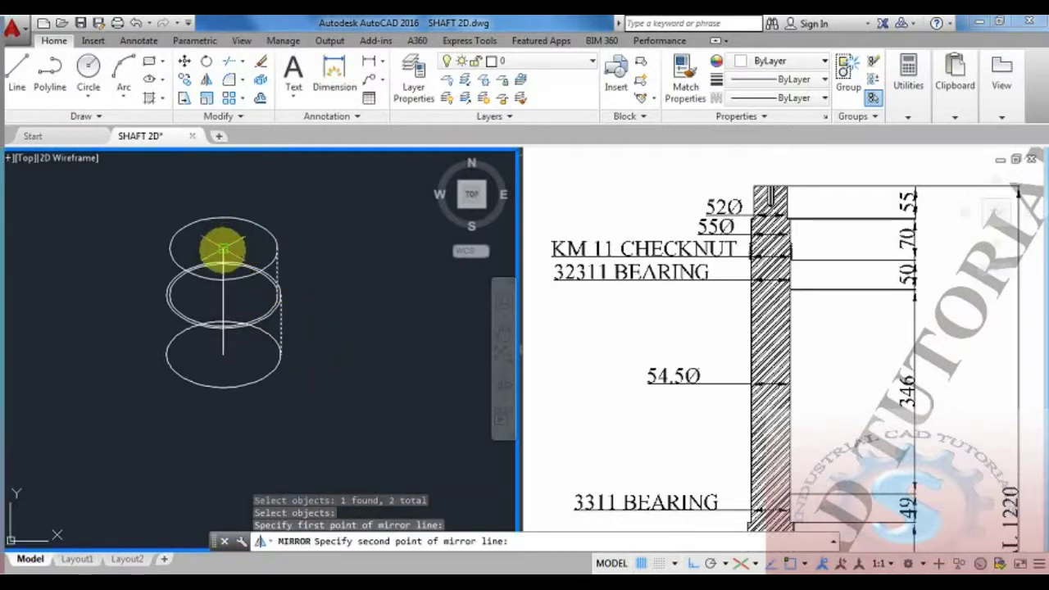
pyautogui.click(223, 354)
pyautogui.press('Return')
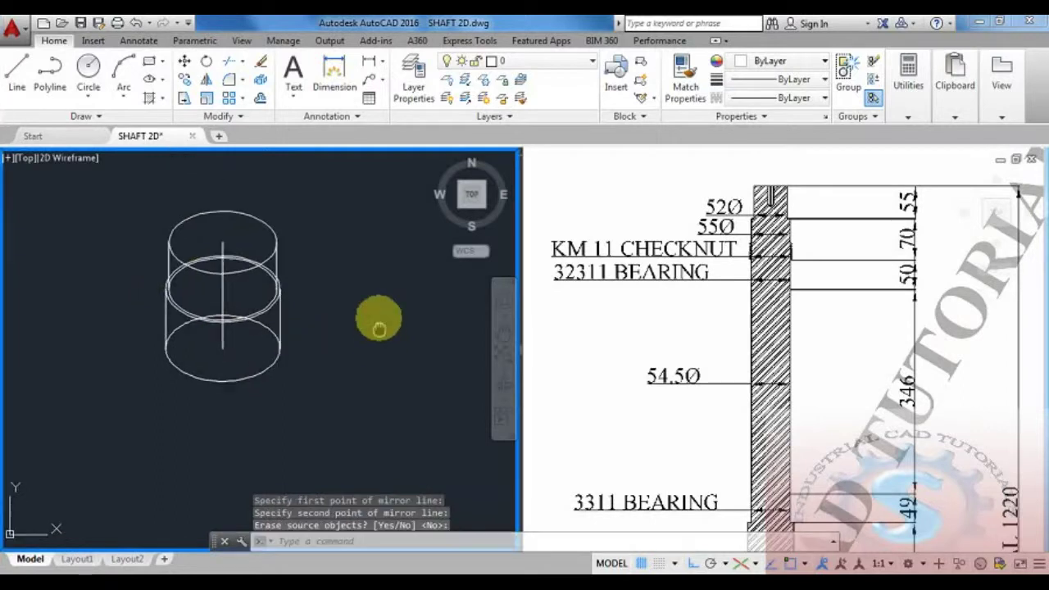
# - Examine the 2D shaft drawing around the checknut and 32311 bearing sections for the next length and diameter
pyautogui.scroll(-1, 296, 378)
pyautogui.scroll(3, 285, 393)
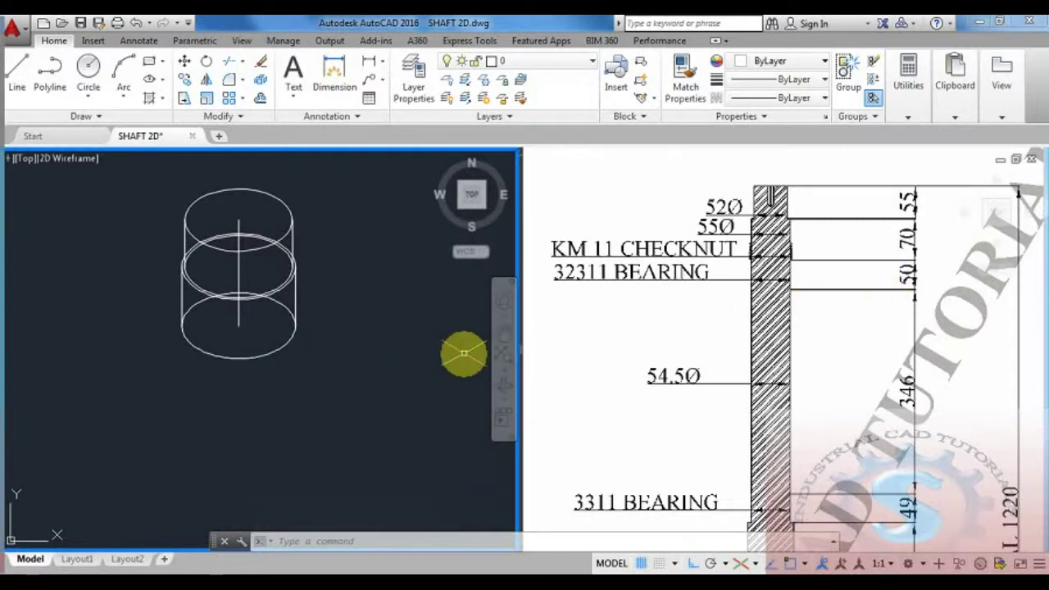
pyautogui.click(742, 318)
pyautogui.scroll(5, 790, 273)
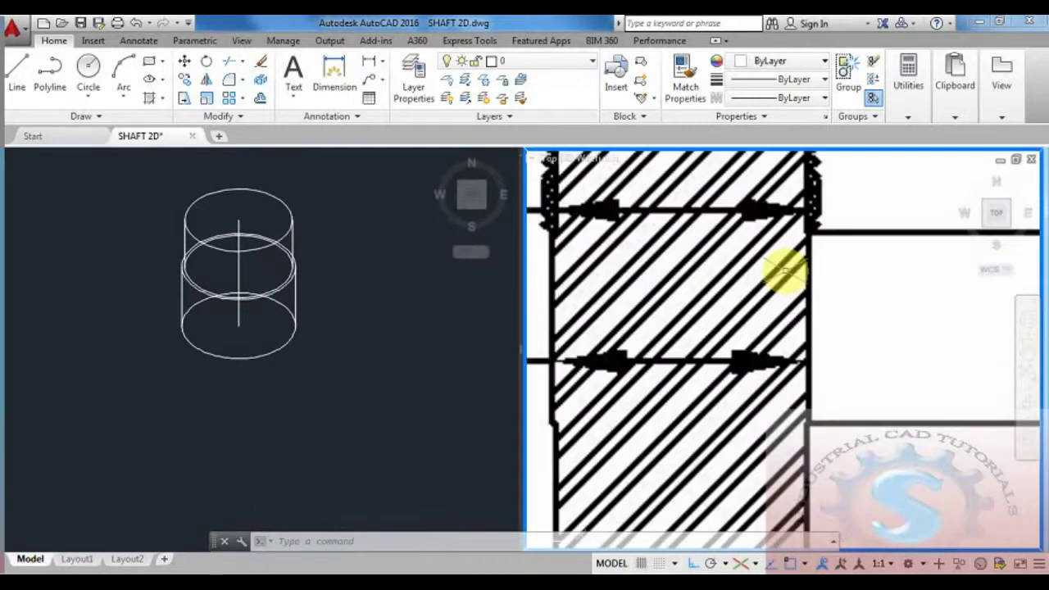
pyautogui.scroll(-3, 785, 273)
pyautogui.scroll(-4, 783, 287)
pyautogui.scroll(2, 902, 293)
pyautogui.scroll(-2, 902, 289)
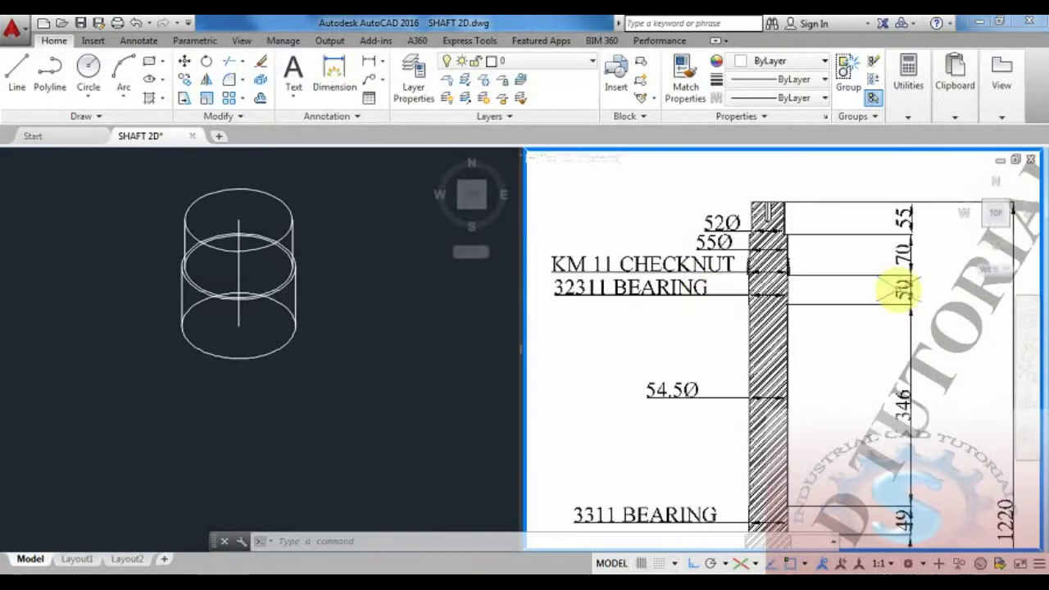
# - Draw a vertical line 50 units long downward from the centre of the lowest isocircle in the isometric viewport
pyautogui.click(399, 288)
pyautogui.scroll(3, 328, 315)
pyautogui.moveTo(308, 300); pyautogui.dragTo(316, 333, button='middle')
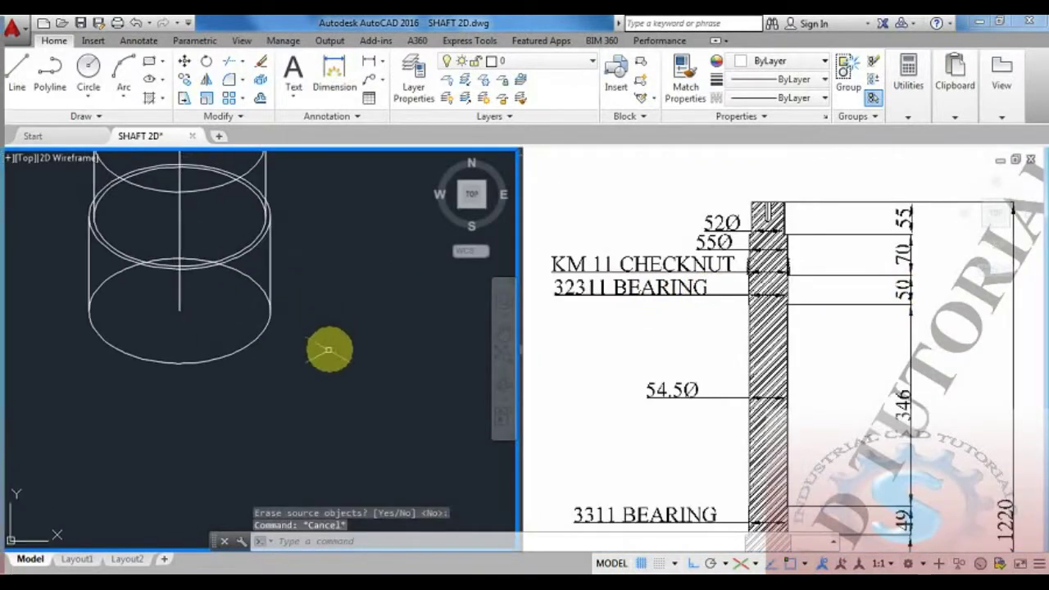
pyautogui.write('l')
pyautogui.press('Return')
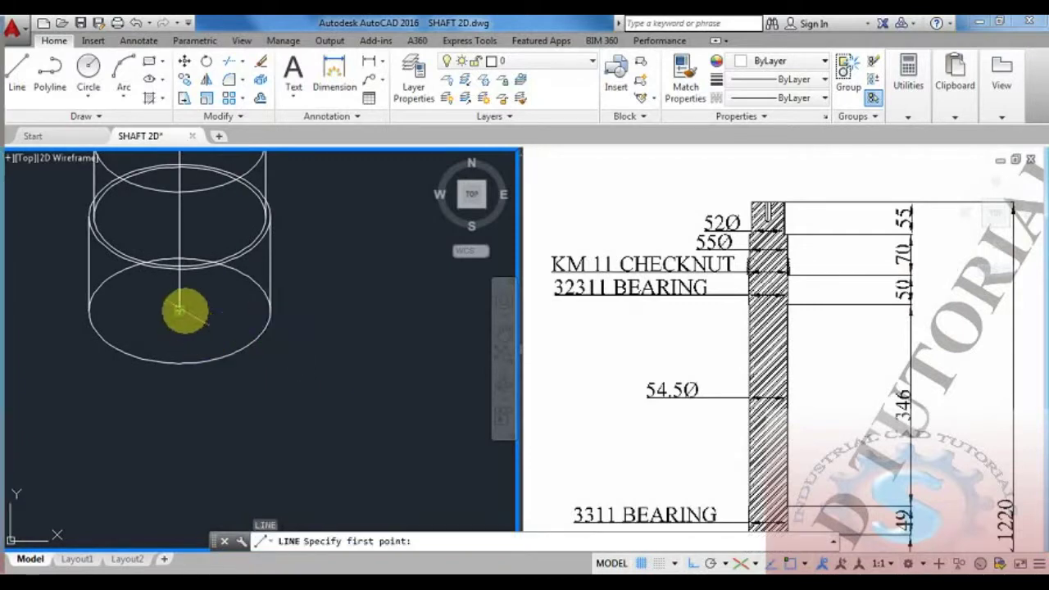
pyautogui.click(180, 309)
pyautogui.scroll(-2, 164, 481)
pyautogui.scroll(1, 175, 516)
pyautogui.write('50')
pyautogui.press('Return')
# - Copy the lowest radius 55 isocircle from its centre to the lower end of the 50-unit vertical line
pyautogui.moveTo(247, 399); pyautogui.dragTo(253, 377, button='middle')
pyautogui.write('co')
pyautogui.press('Return')
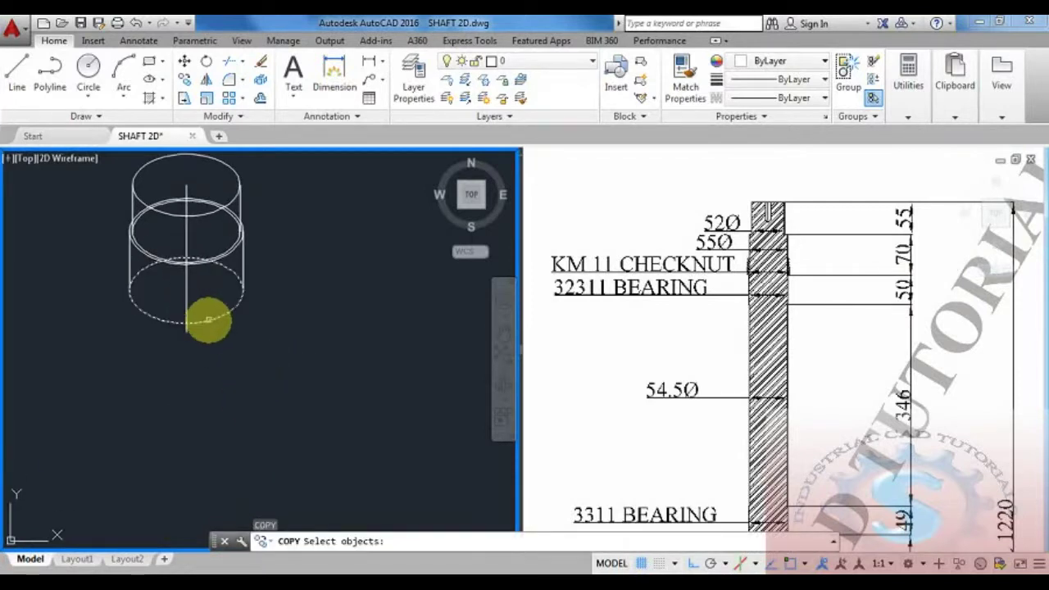
pyautogui.click(209, 320)
pyautogui.press('Return')
pyautogui.click(187, 290)
pyautogui.click(189, 331)
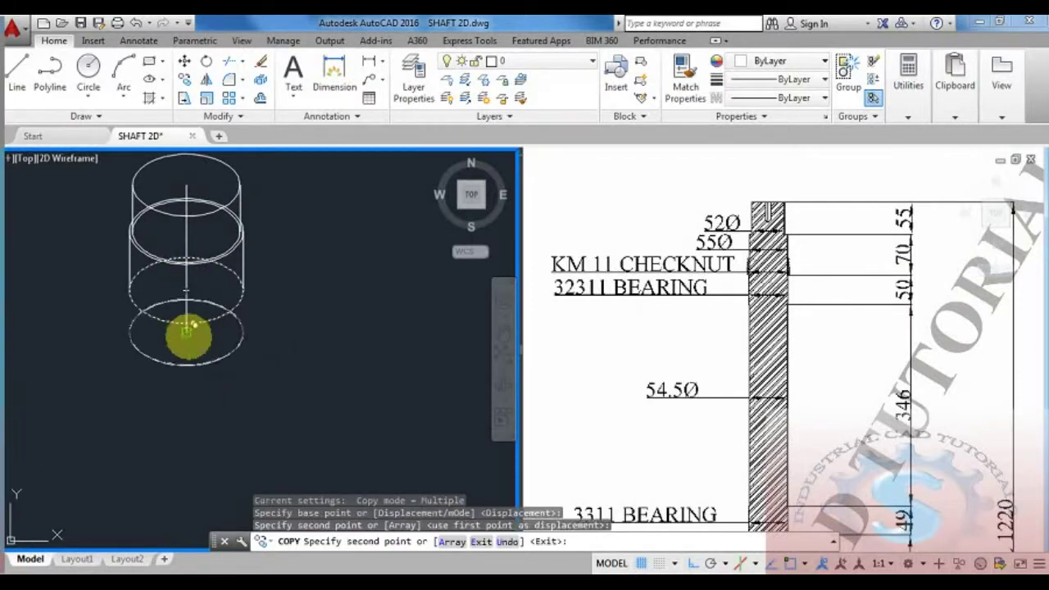
pyautogui.press('Return')
# - Extend both side lines of the radius 55 section down to the new lowest isocircle
pyautogui.write('ex')
pyautogui.press('Return')
pyautogui.press('Return')
pyautogui.click(129, 259)
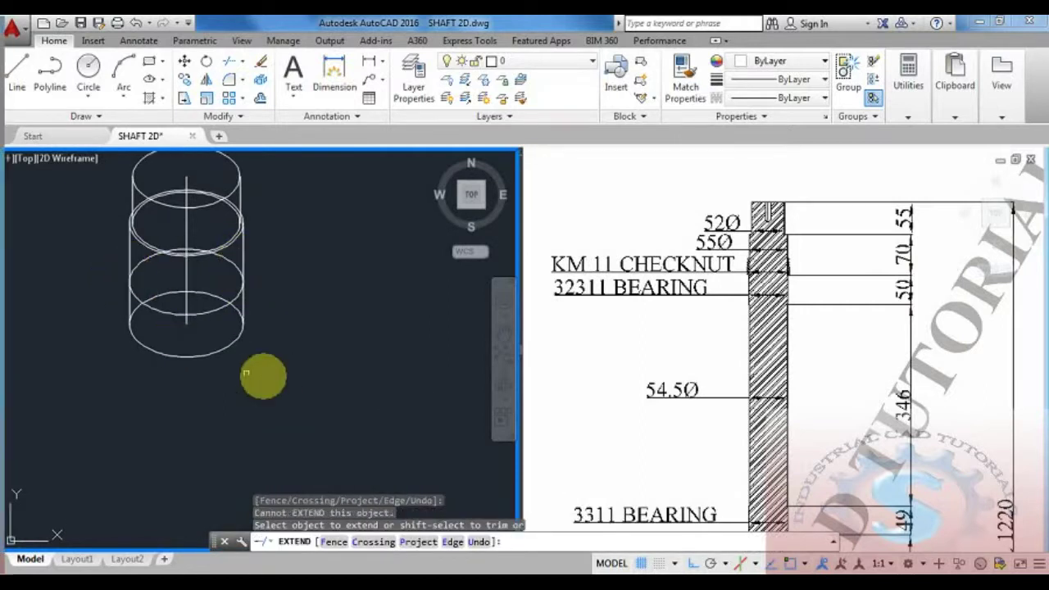
pyautogui.press('Escape')
pyautogui.scroll(-3, 288, 375)
pyautogui.moveTo(288, 375); pyautogui.dragTo(295, 326, button='middle')
pyautogui.scroll(3, 269, 333)
pyautogui.press('Escape')
pyautogui.press('Escape')
pyautogui.press('Escape')
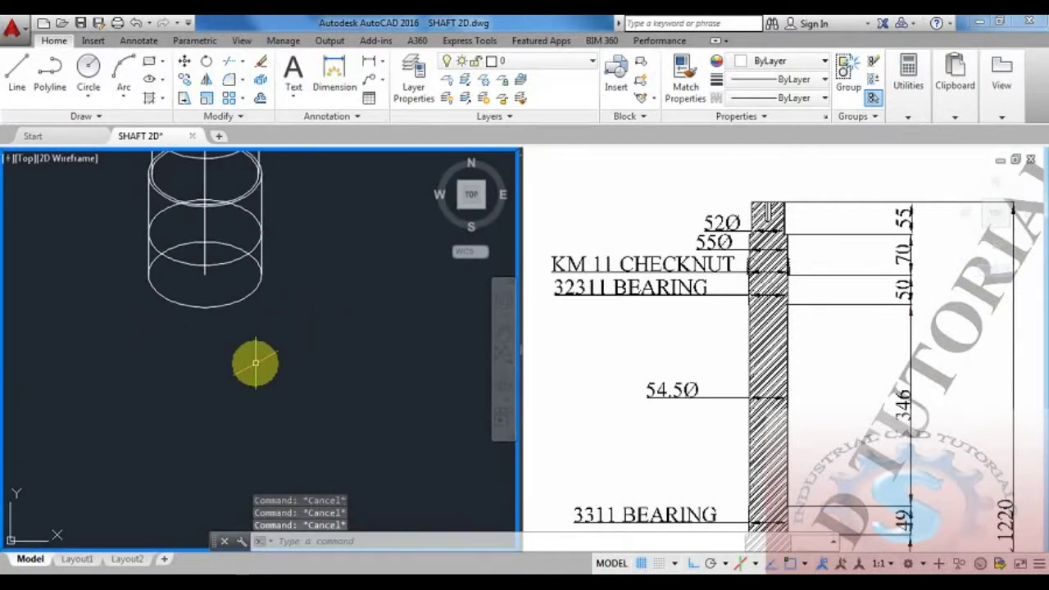
# - Try to draw a top-plane isocircle of diameter 54.5 centred on the lower end of the shaft's vertical centre line
pyautogui.press('Up')
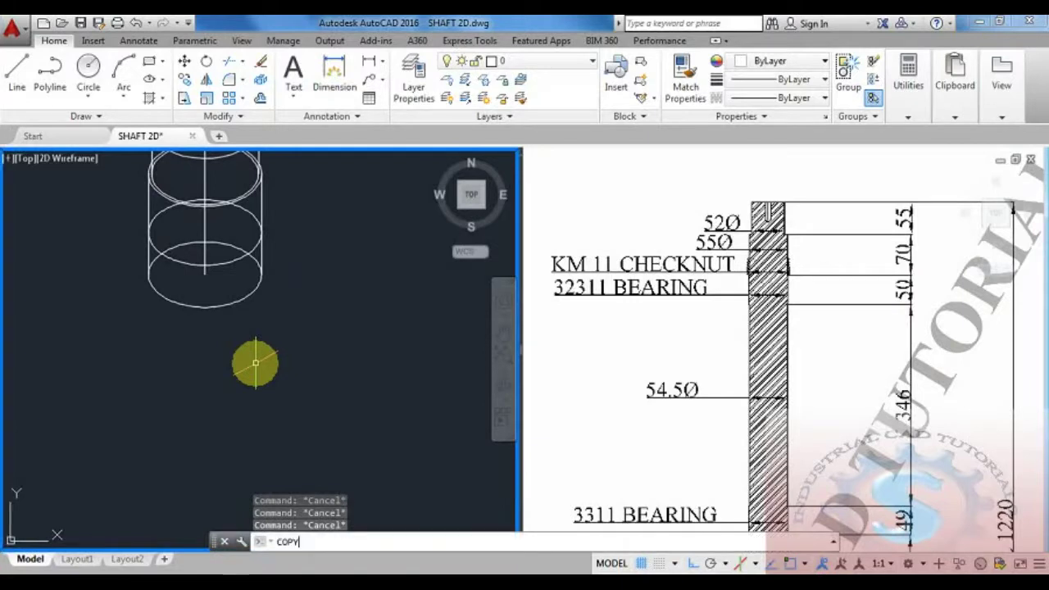
pyautogui.press('Return')
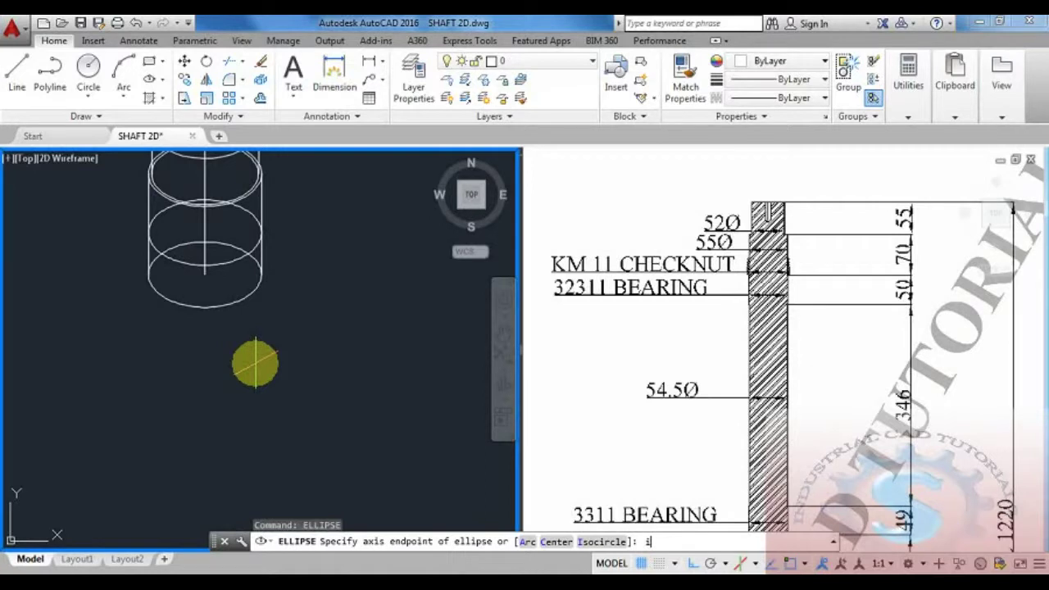
pyautogui.write('i')
pyautogui.press('Return')
pyautogui.click(205, 271)
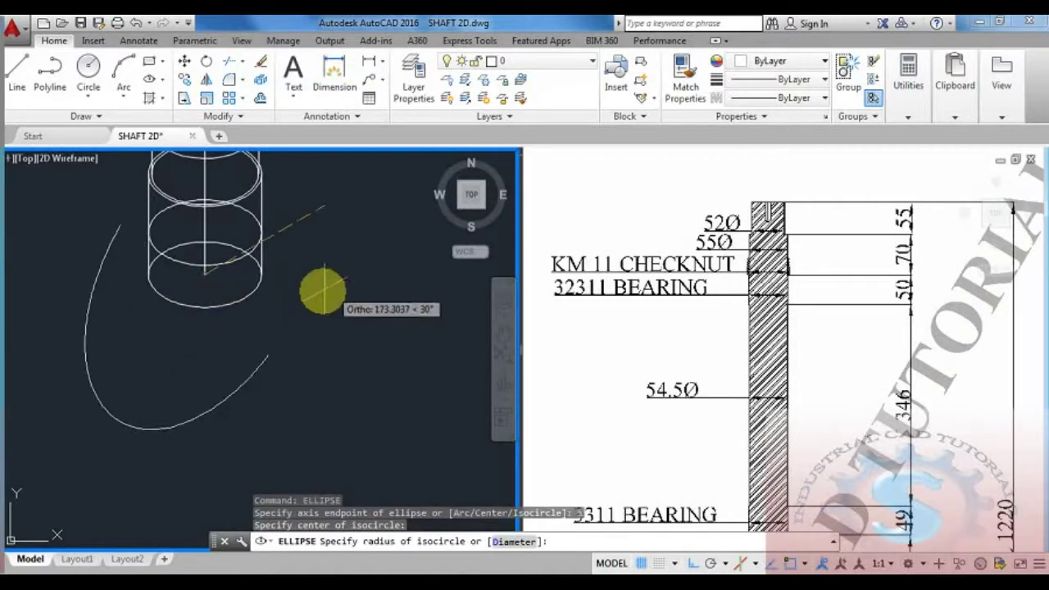
pyautogui.press('F5')
pyautogui.press('F5')
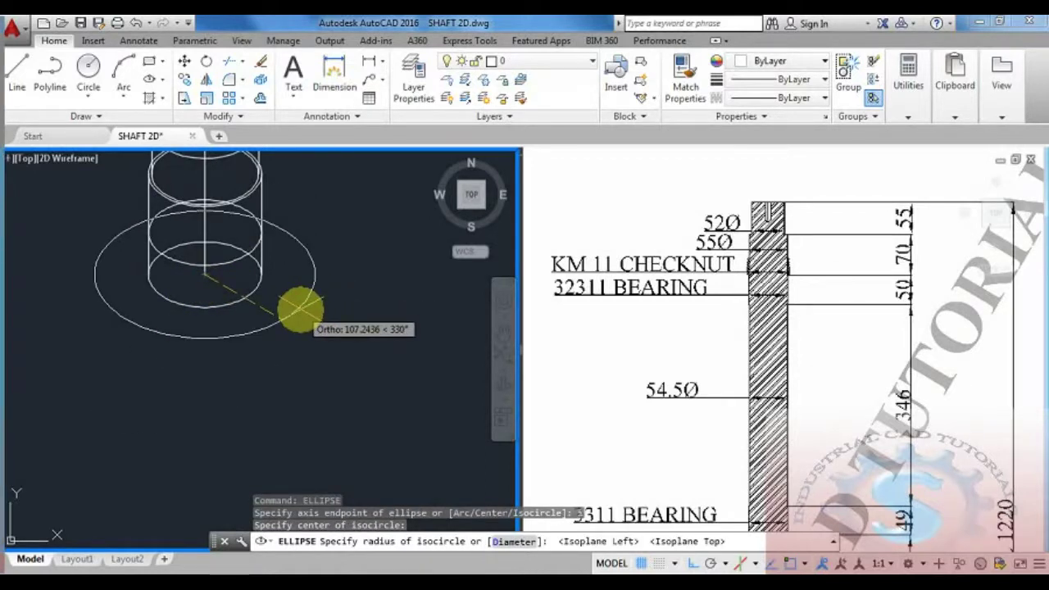
pyautogui.write('d')
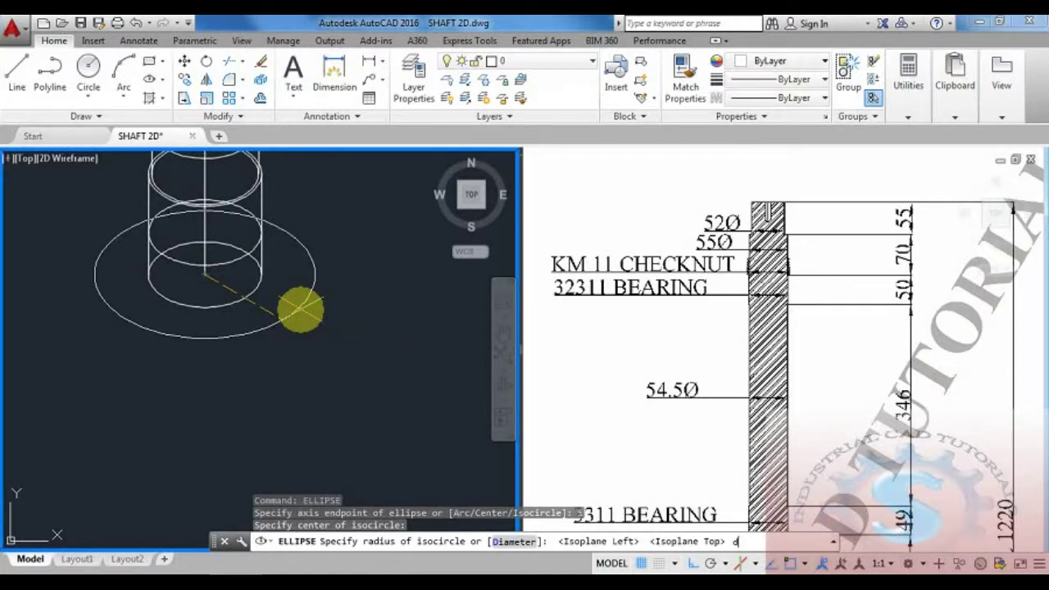
pyautogui.press('Return')
pyautogui.write('54.5')
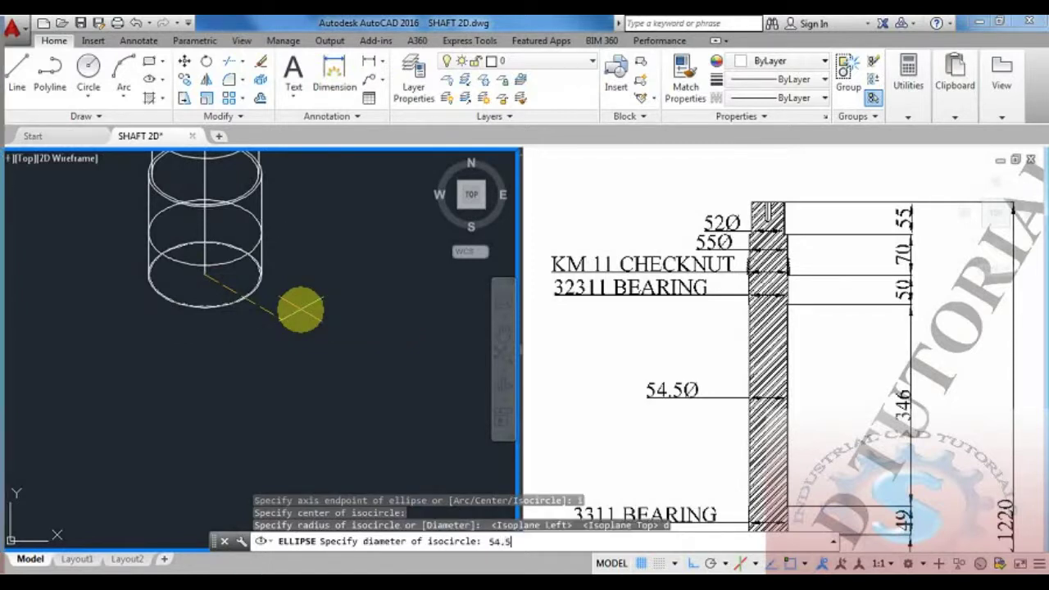
pyautogui.press('Return')
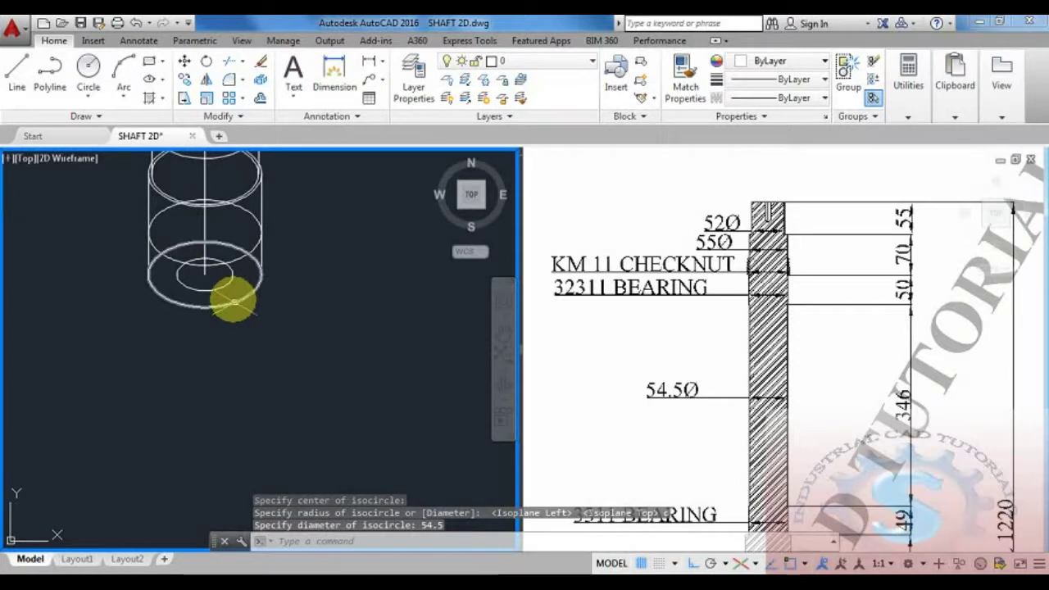
# - Erase the small diameter 54.5 isocircle inside the lowest radius 55 isocircle
pyautogui.click(231, 281)
pyautogui.press('Delete')
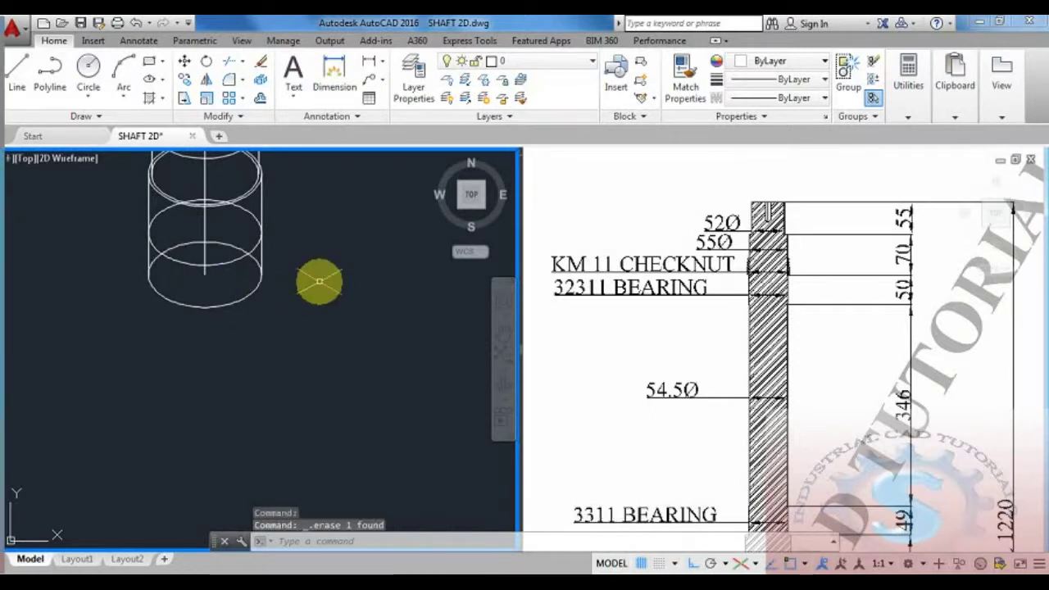
pyautogui.press('Escape')
pyautogui.press('Escape')
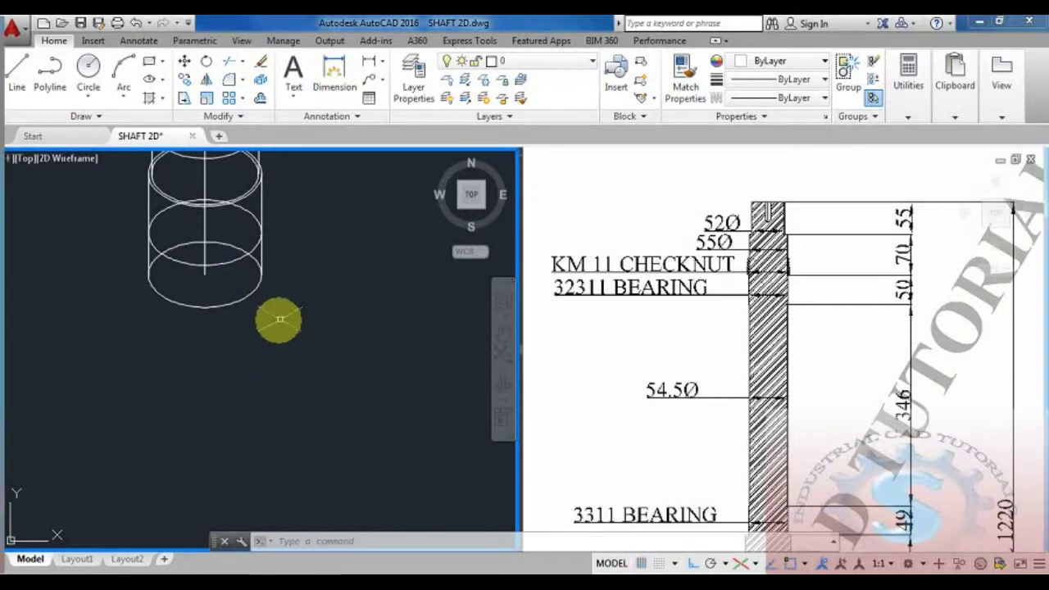
# - Turn off the grid display in the isometric viewport
pyautogui.press('F7')
pyautogui.press('Escape')
pyautogui.press('Escape')
# - Try again to draw an isocircle by diameter 54.5 at the centre of the lowest radius 55 isocircle
pyautogui.click(281, 542)
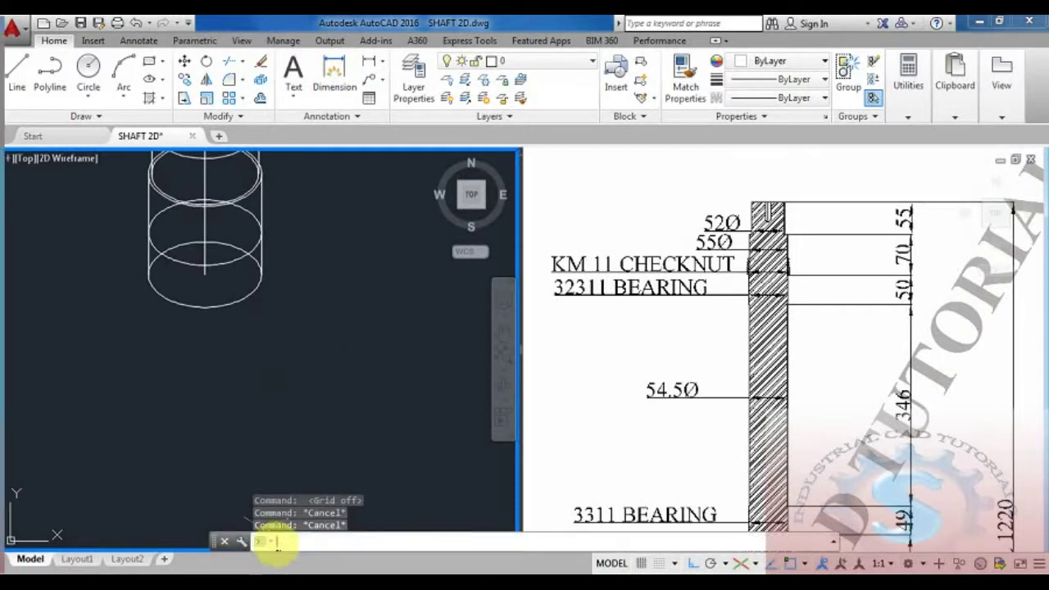
pyautogui.write('ELLIPS')
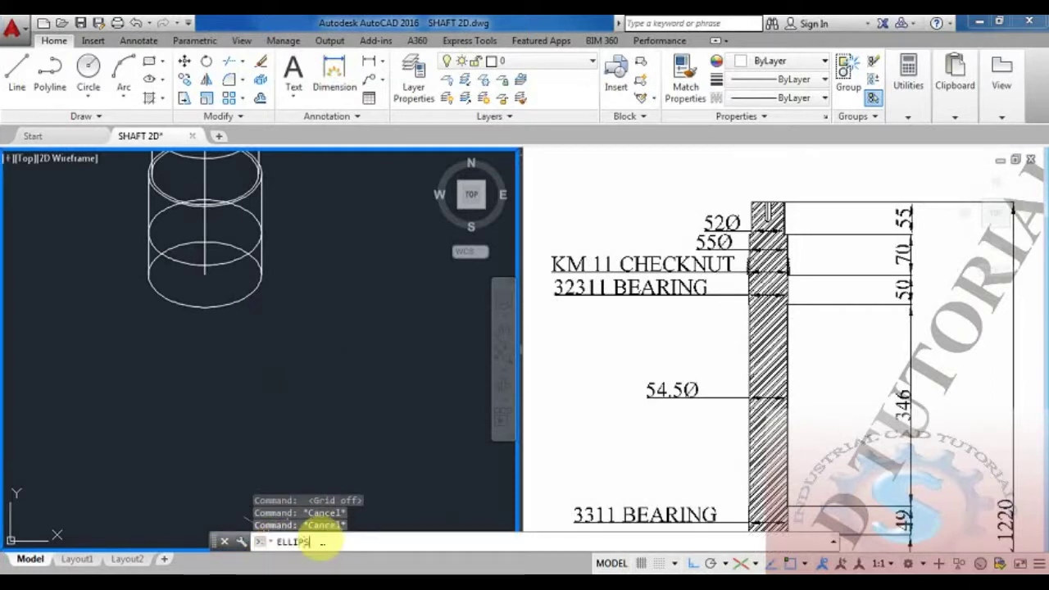
pyautogui.write('E')
pyautogui.press('Return')
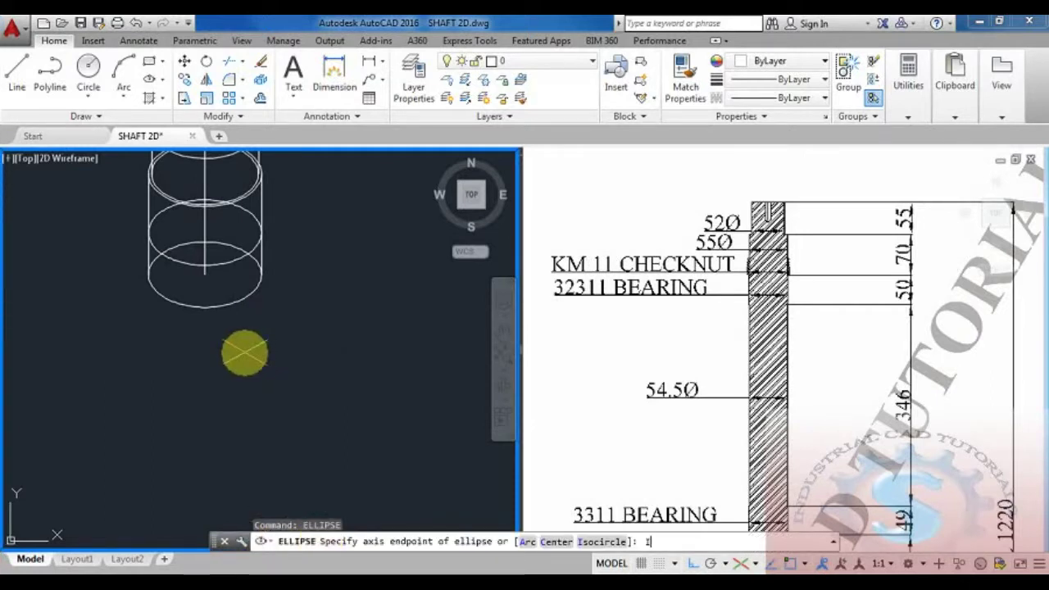
pyautogui.press('Return')
pyautogui.click(205, 275)
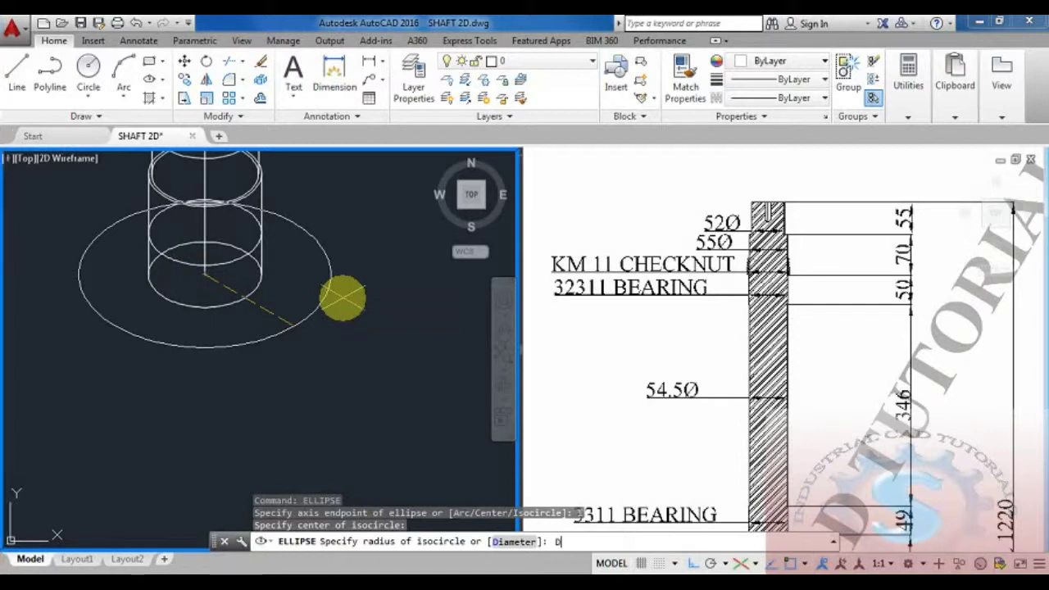
pyautogui.write('D')
pyautogui.press('Return')
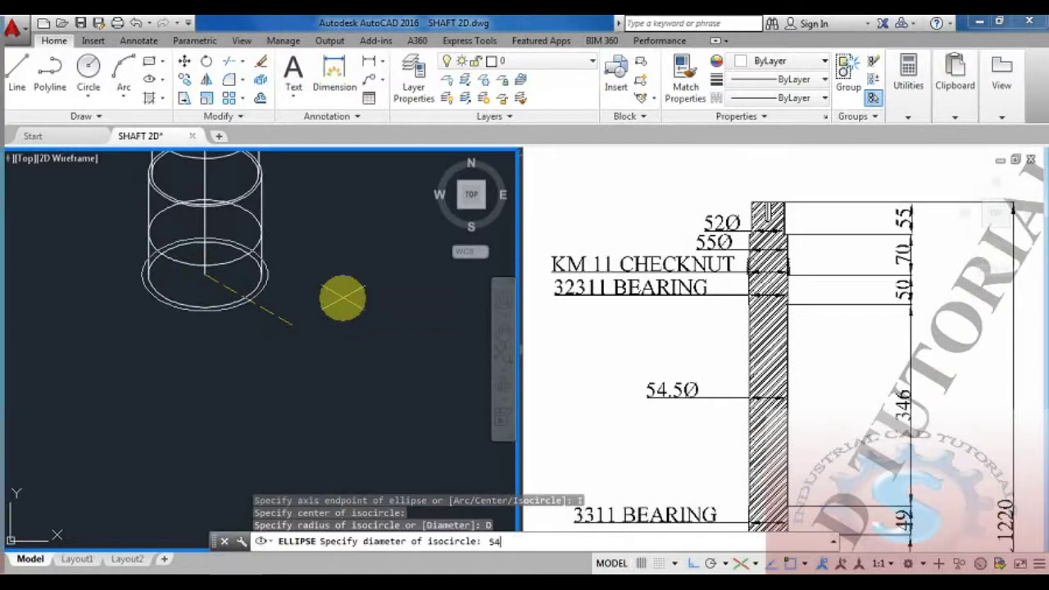
pyautogui.press('Return')
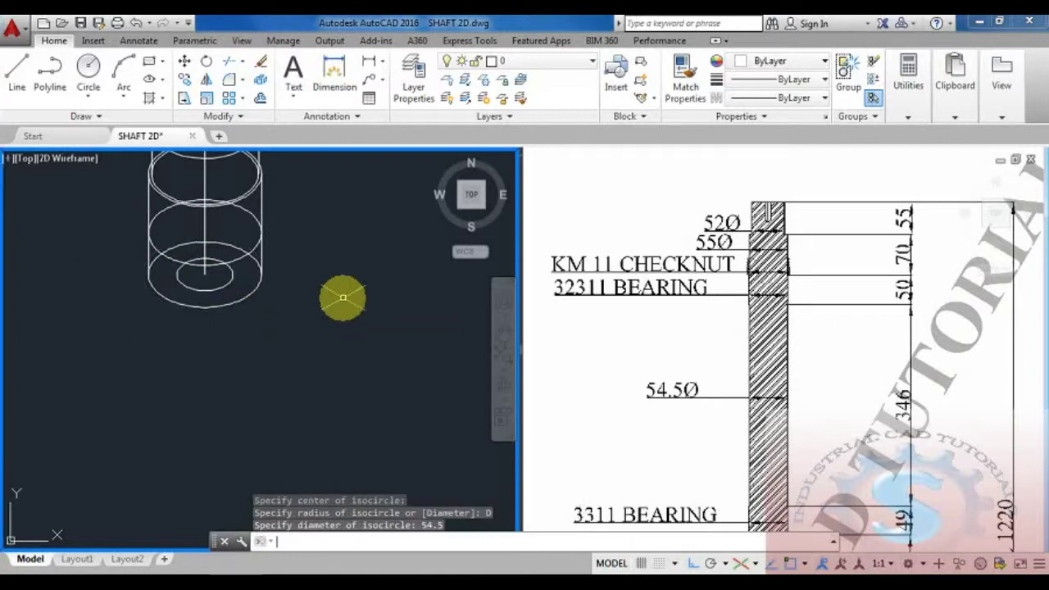
# - Undo the last diameter 54.5 isocircle
pyautogui.hotkey('ctrl', 'z')
pyautogui.press('Escape')
pyautogui.press('Escape')
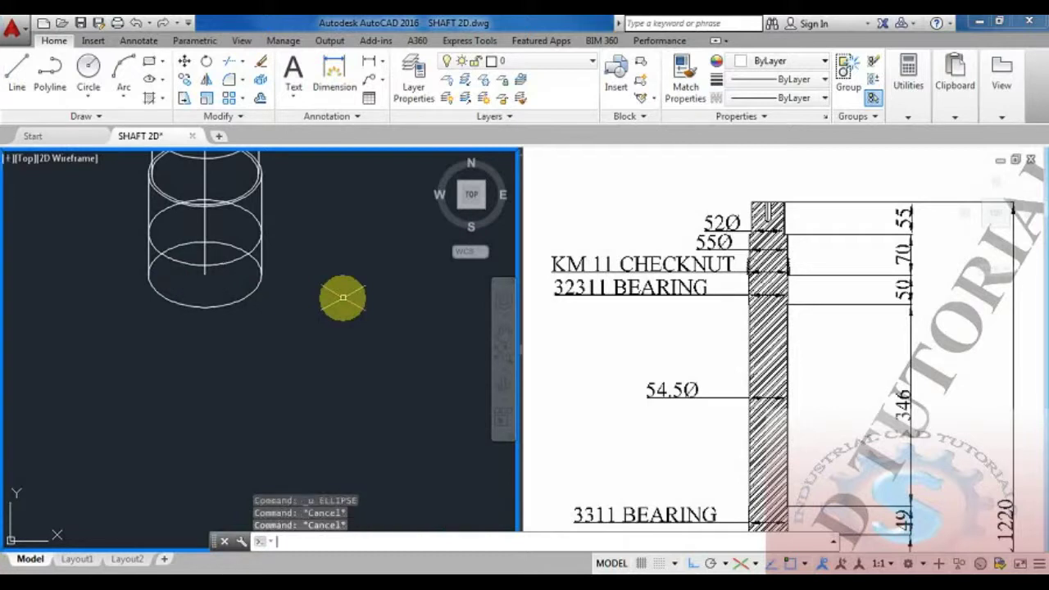
# - Draw an isocircle of radius 54.5 centred on the lower end of the shaft's vertical centre line
pyautogui.write('ELLIPSE')
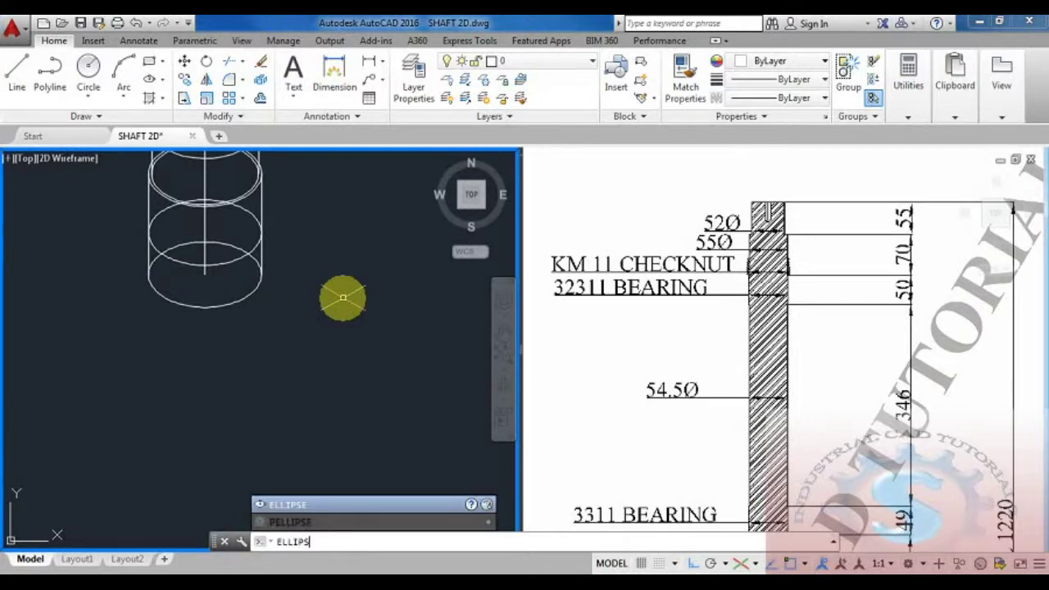
pyautogui.press('Return')
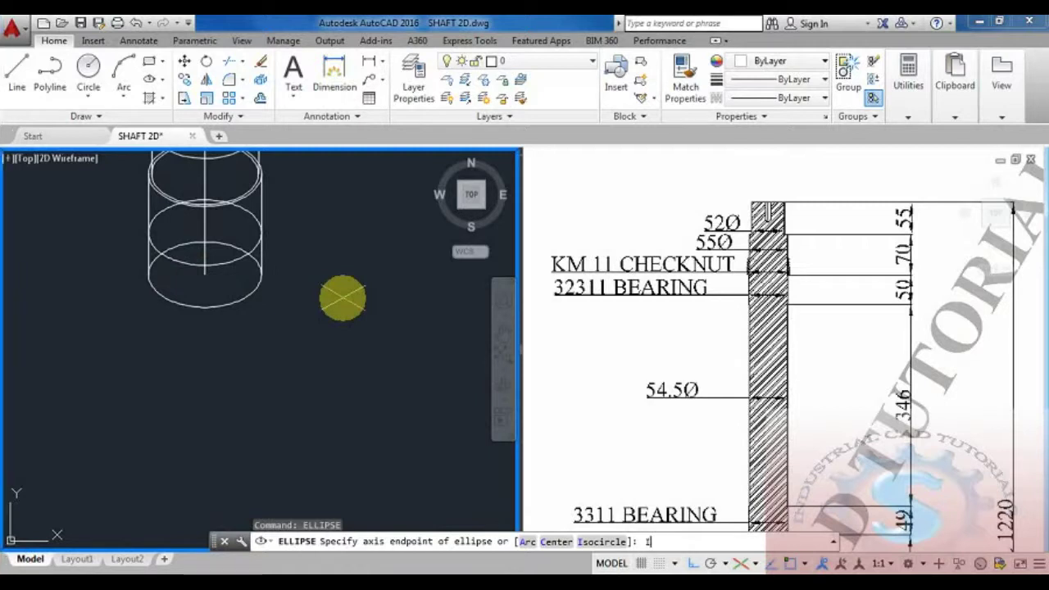
pyautogui.press('Return')
pyautogui.click(206, 274)
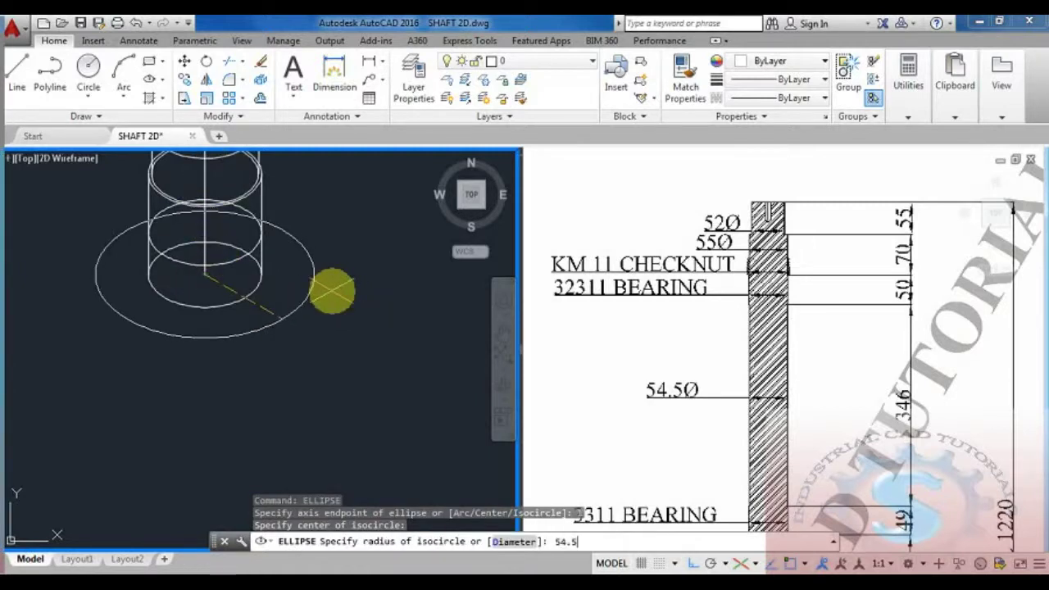
pyautogui.press('Return')
# - Examine the gap between the radius 54.5 and radius 55 isocircles at the lower end of the shaft
pyautogui.scroll(5, 256, 285)
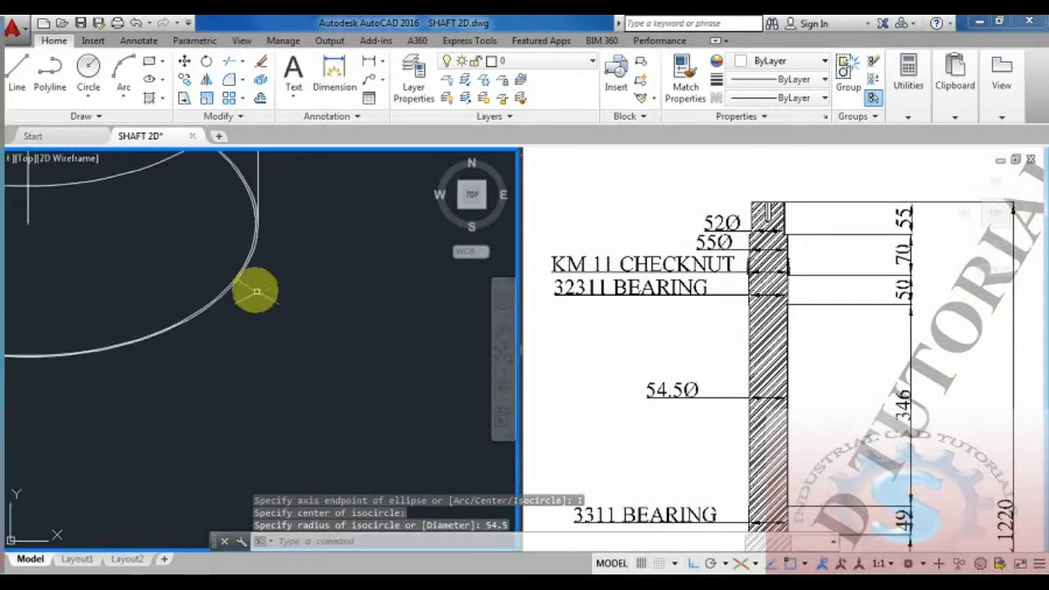
pyautogui.scroll(2, 256, 286)
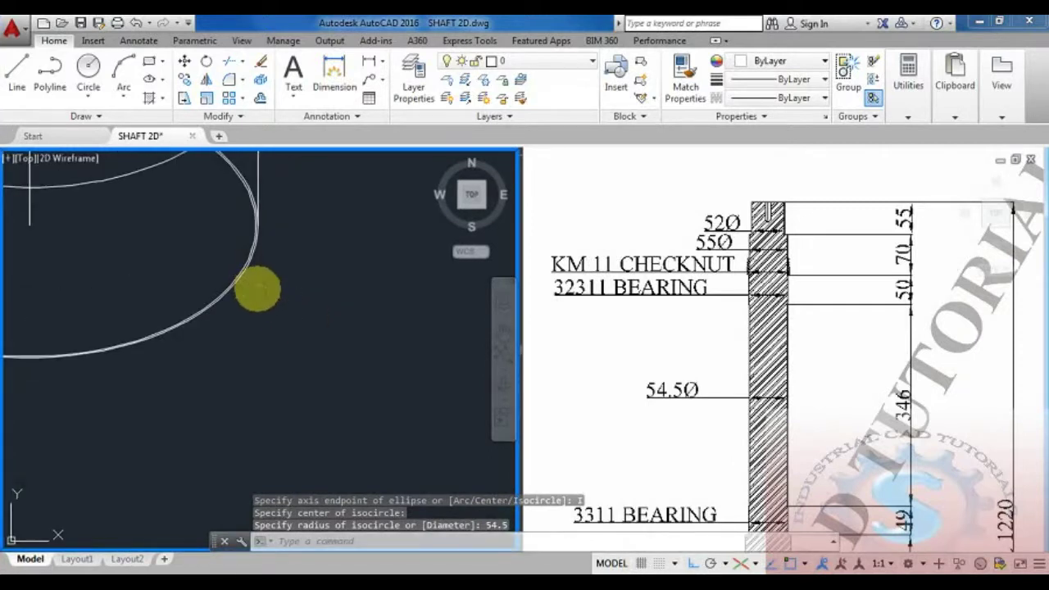
pyautogui.scroll(-2, 257, 279)
pyautogui.scroll(2, 258, 279)
pyautogui.moveTo(257, 277)
pyautogui.mouseDown(button='middle')
pyautogui.moveTo(308, 253)
pyautogui.moveTo(271, 399)
pyautogui.mouseUp(button='middle')
pyautogui.scroll(-2, 308, 252)
pyautogui.scroll(-2, 283, 358)
pyautogui.scroll(2, 264, 383)
pyautogui.scroll(4, 263, 385)
pyautogui.scroll(-1, 287, 361)
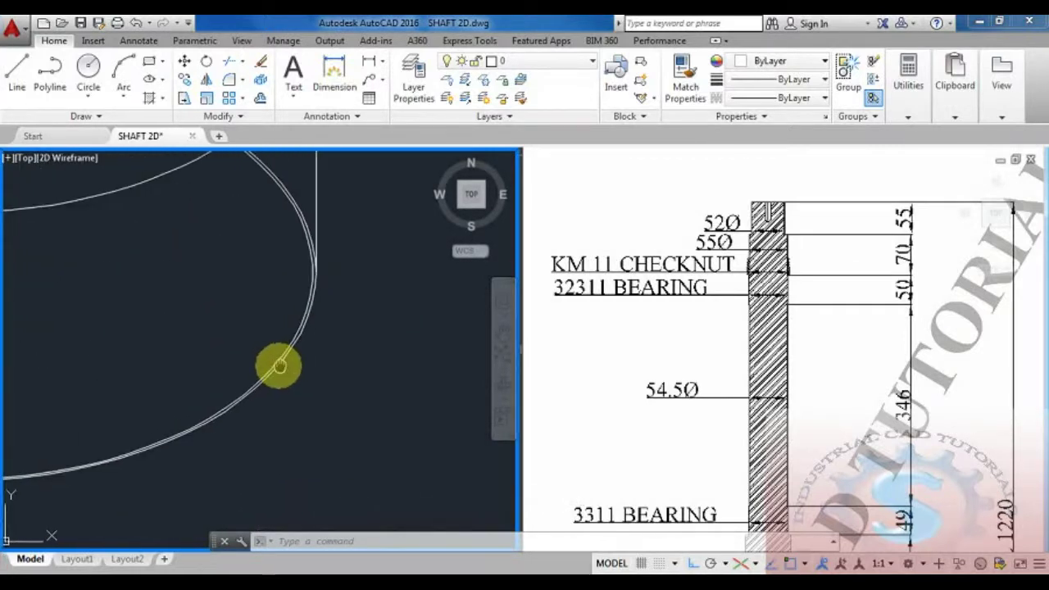
pyautogui.scroll(-2, 276, 363)
pyautogui.scroll(-3, 275, 376)
pyautogui.scroll(5, 272, 379)
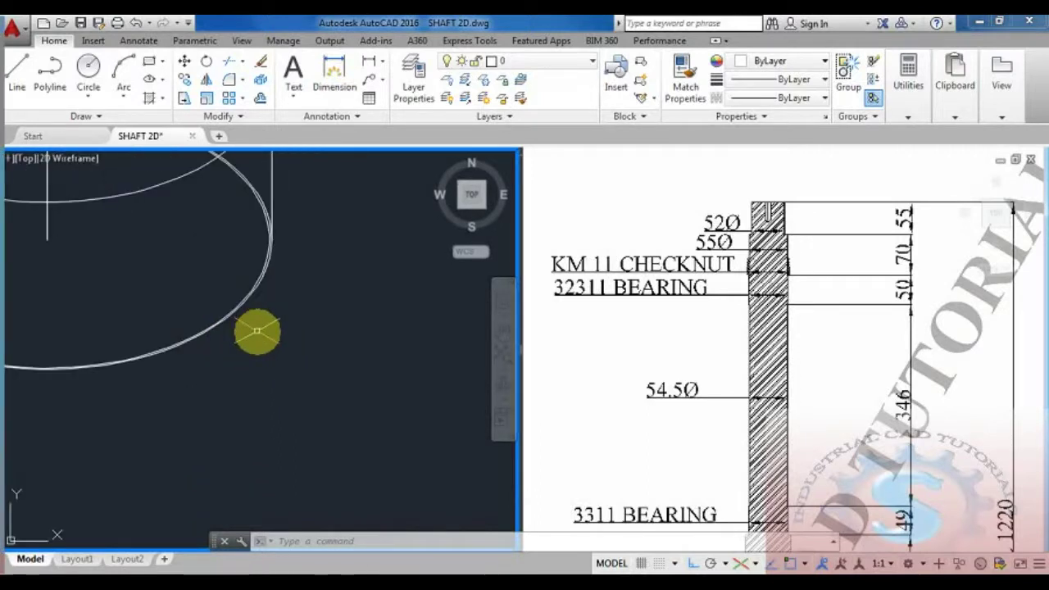
pyautogui.scroll(-4, 257, 329)
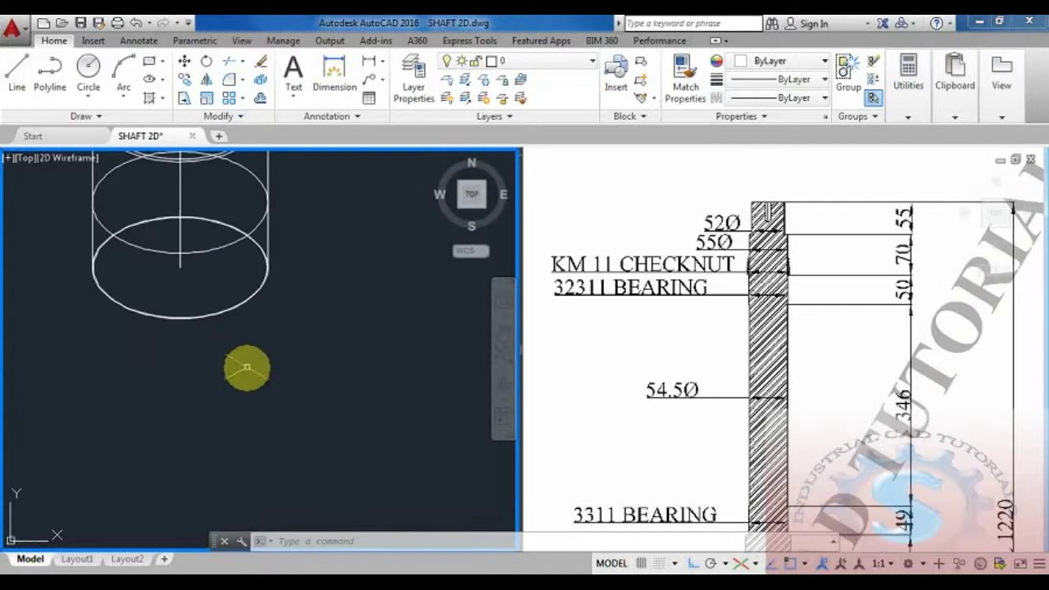
# - Draw a vertical line 346 units long downward from the centre of the radius 54.5 isocircle
pyautogui.write('l')
pyautogui.press('Return')
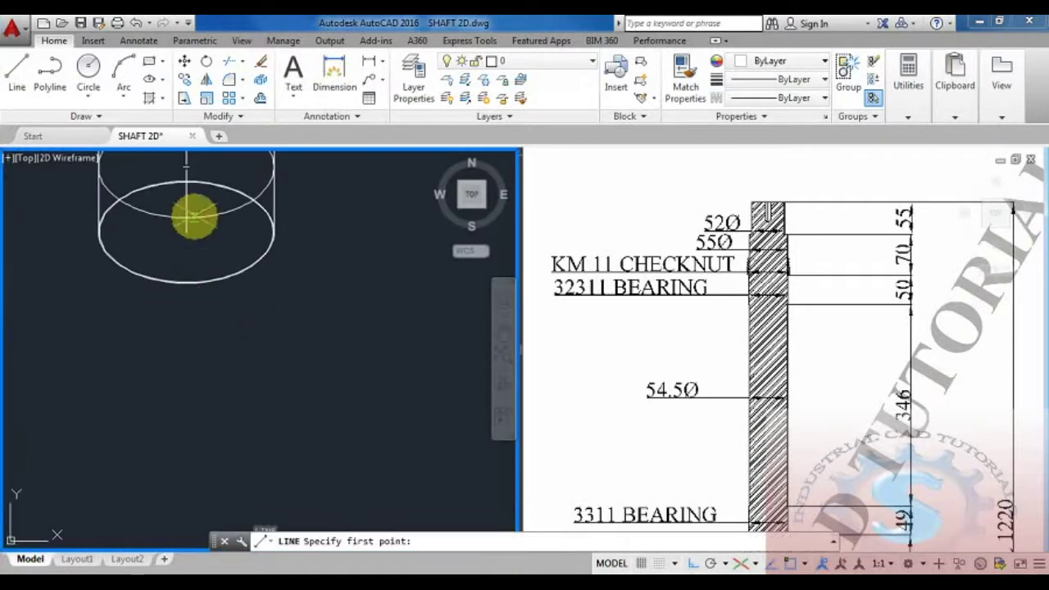
pyautogui.click(187, 234)
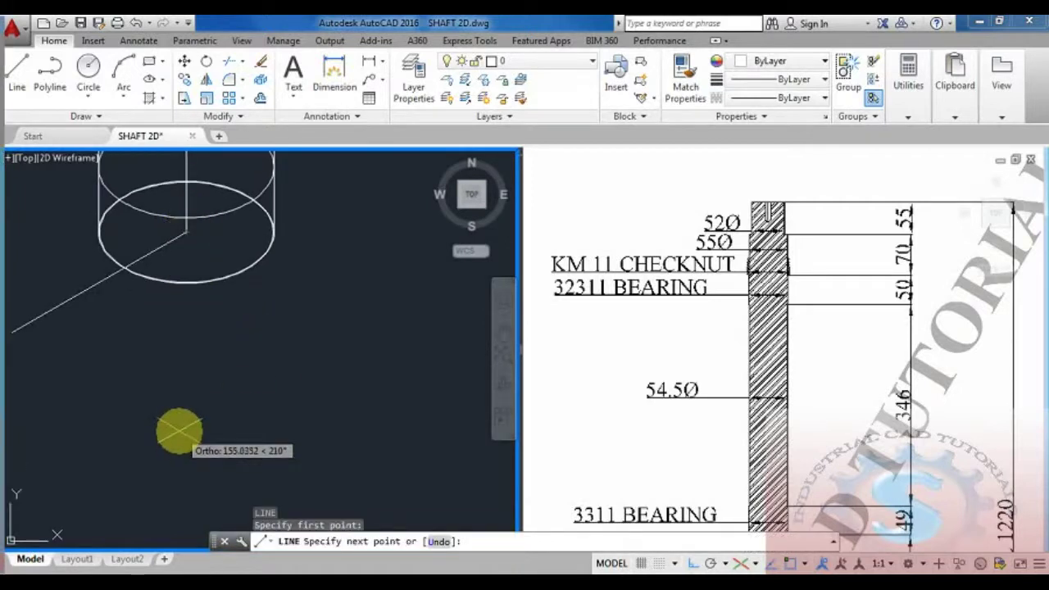
pyautogui.press('F5')
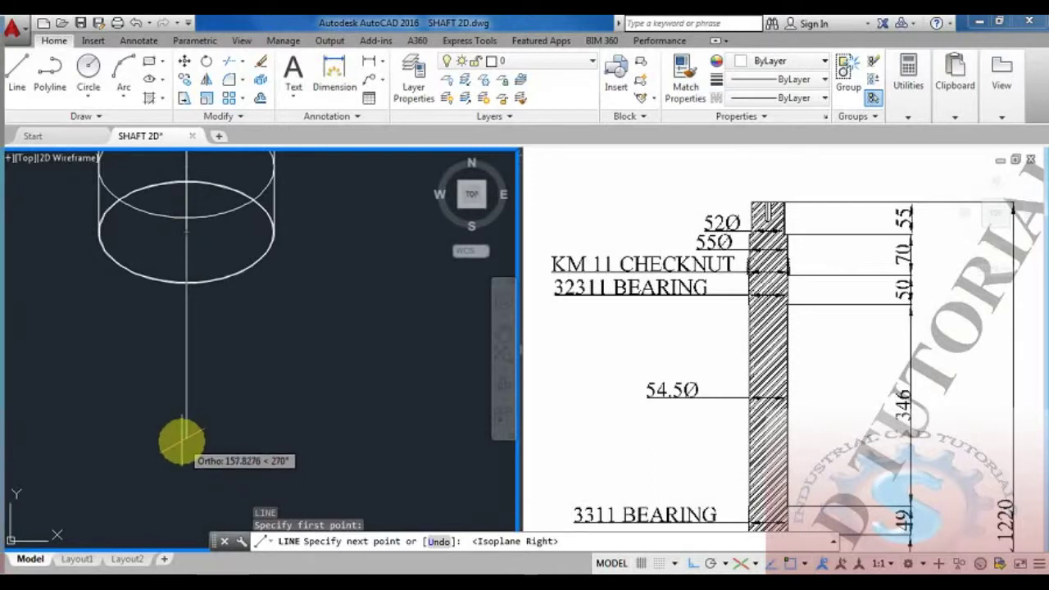
pyautogui.scroll(-1, 182, 441)
pyautogui.scroll(1, 189, 414)
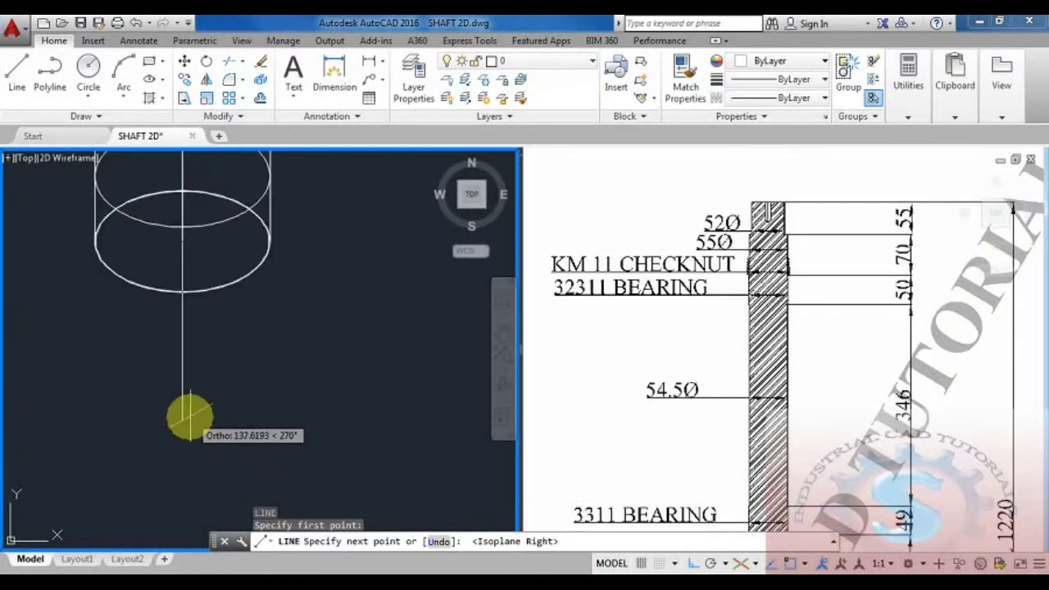
pyautogui.scroll(-2, 189, 418)
pyautogui.moveTo(190, 420); pyautogui.dragTo(192, 460, button='middle')
pyautogui.scroll(2, 190, 447)
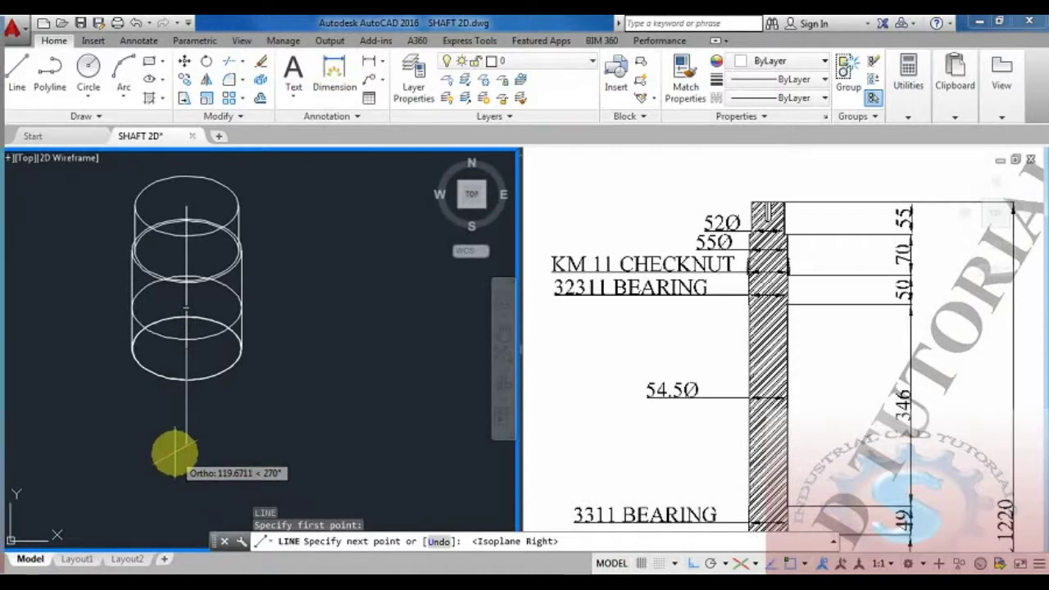
pyautogui.scroll(4, 161, 316)
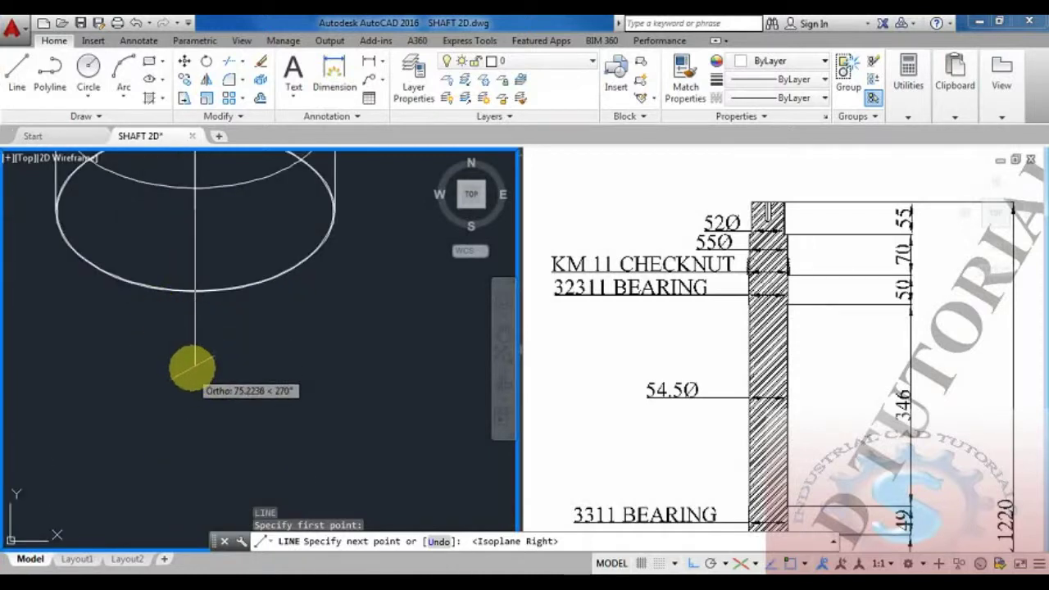
pyautogui.scroll(-2, 182, 377)
pyautogui.scroll(3, 199, 313)
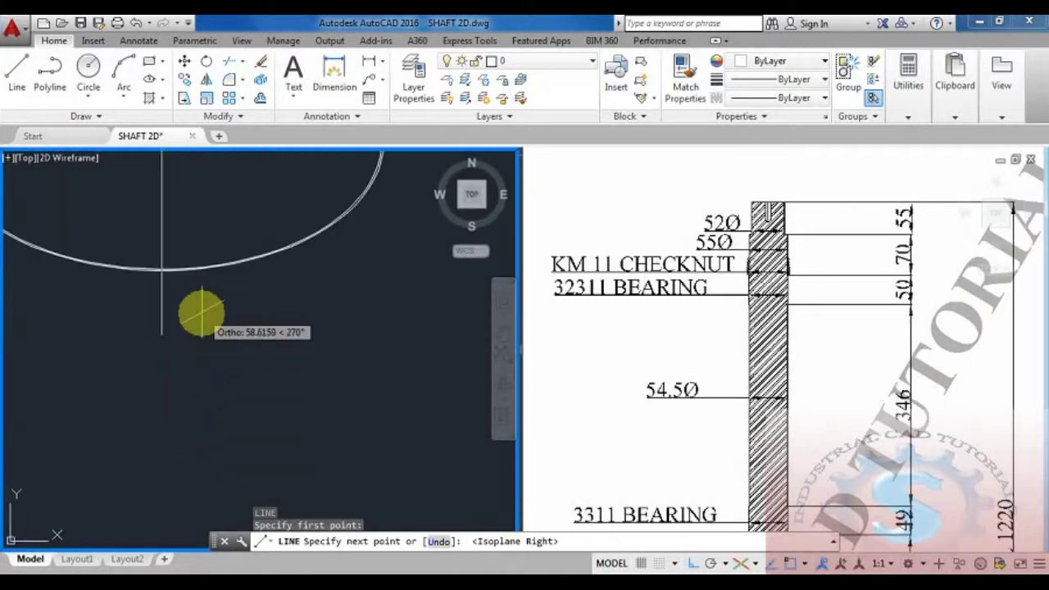
pyautogui.scroll(-3, 145, 434)
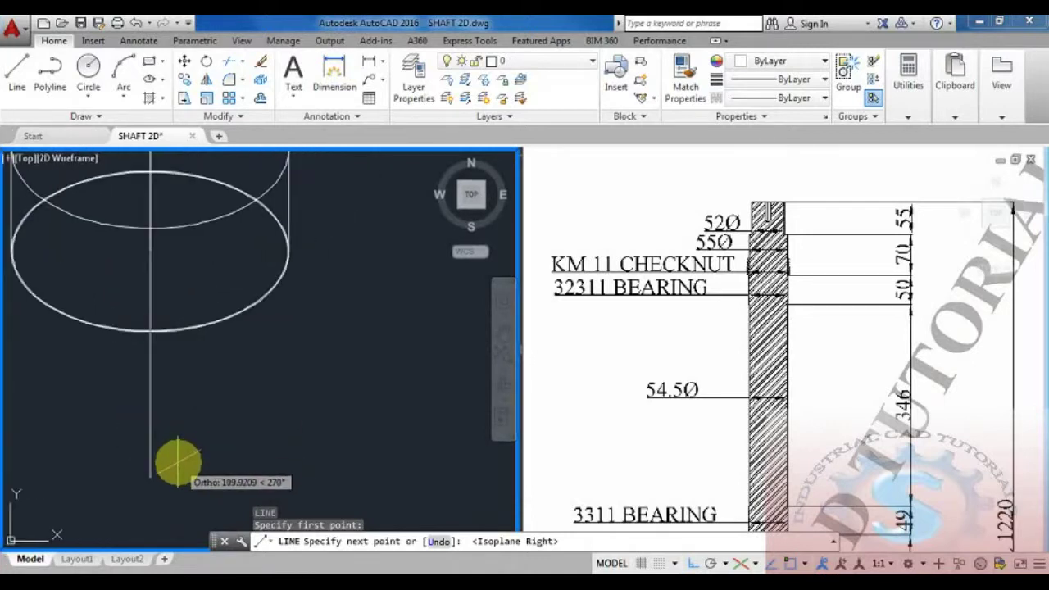
pyautogui.press('Return')
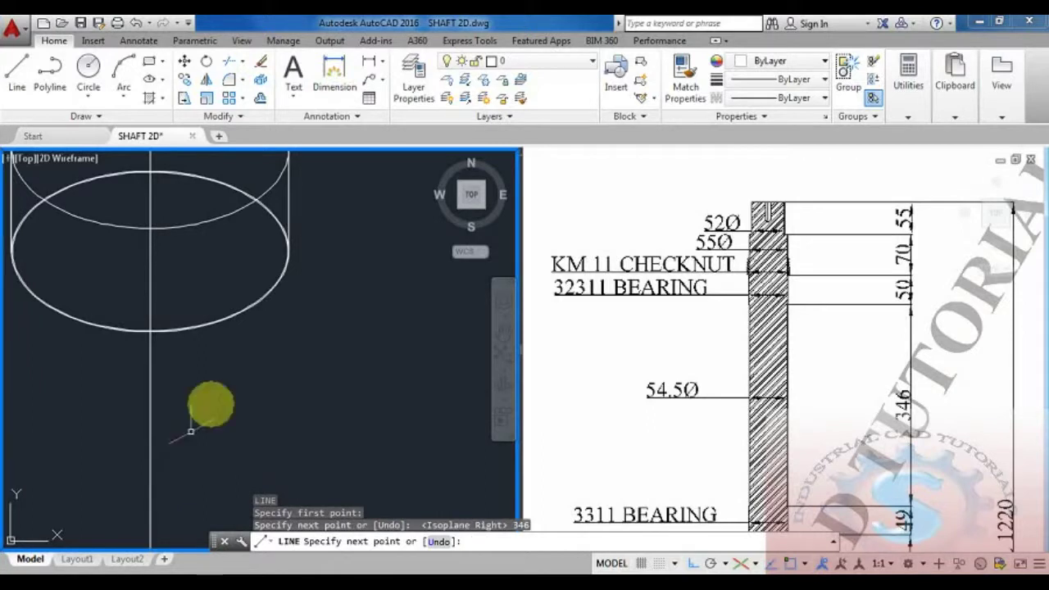
pyautogui.press('Escape')
# - Copy the radius 54.5 isocircle from its centre to the lower end of the 346-unit vertical line
pyautogui.scroll(-5, 229, 418)
pyautogui.scroll(2, 259, 391)
pyautogui.write('ct o')
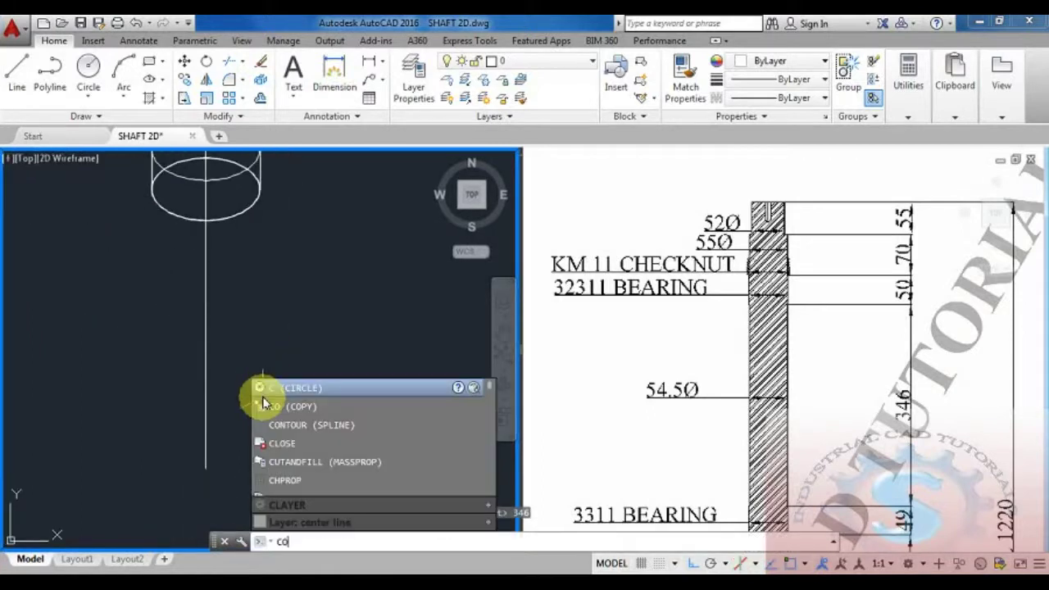
pyautogui.press('Return')
pyautogui.scroll(3, 235, 246)
pyautogui.scroll(3, 230, 189)
pyautogui.scroll(-6, 229, 190)
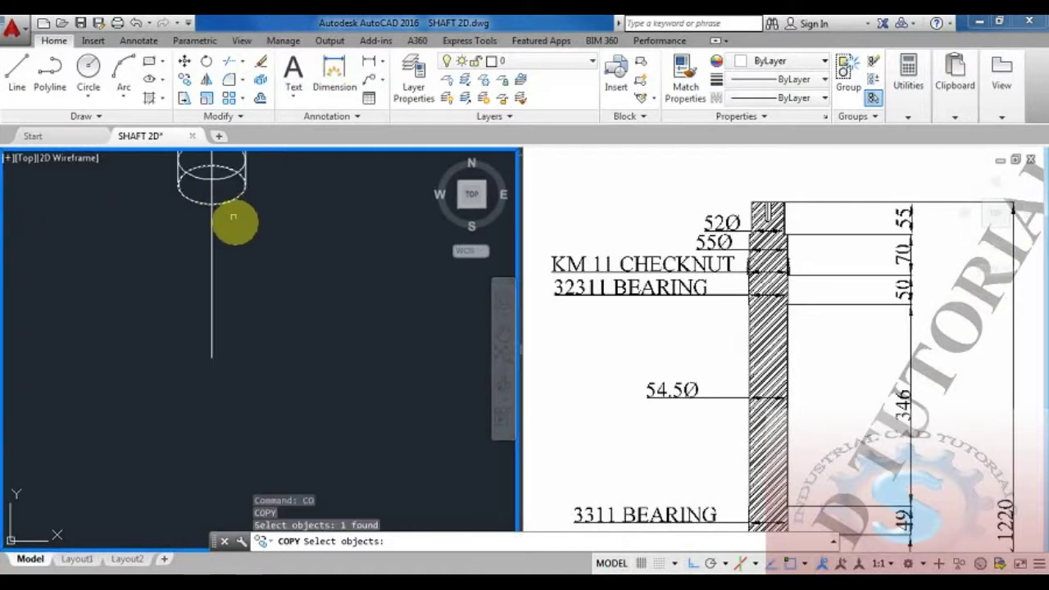
pyautogui.click(217, 250)
pyautogui.press('Return')
pyautogui.scroll(4, 219, 256)
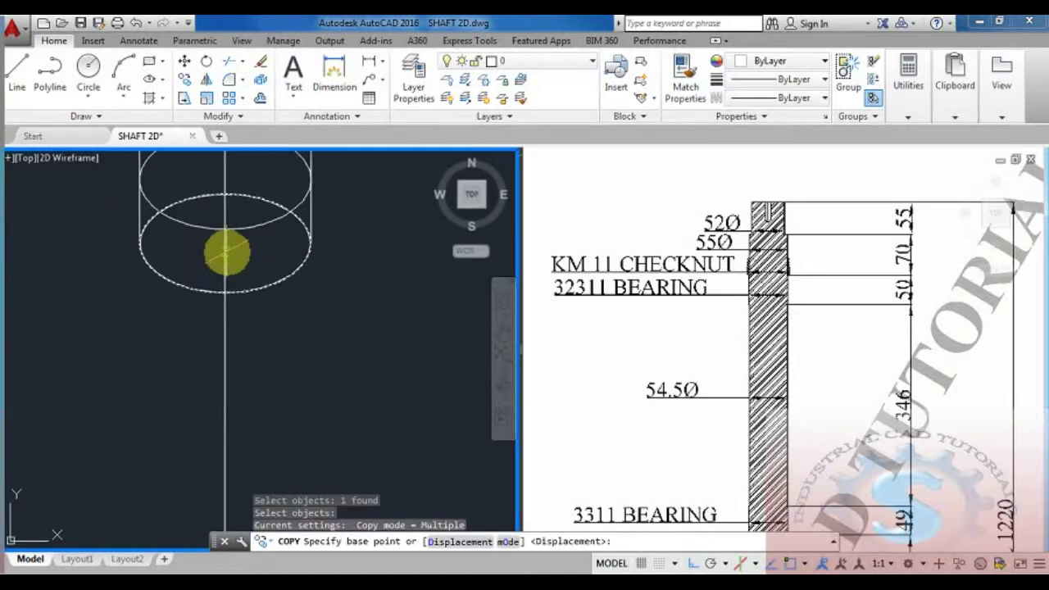
pyautogui.click(224, 243)
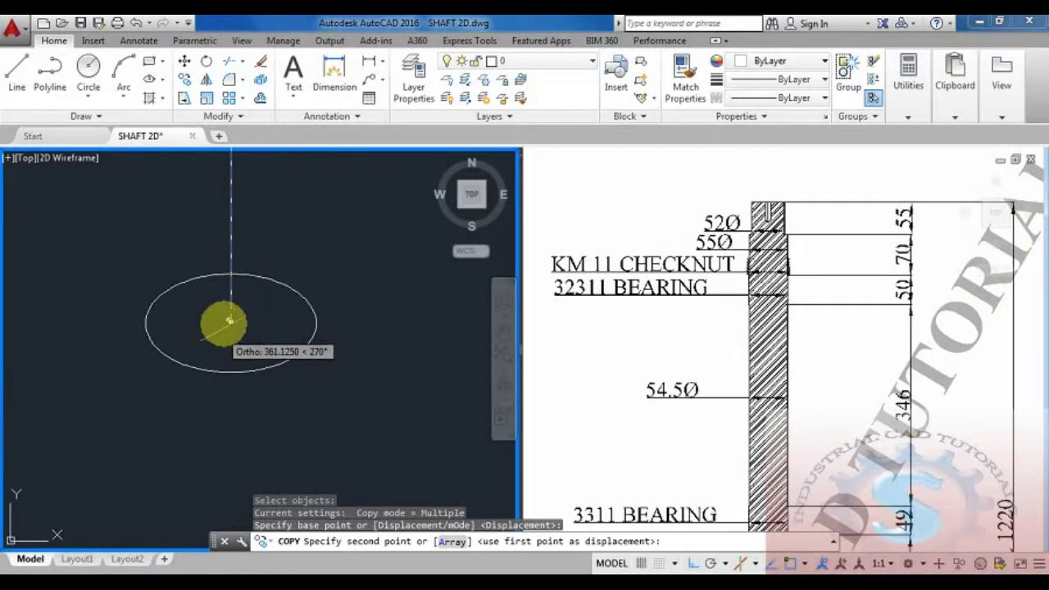
pyautogui.click(231, 304)
pyautogui.scroll(-2, 255, 343)
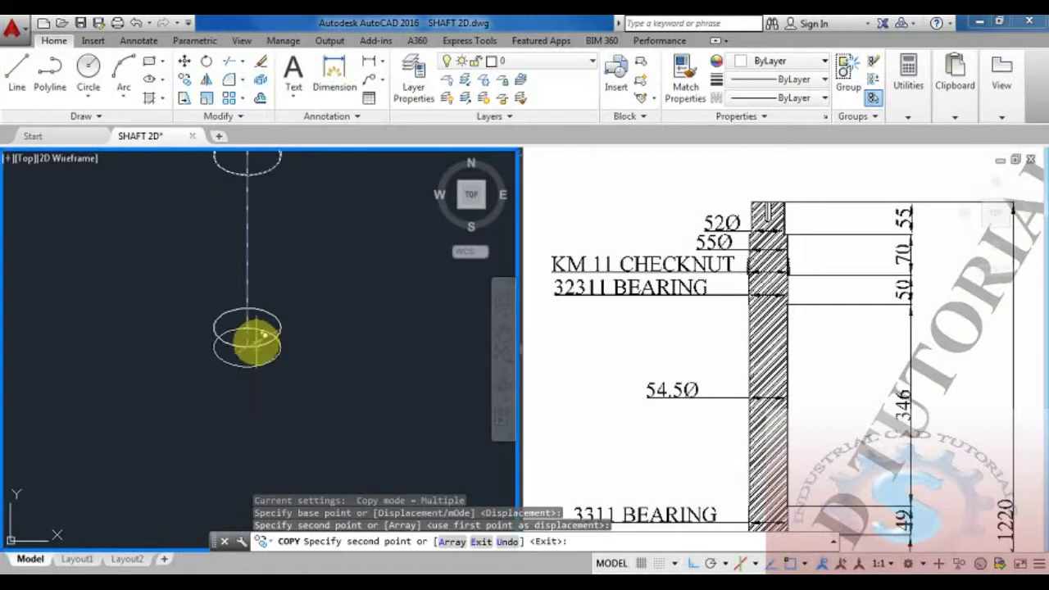
pyautogui.press('Escape')
# - Draw the shaft's right edge as a vertical line from the radius 54.5 isocircle down to its copy
pyautogui.scroll(-1, 321, 379)
pyautogui.moveTo(320, 380); pyautogui.dragTo(293, 434, button='middle')
pyautogui.scroll(1, 291, 427)
pyautogui.write('l')
pyautogui.press('Return')
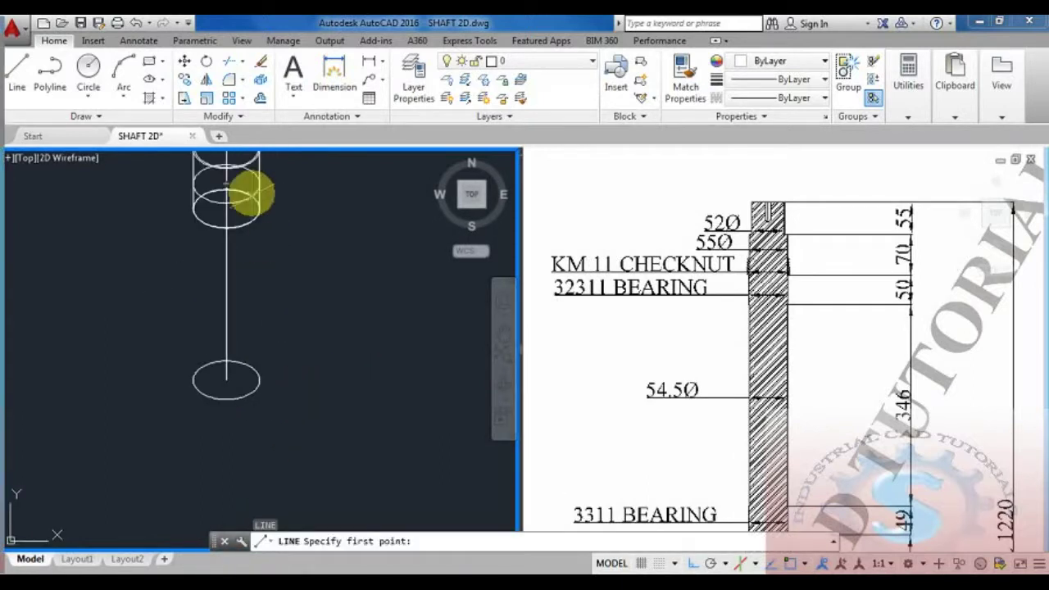
pyautogui.scroll(5, 270, 244)
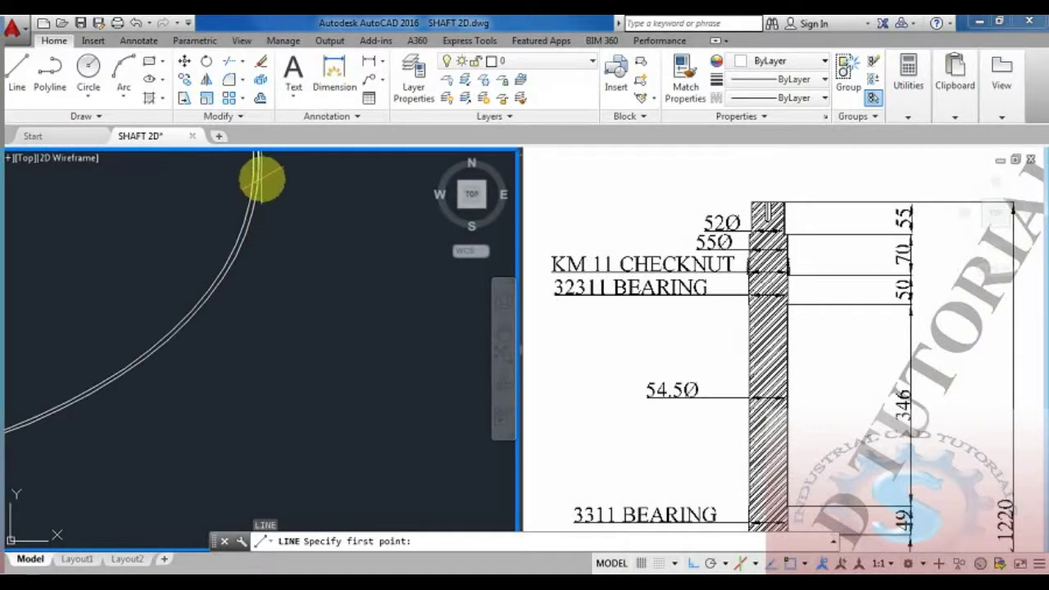
pyautogui.scroll(-2, 251, 284)
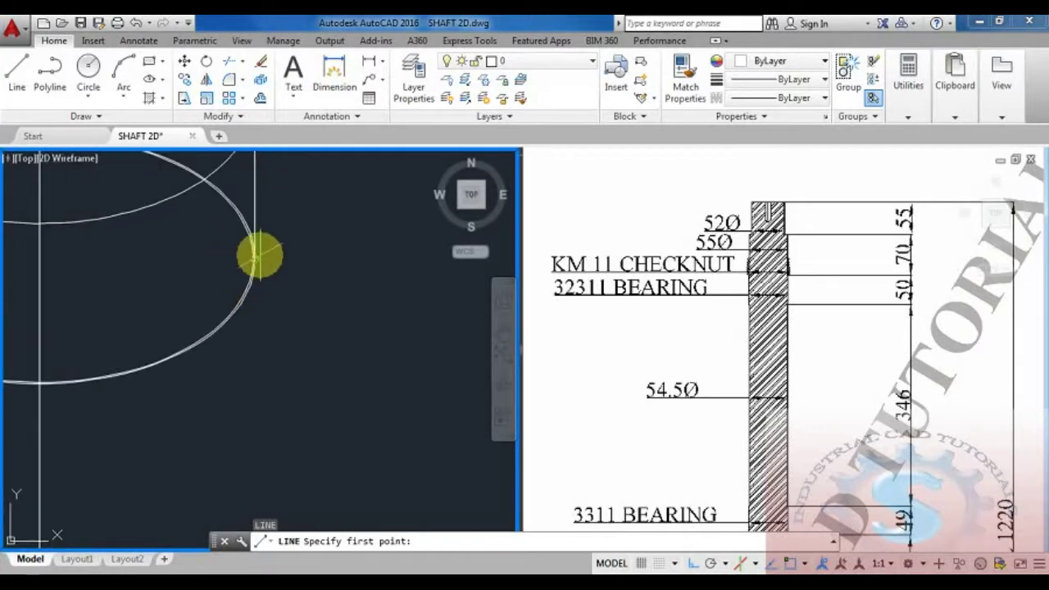
pyautogui.click(257, 258)
pyautogui.scroll(-5, 251, 422)
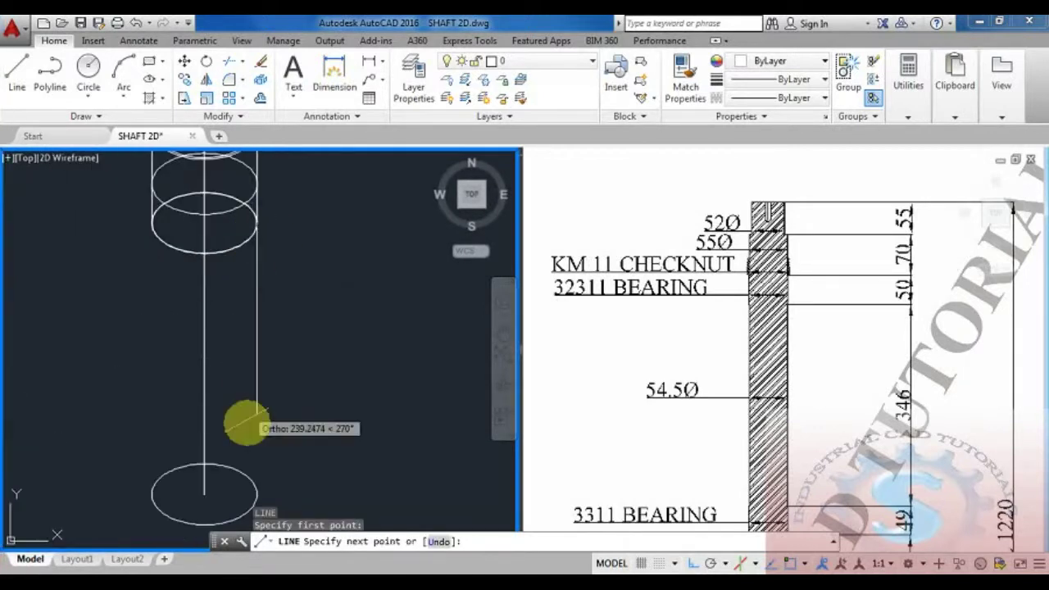
pyautogui.press('Escape')
# - Mirror the right edge line of the 346-unit section about the vertical centre line, keeping the original
pyautogui.moveTo(351, 402); pyautogui.dragTo(352, 431, button='middle')
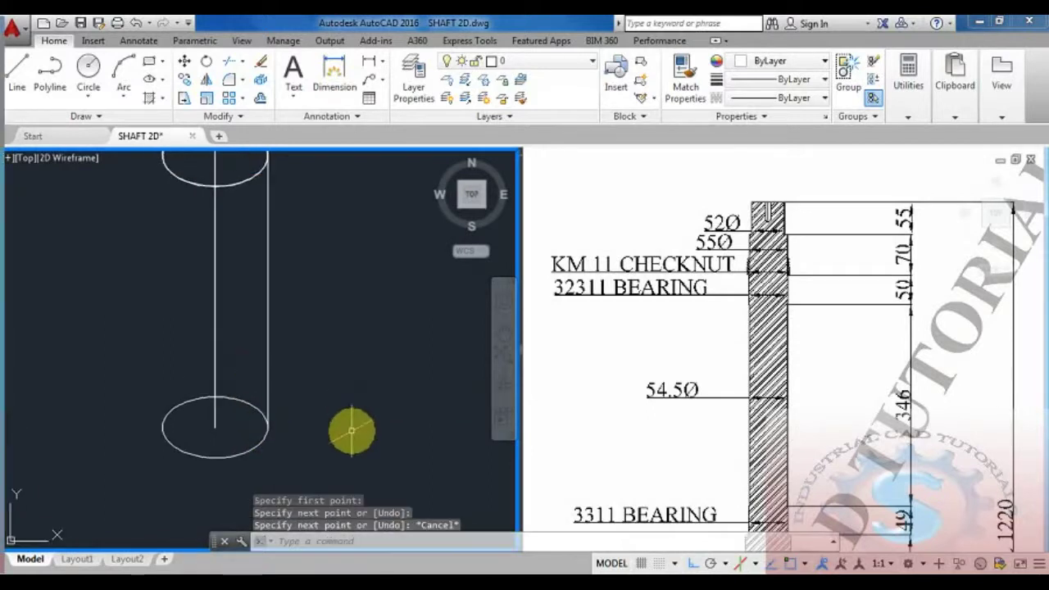
pyautogui.press('Return')
pyautogui.click(307, 317)
pyautogui.click(255, 236)
pyautogui.press('Return')
pyautogui.click(214, 186)
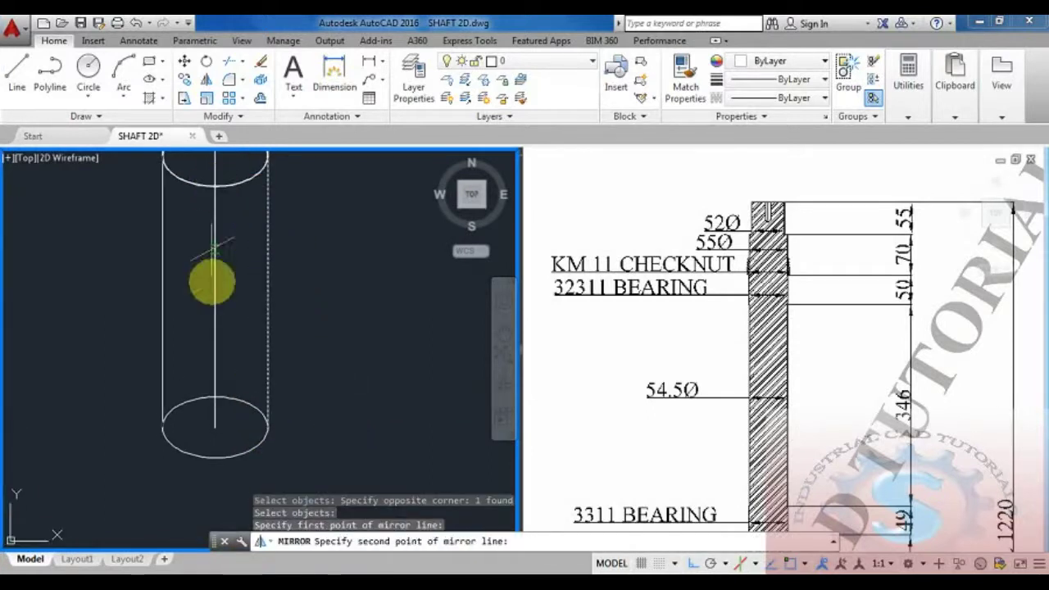
pyautogui.click(215, 427)
pyautogui.press('Return')
pyautogui.scroll(-3, 342, 328)
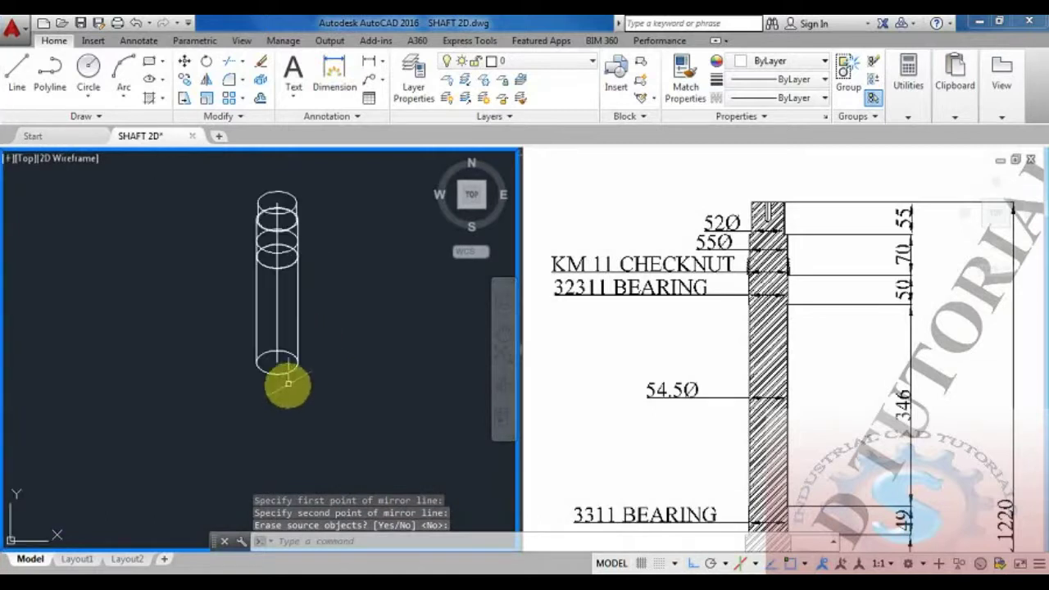
# - Examine the 3311 bearing section of the 2D drawing, below the 346-long section
pyautogui.click(773, 402)
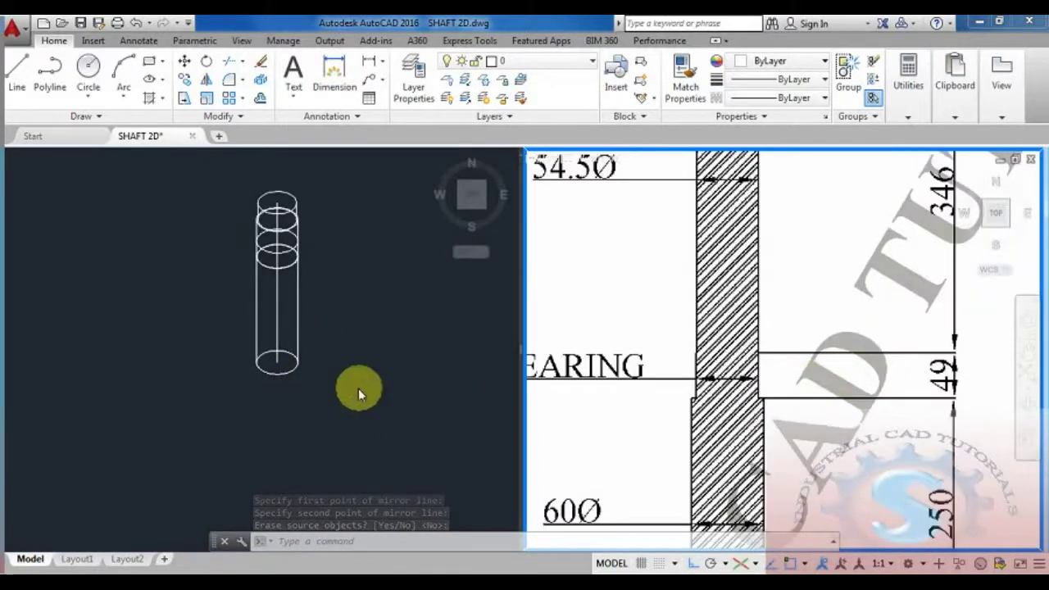
pyautogui.click(359, 393)
pyautogui.scroll(2, 301, 369)
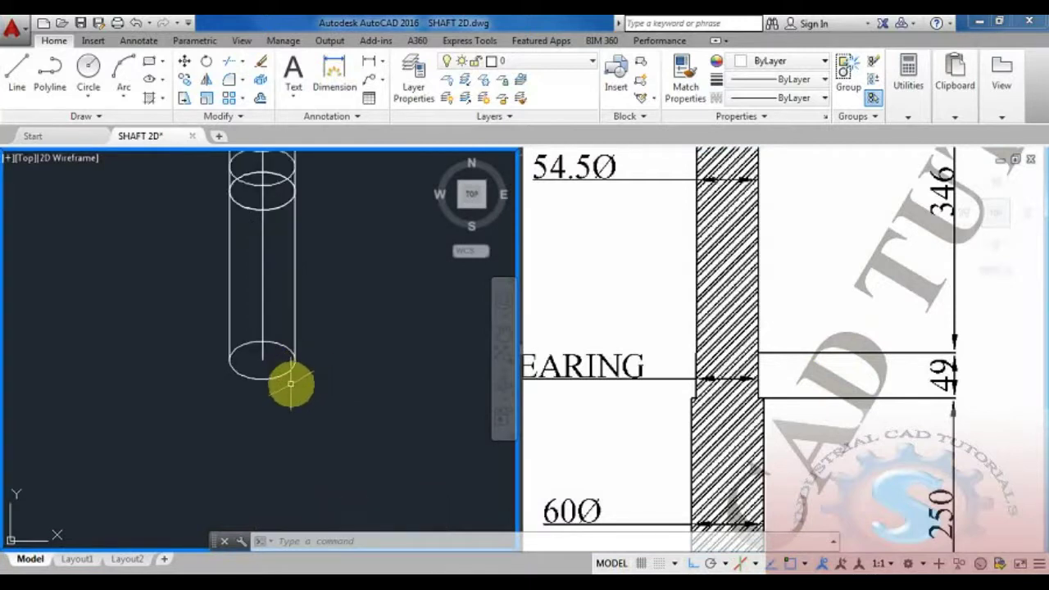
pyautogui.click(693, 382)
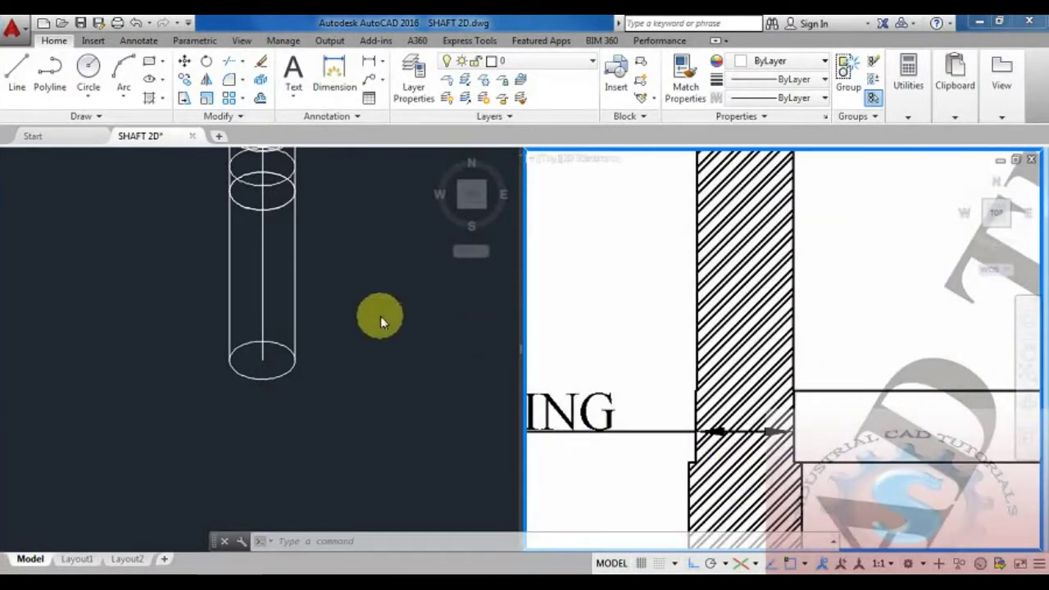
pyautogui.click(310, 383)
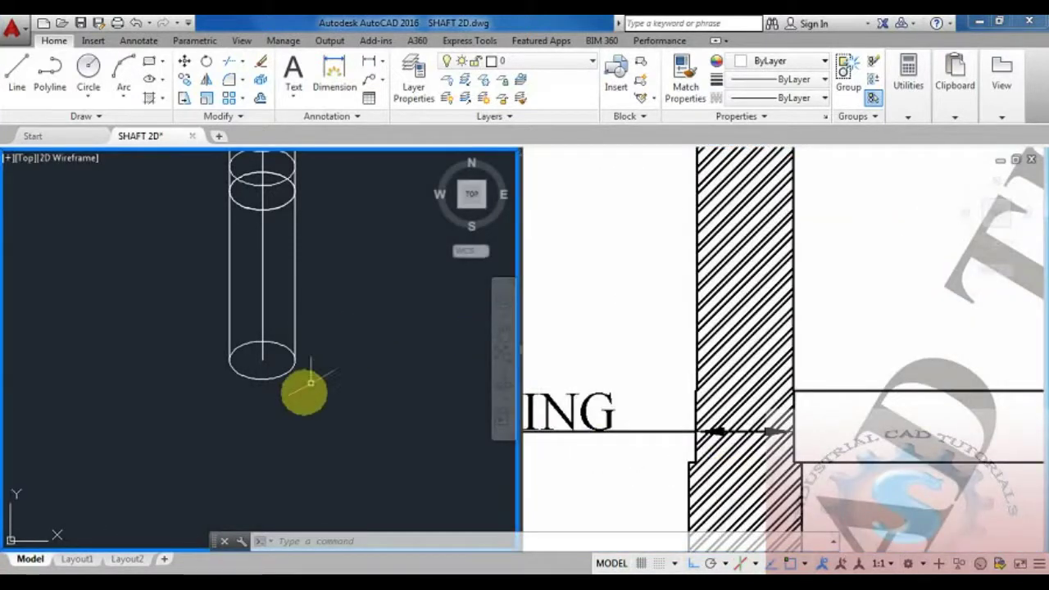
pyautogui.scroll(3, 311, 383)
pyautogui.press('Escape')
pyautogui.press('Escape')
# - Draw an isocircle of radius 55 in the top isoplane, centred on the lower end of the shaft's centre line
pyautogui.write('c')
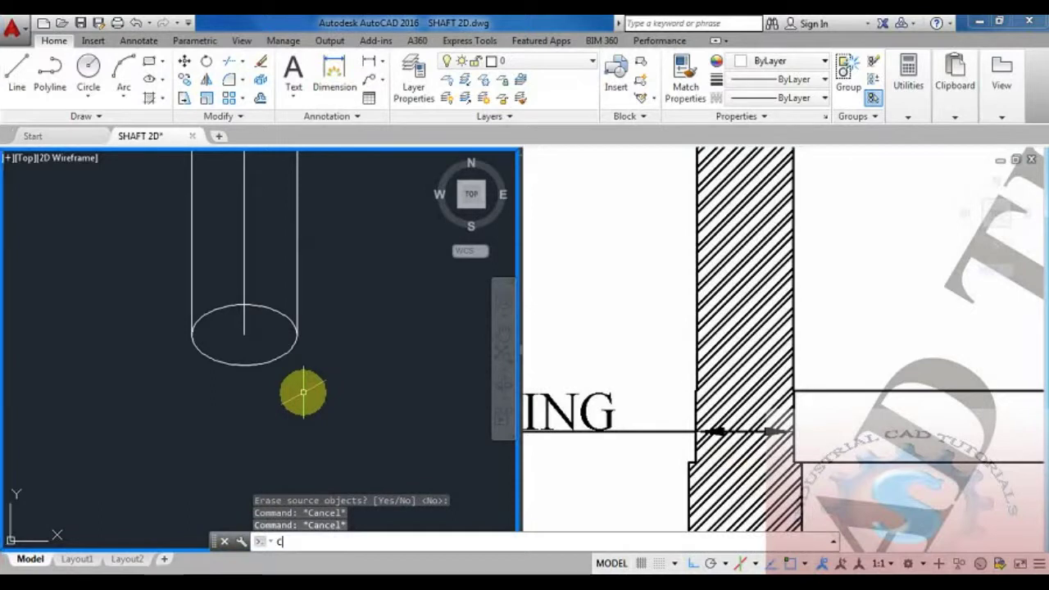
pyautogui.press('BackSpace')
pyautogui.write('LINE')
pyautogui.press('Up')
pyautogui.press('Up')
pyautogui.press('Up')
pyautogui.press('Up')
pyautogui.write('\\')
pyautogui.press('Return')
pyautogui.write('I')
pyautogui.press('Return')
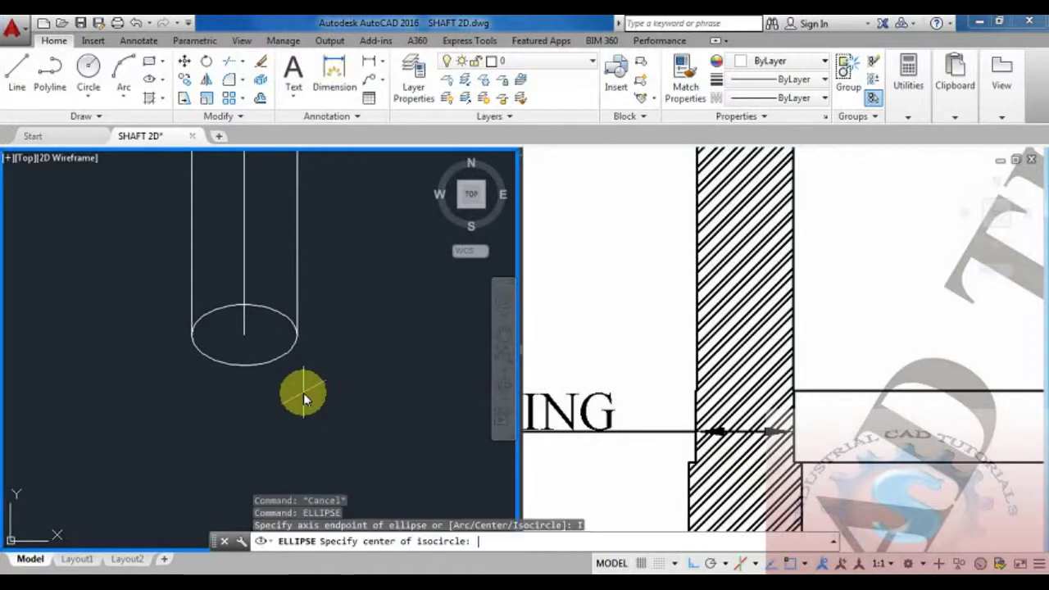
pyautogui.click(243, 335)
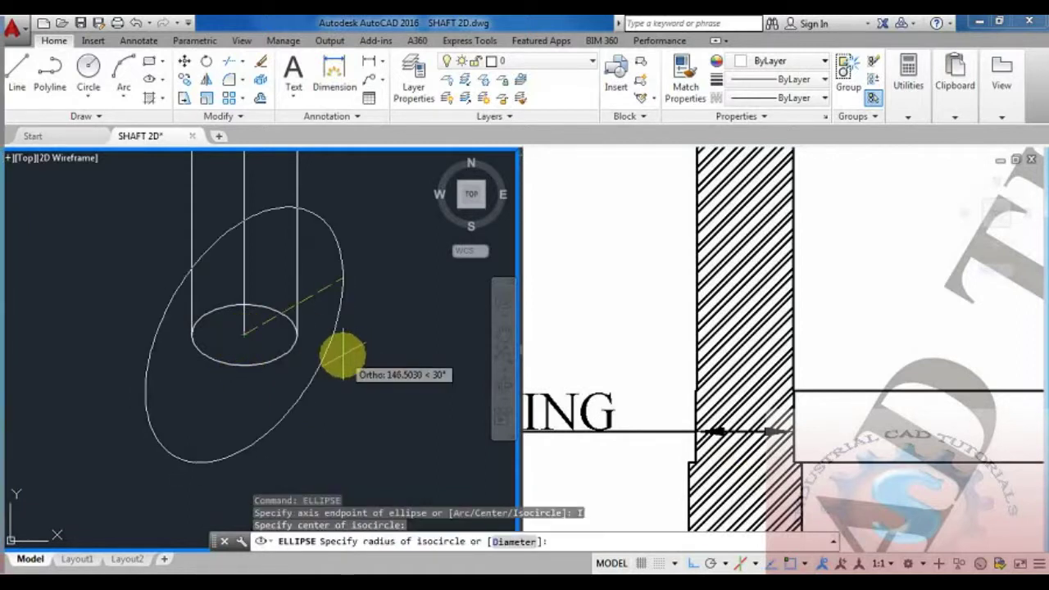
pyautogui.press('F5')
pyautogui.press('F5')
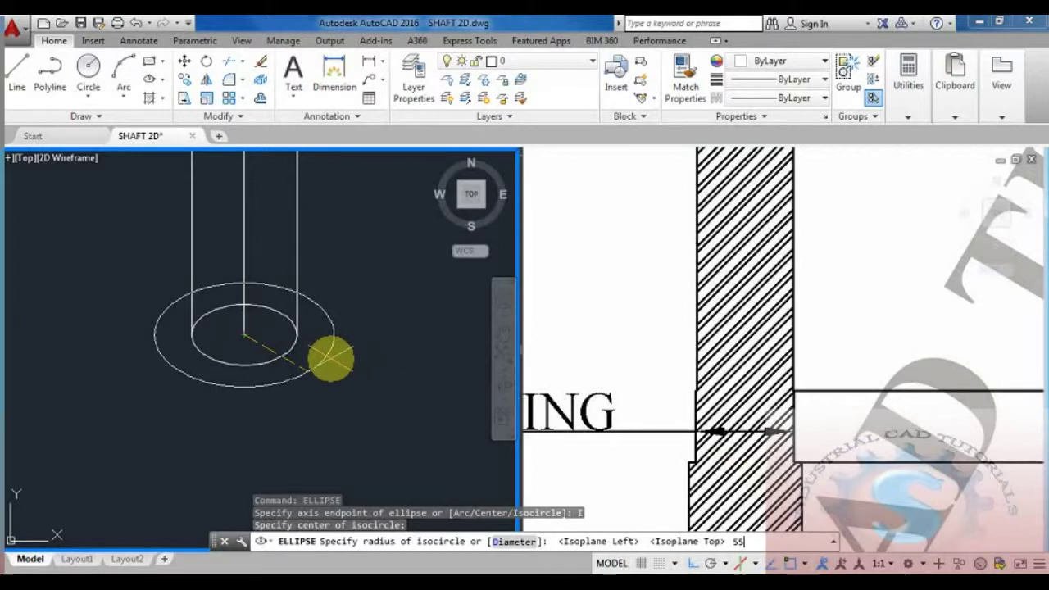
pyautogui.write('55')
pyautogui.press('Return')
pyautogui.scroll(6, 319, 359)
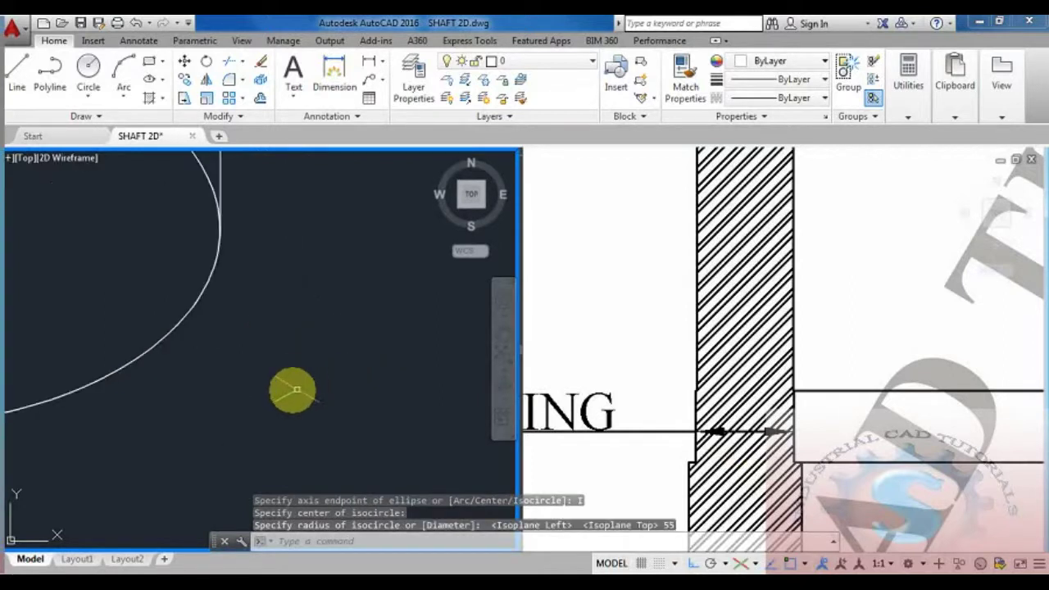
pyautogui.scroll(-5, 319, 352)
# - Draw a vertical line 49 units long downward from the right side of the radius 55 isocircle
pyautogui.moveTo(304, 356); pyautogui.dragTo(304, 311, button='middle')
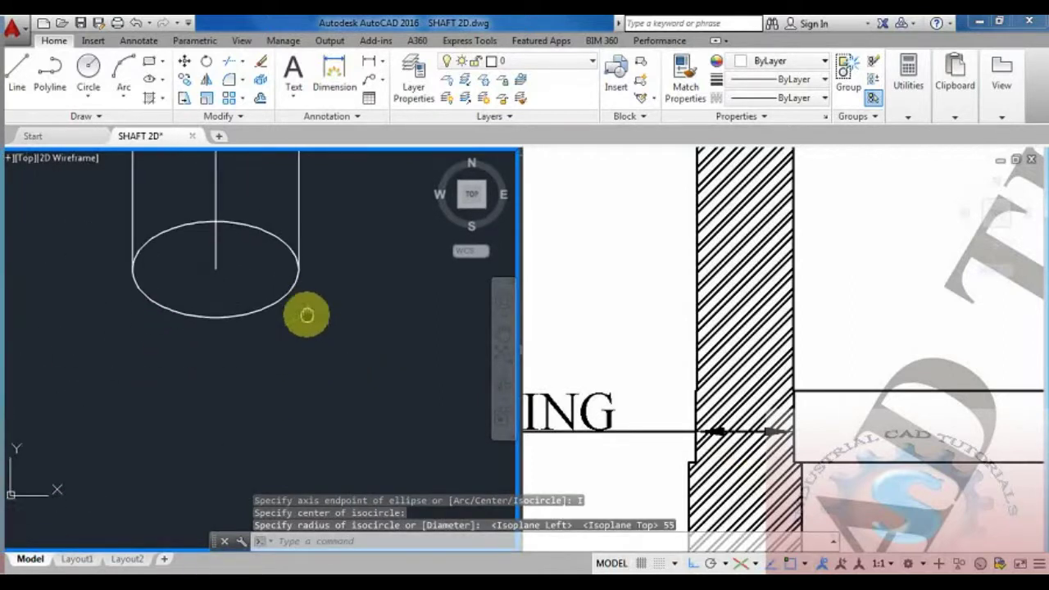
pyautogui.write('l')
pyautogui.press('Return')
pyautogui.scroll(5, 301, 276)
pyautogui.click(296, 261)
pyautogui.scroll(-4, 298, 328)
pyautogui.scroll(6, 296, 386)
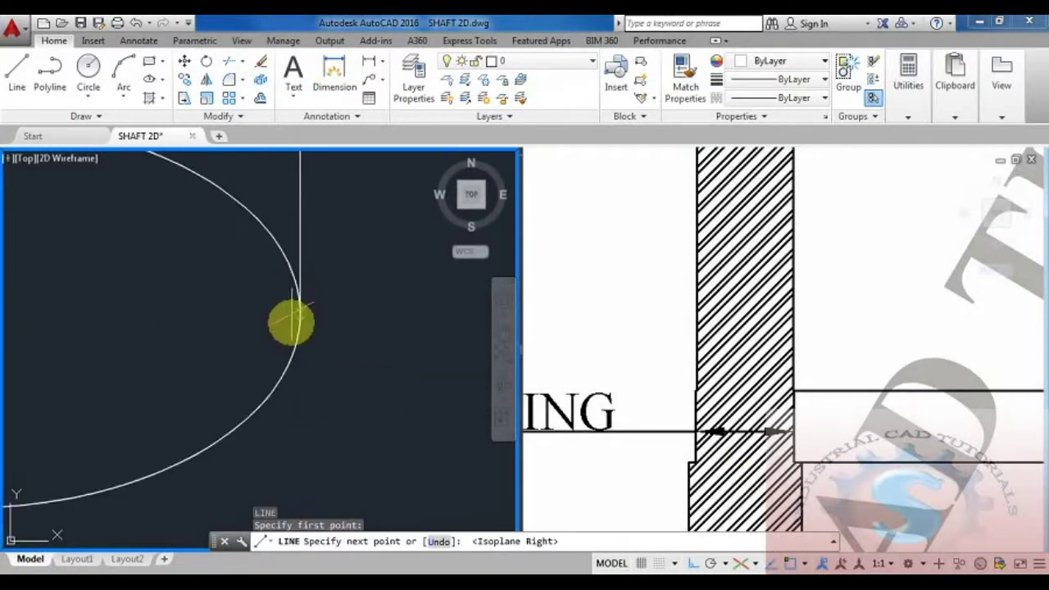
pyautogui.scroll(-5, 339, 351)
pyautogui.scroll(-5, 335, 437)
pyautogui.moveTo(333, 436); pyautogui.dragTo(310, 245, button='middle')
pyautogui.moveTo(309, 344); pyautogui.dragTo(288, 370, button='middle')
pyautogui.scroll(-2, 288, 369)
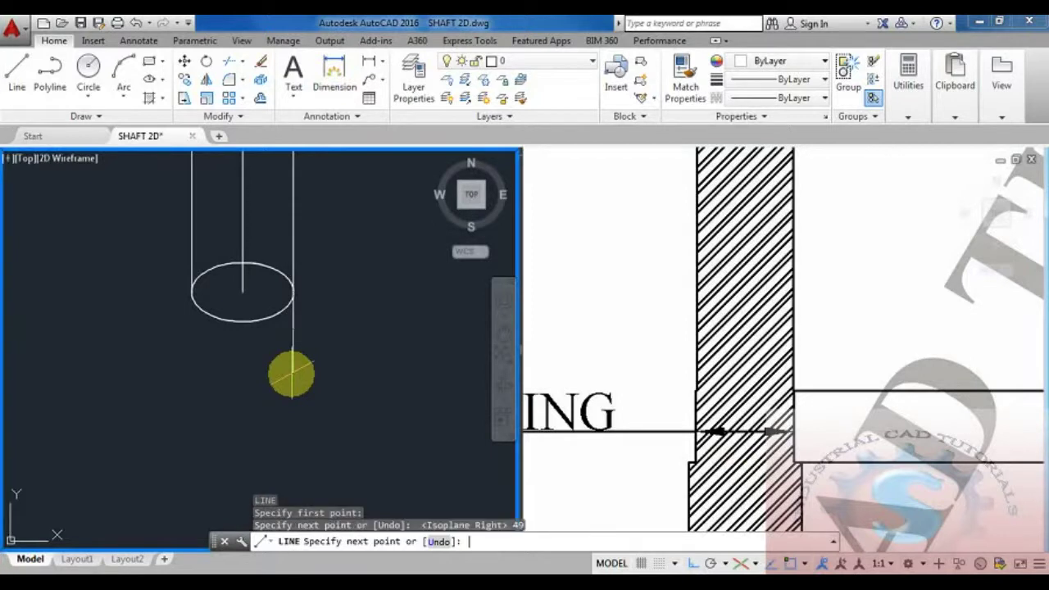
pyautogui.press('Escape')
# - Draw a vertical line 49 units long downward from the centre of the radius 55 isocircle
pyautogui.moveTo(300, 368); pyautogui.dragTo(304, 359, button='middle')
pyautogui.press('Return')
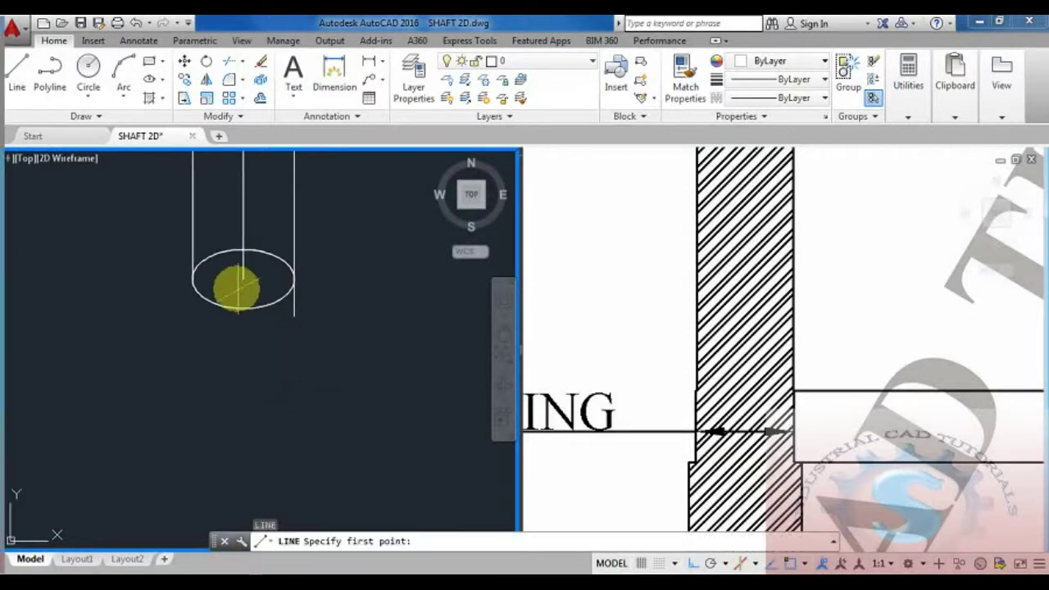
pyautogui.click(243, 279)
pyautogui.write('49')
pyautogui.press('Return')
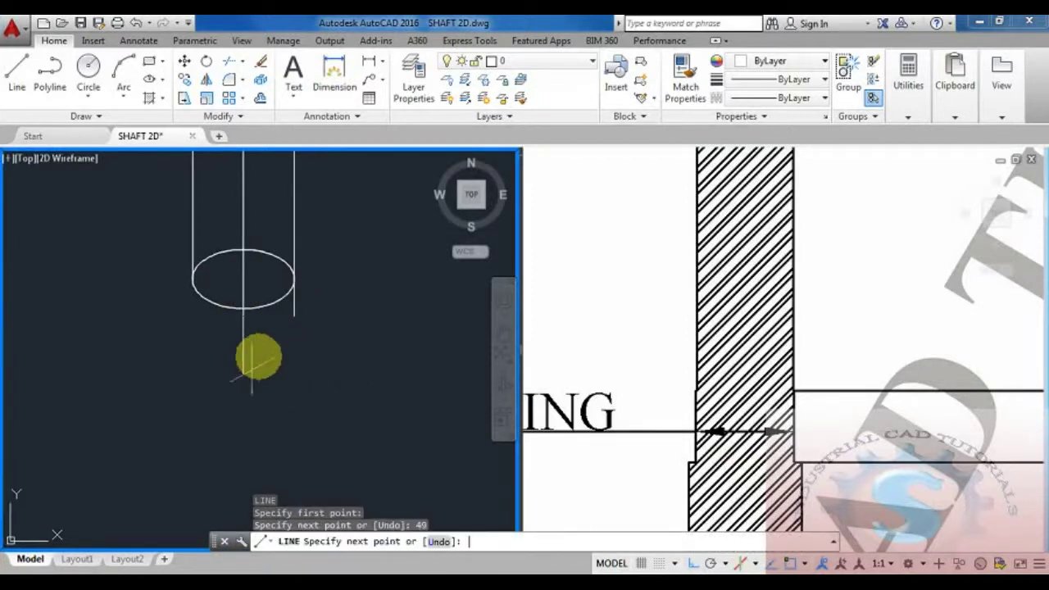
pyautogui.press('Escape')
# - Copy the lowest isocircle from its centre to the lower end of the 49-unit centre line
pyautogui.moveTo(304, 386); pyautogui.dragTo(300, 399, button='middle')
pyautogui.write('co')
pyautogui.press('Return')
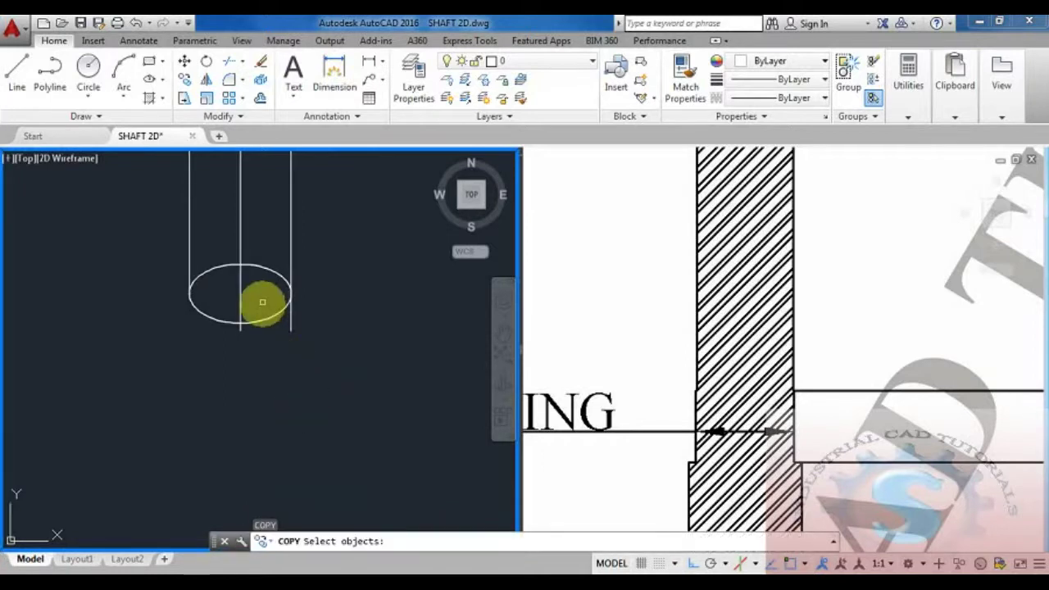
pyautogui.scroll(3, 264, 308)
pyautogui.click(226, 332)
pyautogui.press('Return')
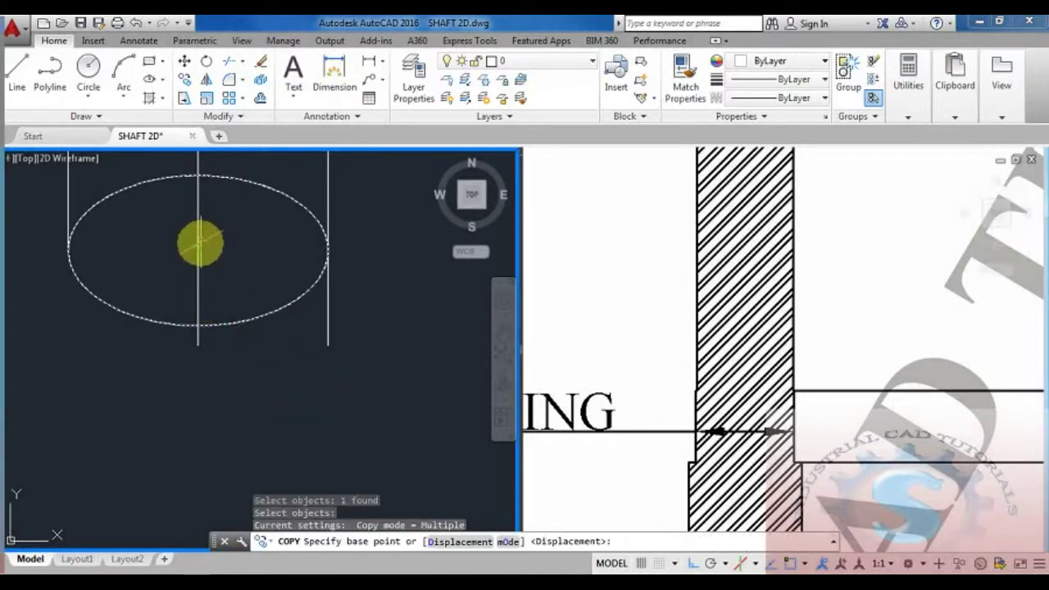
pyautogui.click(197, 250)
pyautogui.click(199, 337)
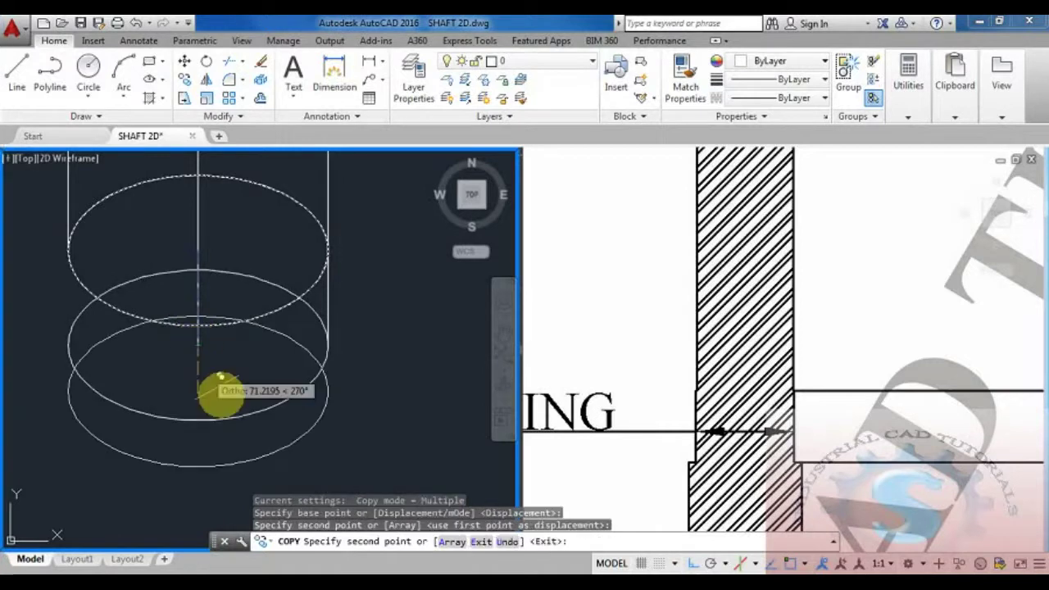
pyautogui.scroll(-6, 222, 391)
pyautogui.press('Escape')
pyautogui.scroll(-2, 308, 440)
# - Extend the shaft's left edge line down to the lowest isocircle
pyautogui.moveTo(308, 436); pyautogui.dragTo(289, 376, button='middle')
pyautogui.scroll(2, 282, 368)
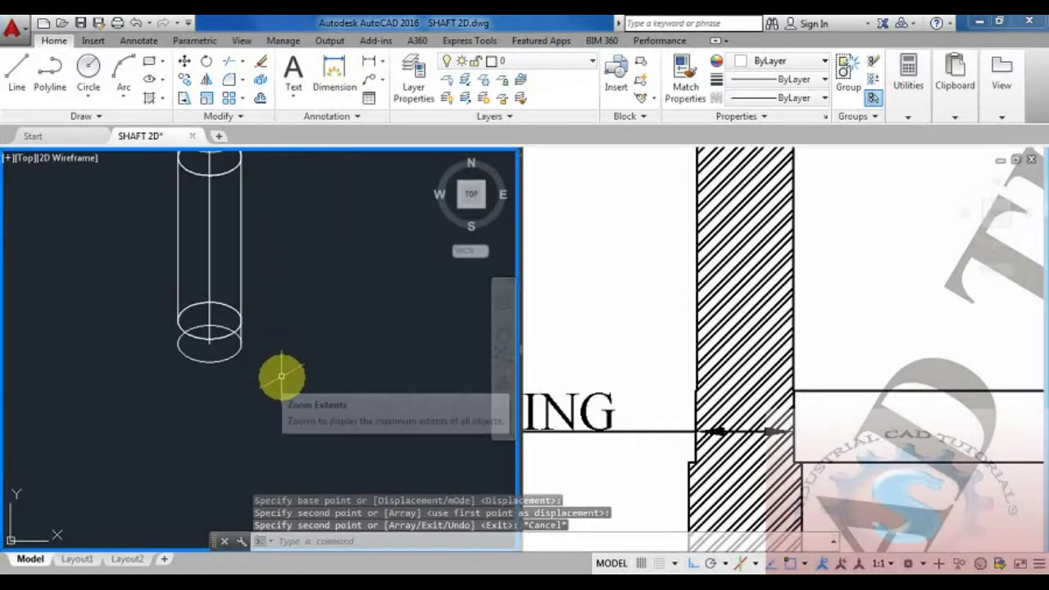
pyautogui.write('EX')
pyautogui.press('Return')
pyautogui.press('Return')
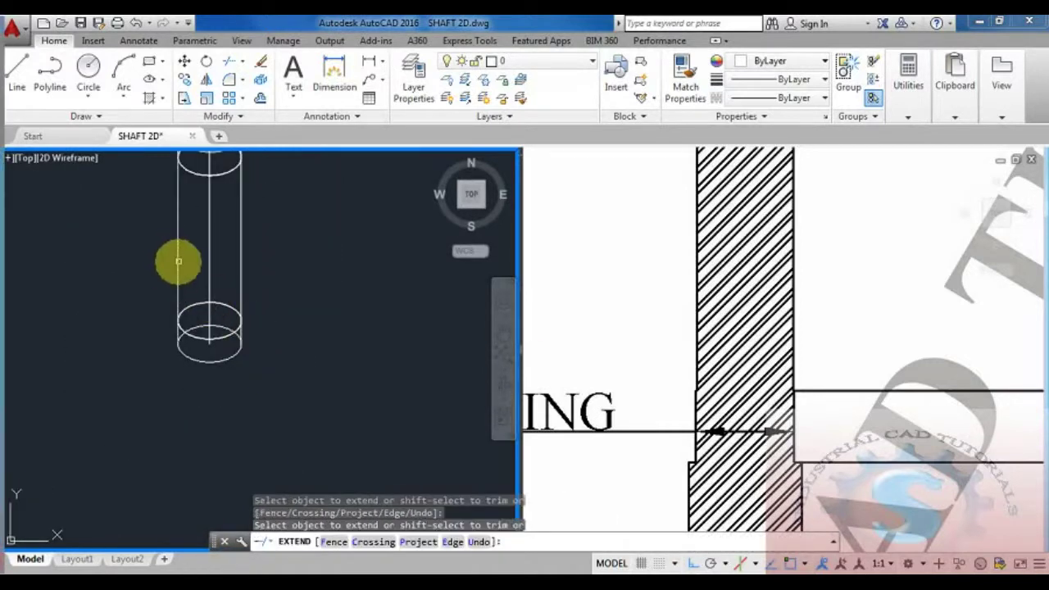
pyautogui.scroll(-5, 410, 350)
pyautogui.scroll(5, 351, 328)
pyautogui.moveTo(351, 328); pyautogui.dragTo(250, 374, button='middle')
# - Examine the 60 diameter, 250 long section of the 2D drawing and leave the Extend command
pyautogui.click(698, 314)
pyautogui.scroll(-5, 774, 296)
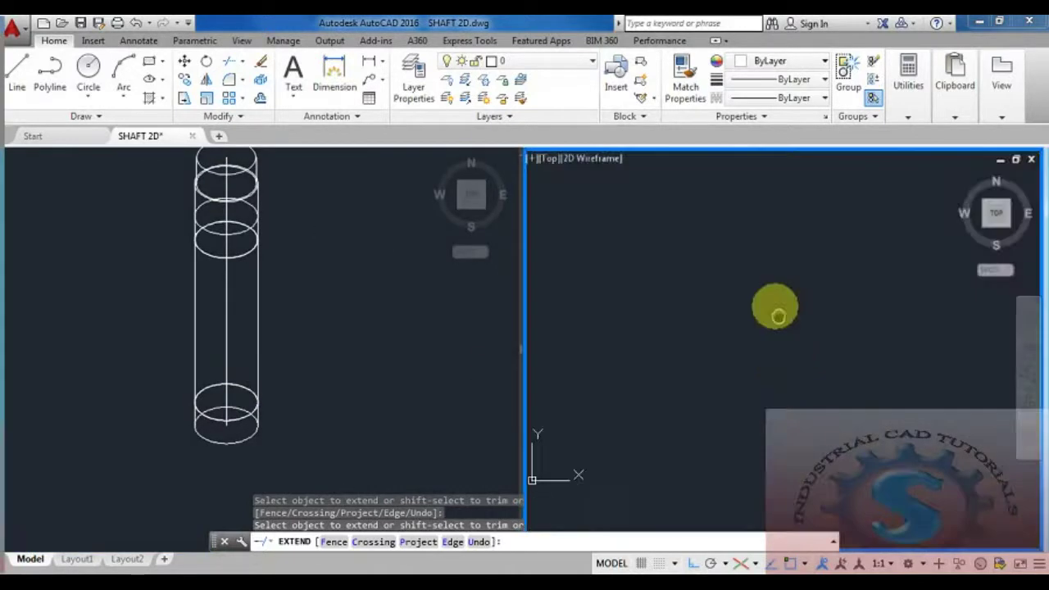
pyautogui.moveTo(756, 383); pyautogui.dragTo(747, 320, button='middle')
pyautogui.click(728, 383)
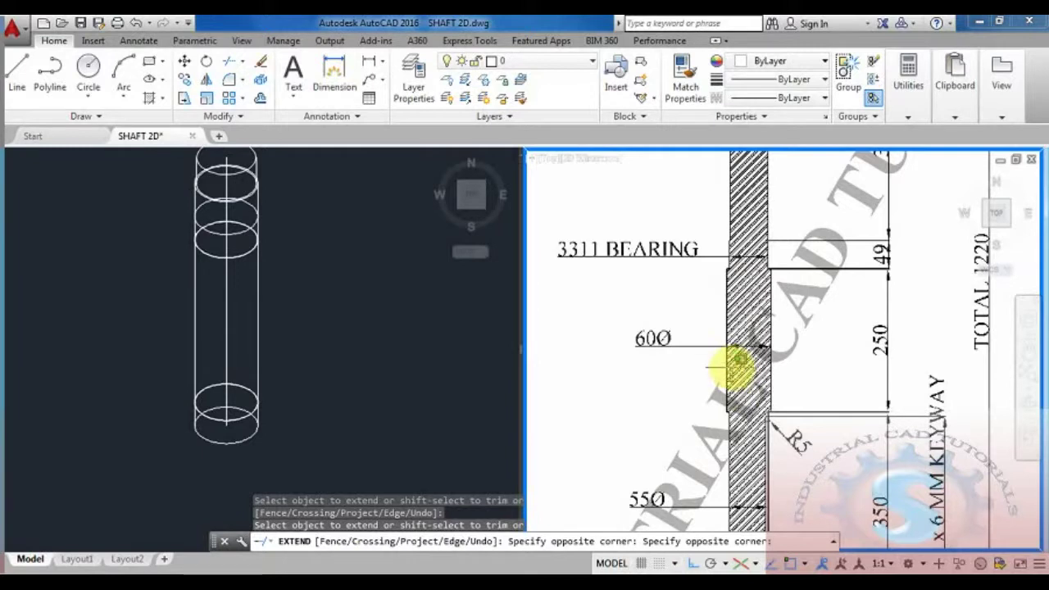
pyautogui.click(725, 366)
pyautogui.press('Escape')
# - Hatch both halves of the long shaft section above the lowest short section with the ANSI32 pattern
pyautogui.write('h')
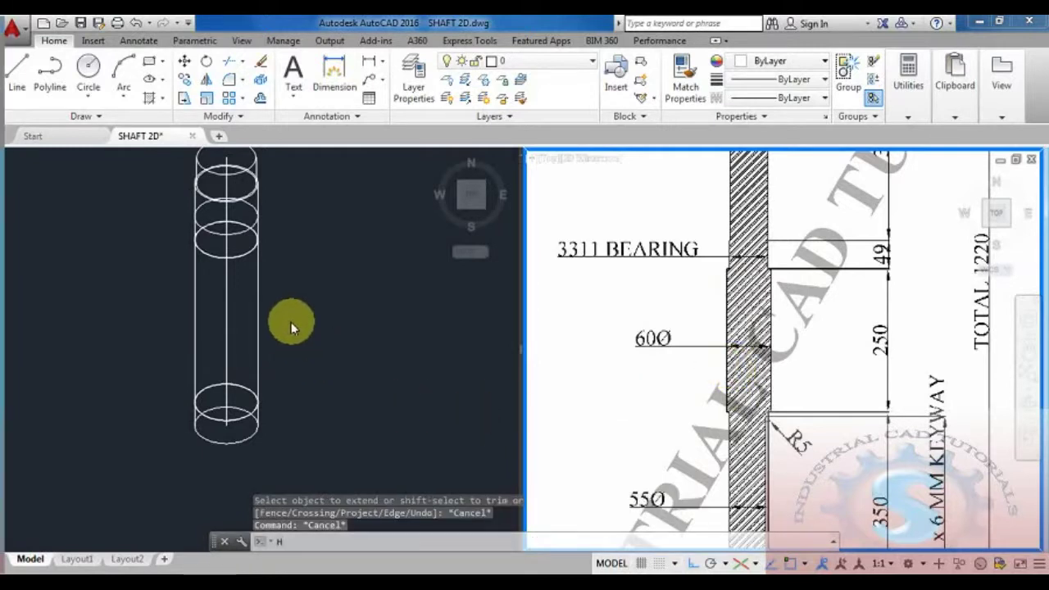
pyautogui.press('Return')
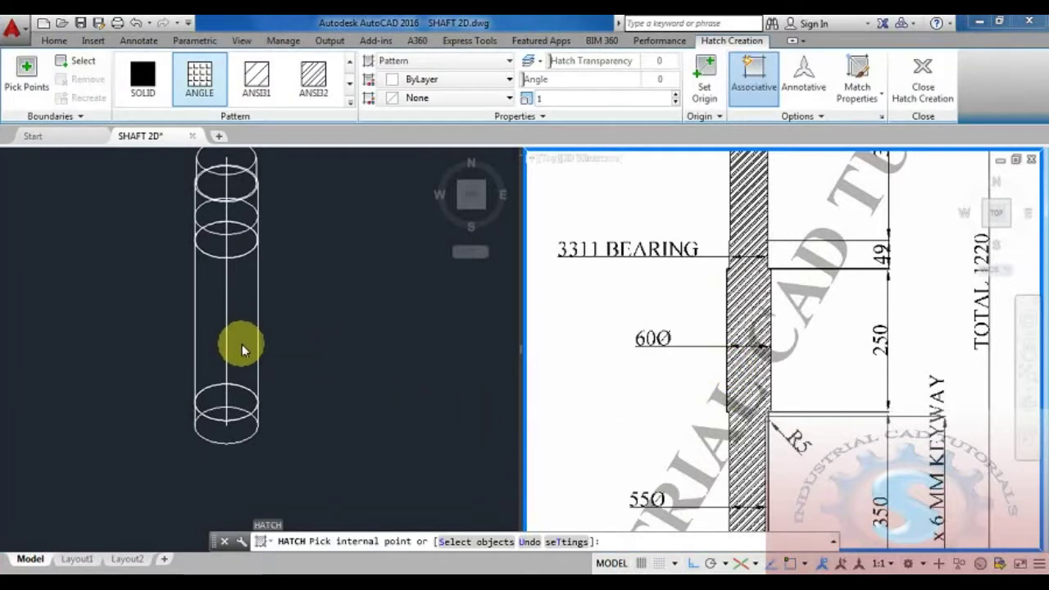
pyautogui.click(241, 339)
pyautogui.click(211, 359)
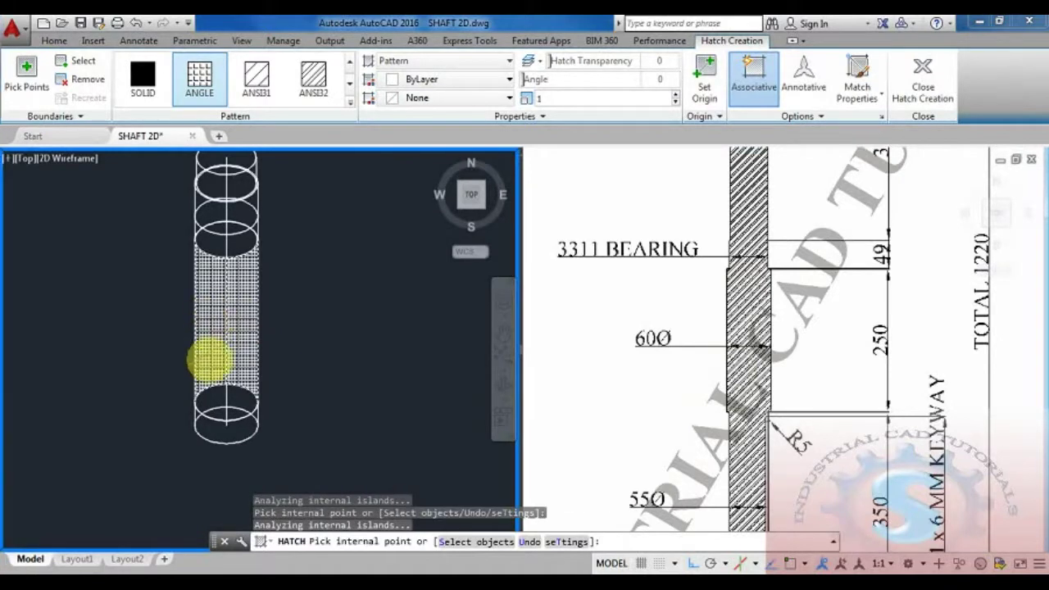
pyautogui.moveTo(233, 321); pyautogui.dragTo(239, 368, button='middle')
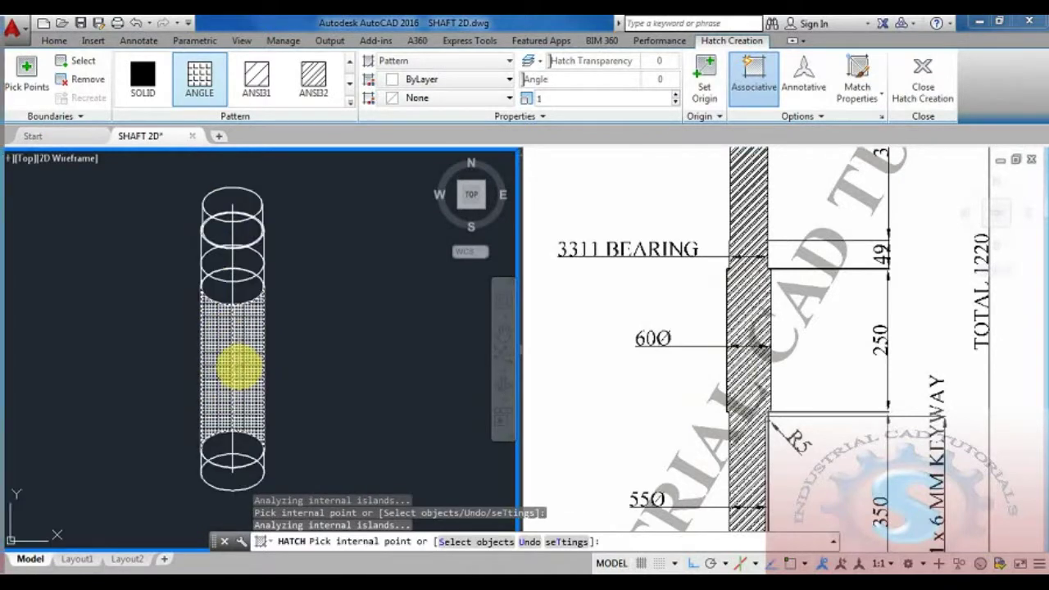
pyautogui.click(313, 78)
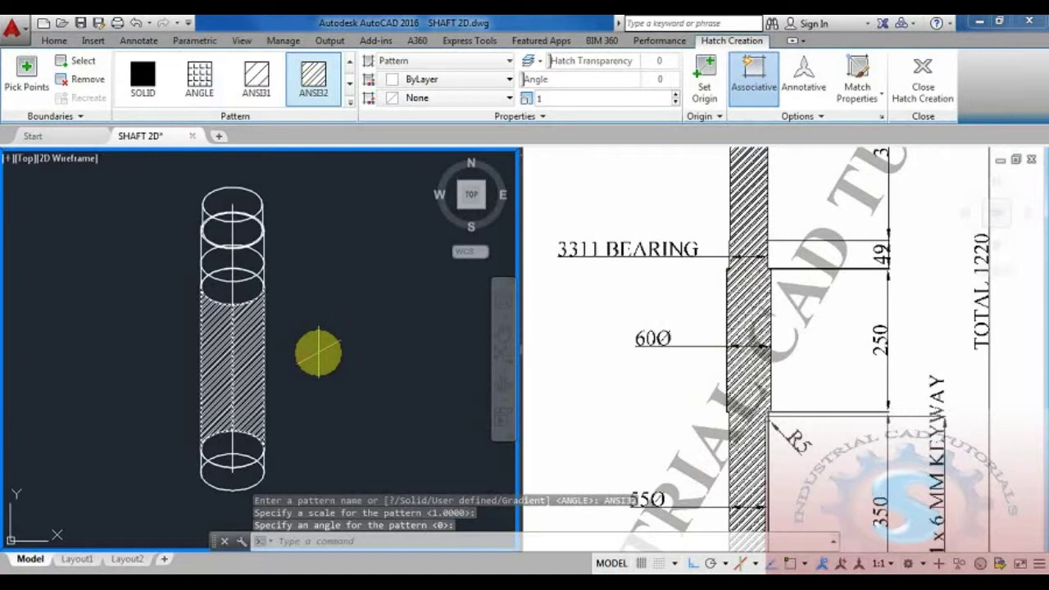
pyautogui.press('Escape')
pyautogui.scroll(2, 316, 323)
pyautogui.scroll(-2, 312, 336)
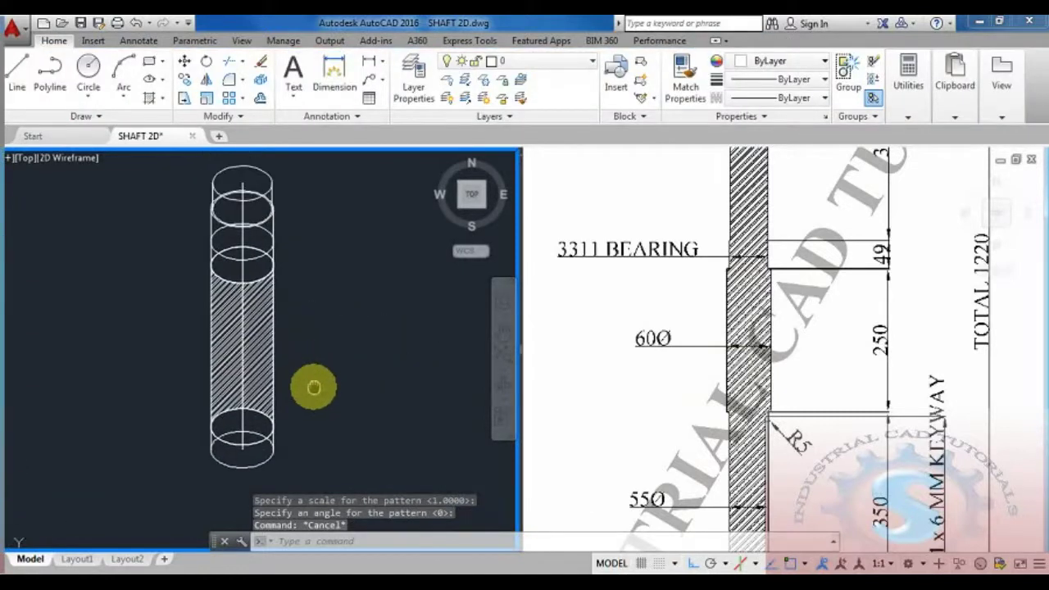
# - Examine the transition from the 49 long bearing seat to the 60 diameter, 250 long section in the 2D drawing
pyautogui.click(705, 352)
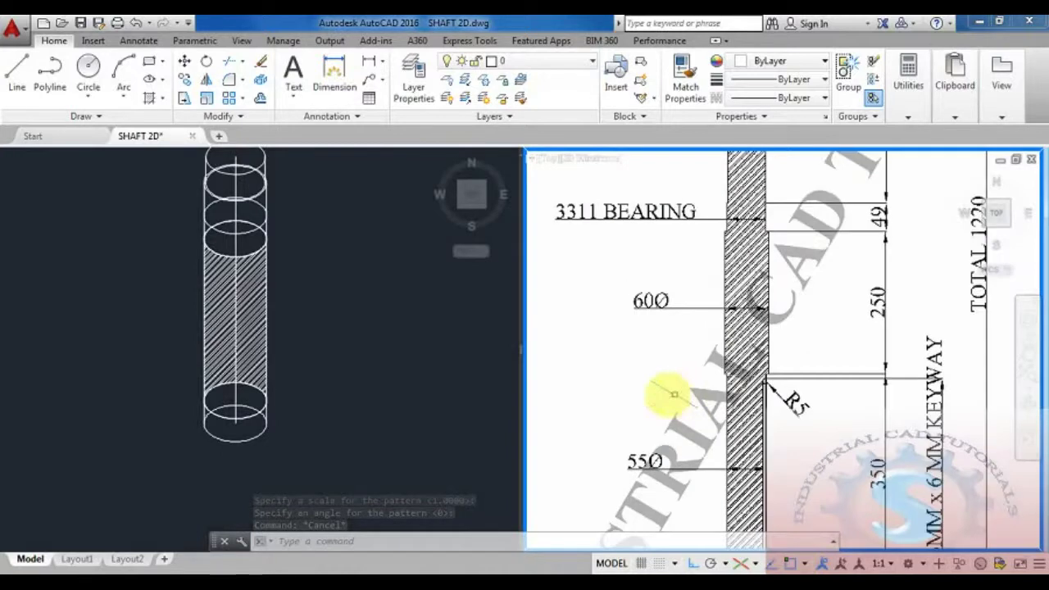
pyautogui.click(360, 328)
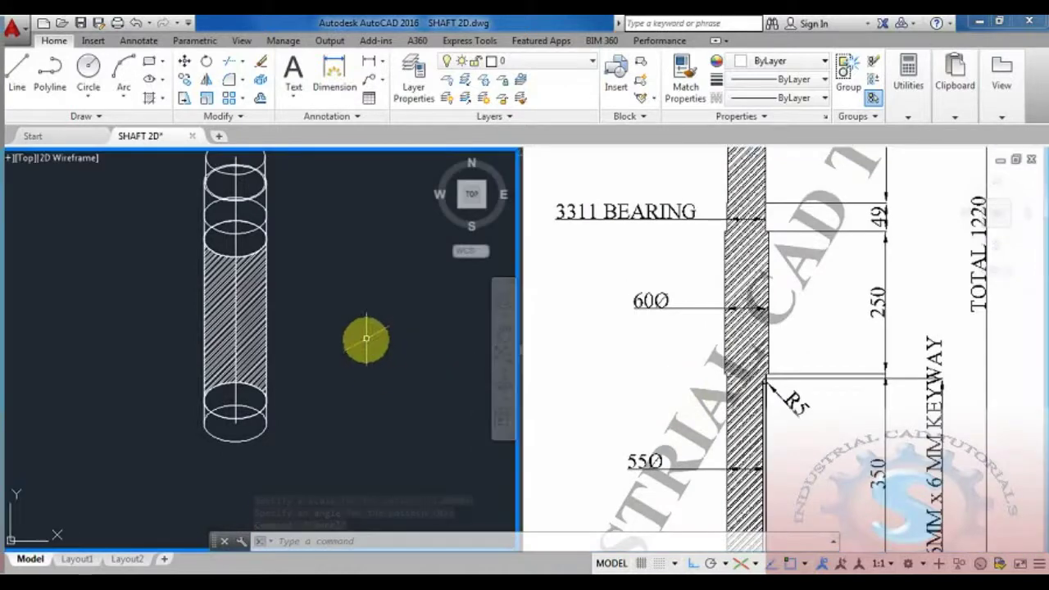
pyautogui.scroll(3, 283, 401)
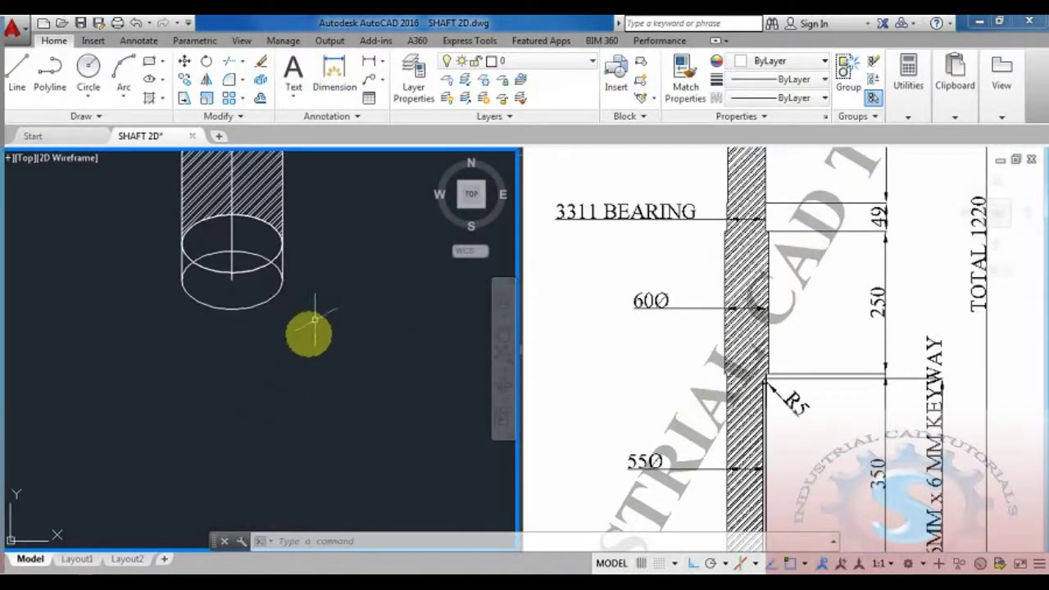
pyautogui.moveTo(301, 355); pyautogui.dragTo(312, 402, button='middle')
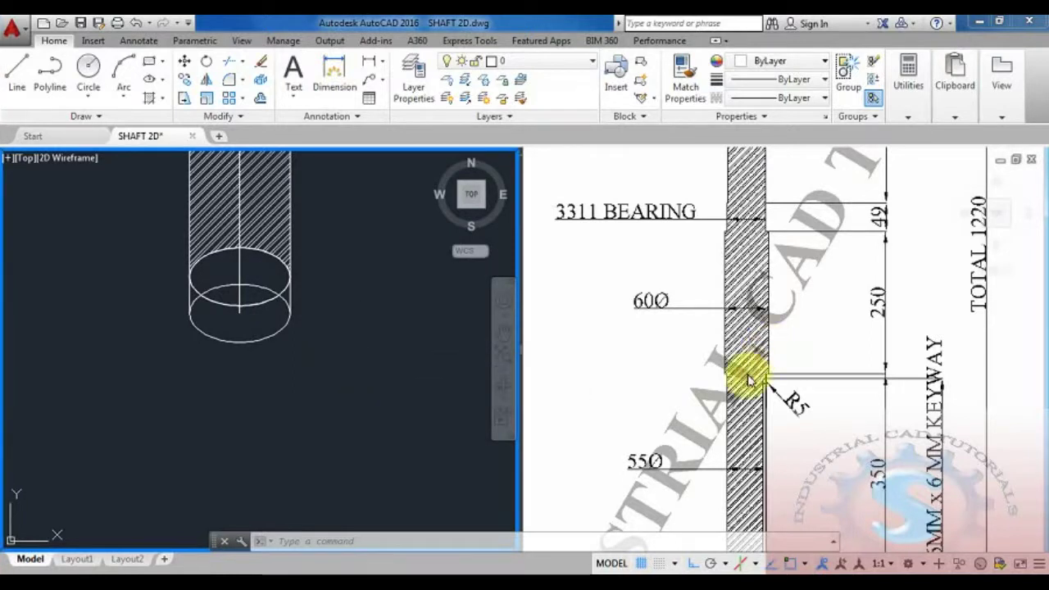
pyautogui.click(317, 338)
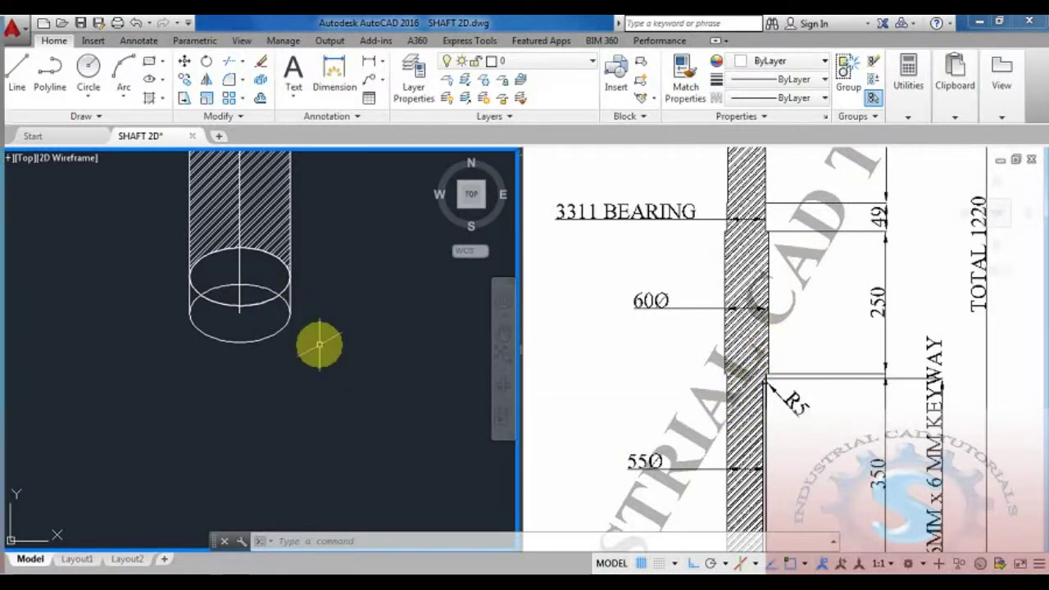
pyautogui.scroll(-3, 319, 344)
pyautogui.scroll(2, 325, 304)
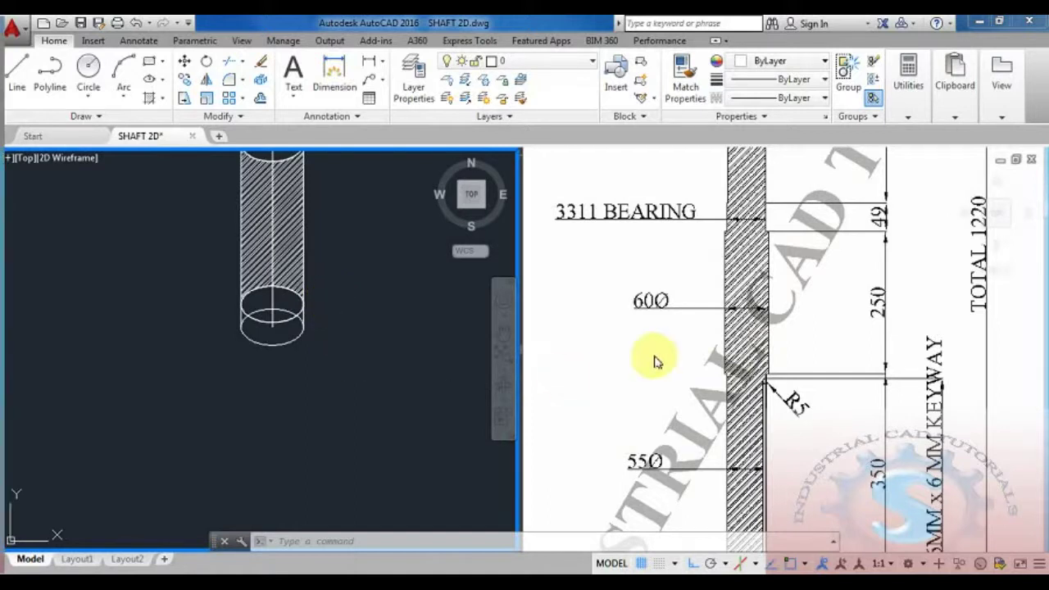
pyautogui.click(756, 351)
pyautogui.scroll(3, 750, 340)
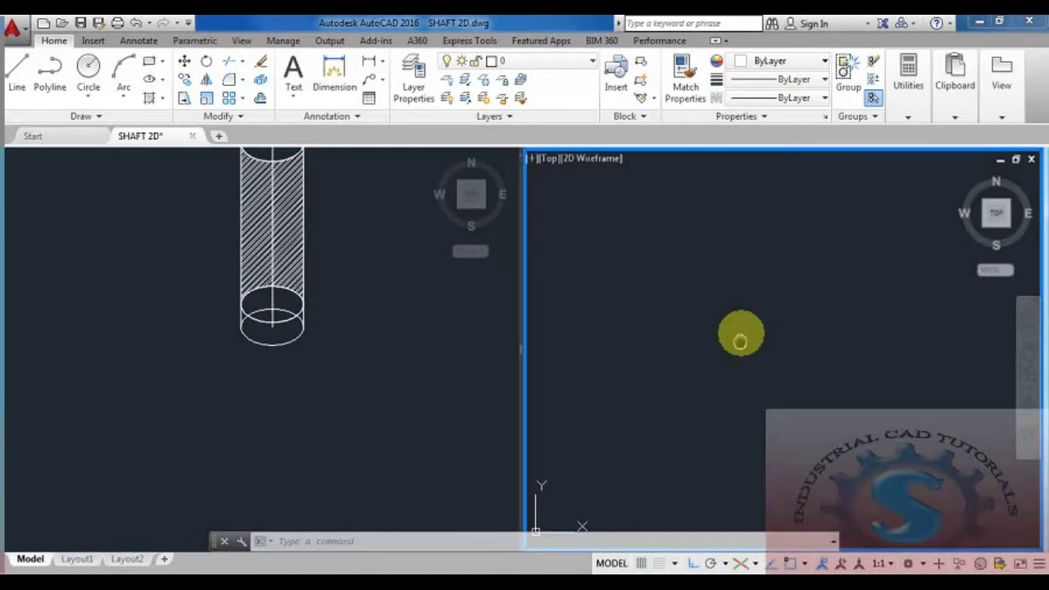
pyautogui.scroll(-5, 740, 332)
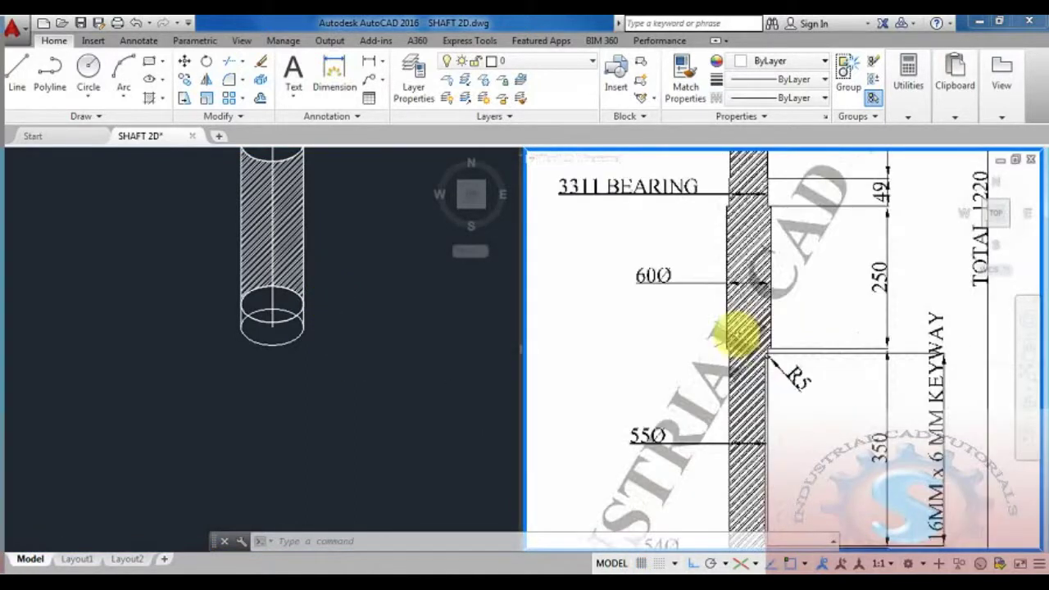
pyautogui.scroll(2, 727, 381)
pyautogui.scroll(2, 728, 384)
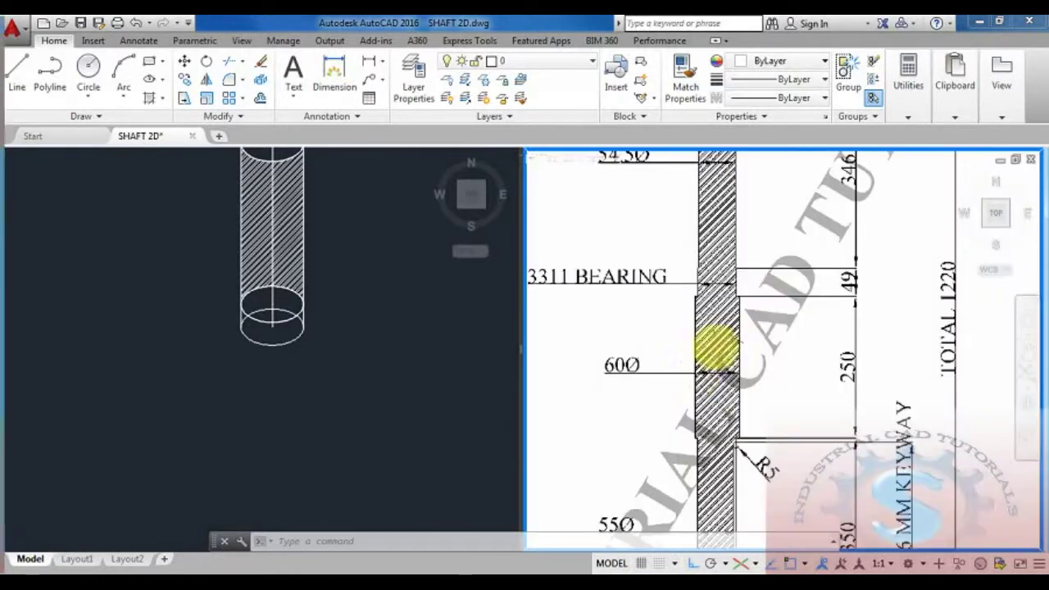
pyautogui.press('Escape')
pyautogui.press('Escape')
pyautogui.press('Escape')
pyautogui.click(311, 410)
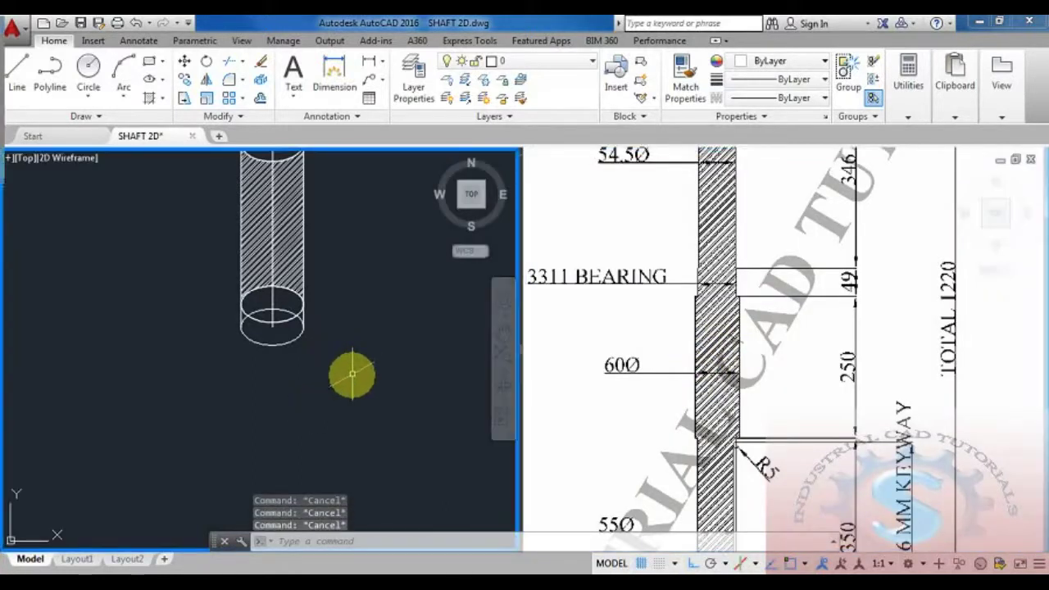
# - Draw a radius 60 isocircle in the top isoplane, centred on the lower end of the shaft's centre line
pyautogui.write('ELLIPS')
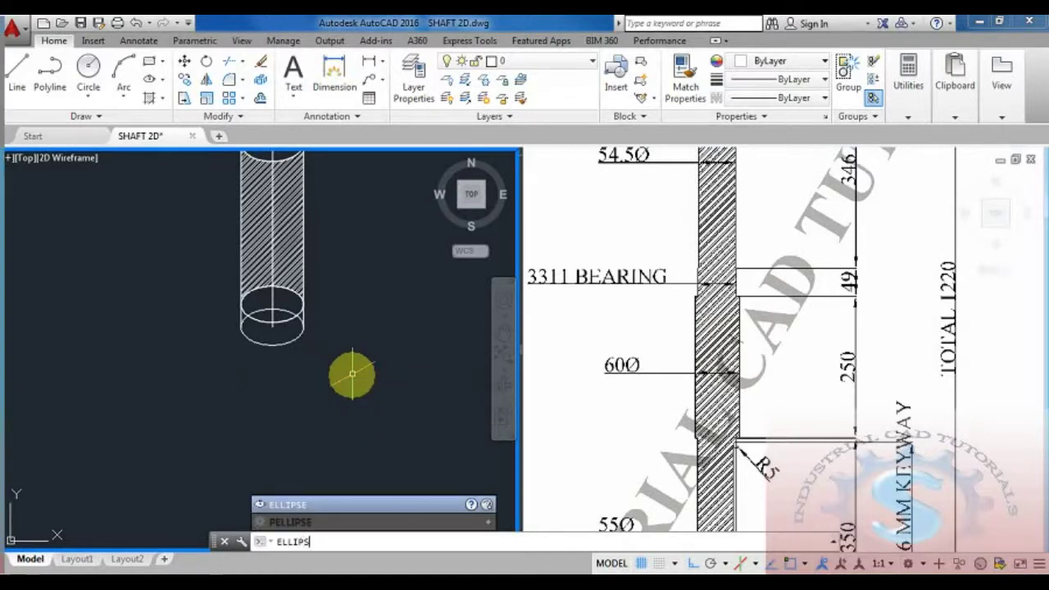
pyautogui.press('Return')
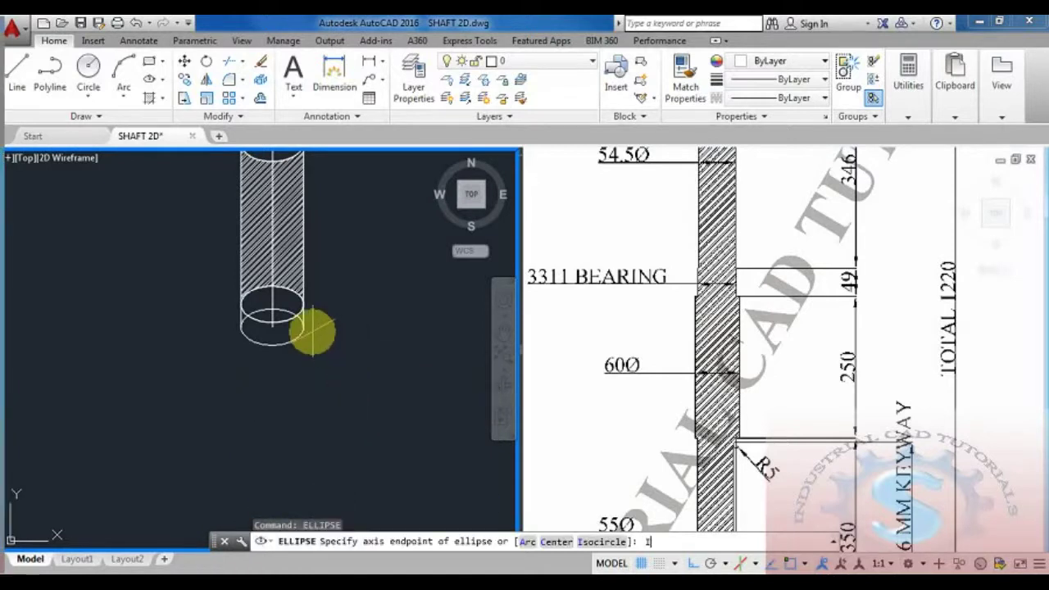
pyautogui.write('I')
pyautogui.press('Return')
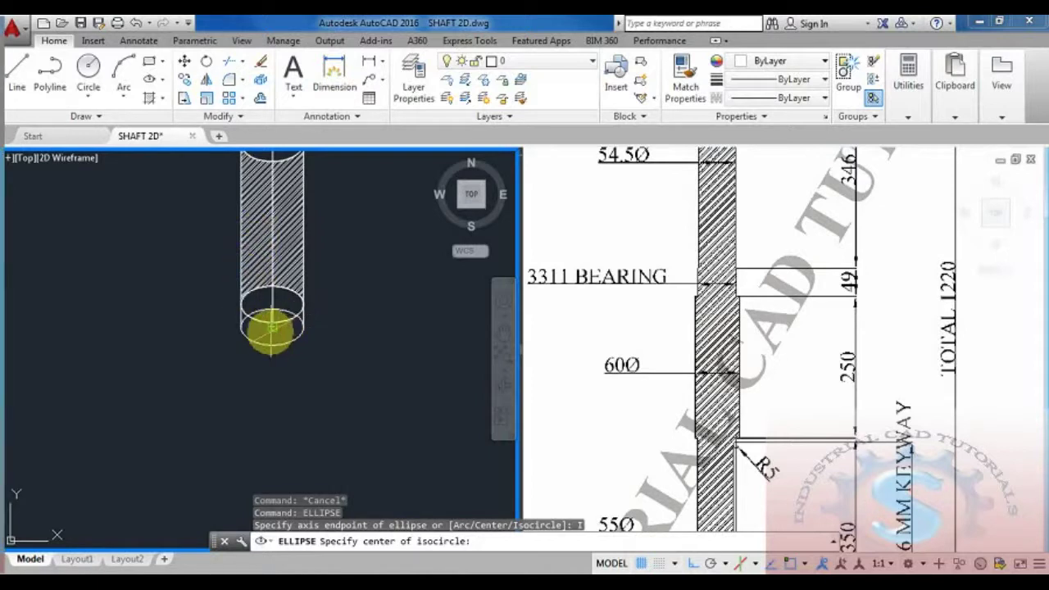
pyautogui.click(272, 329)
pyautogui.press('F5')
pyautogui.press('F5')
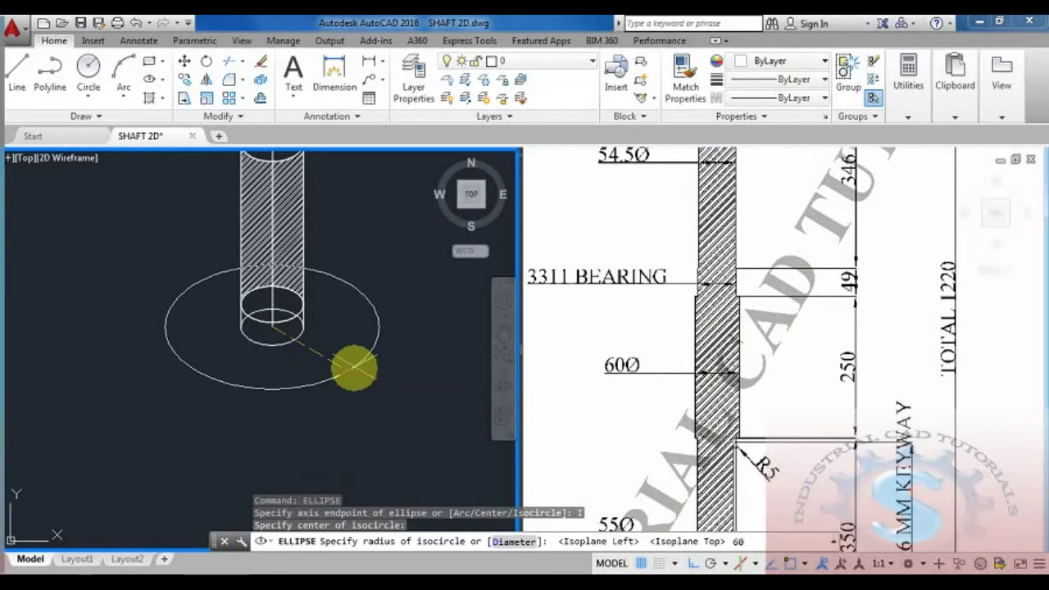
pyautogui.press('Return')
# - Draw a vertical line 250 units long downward from the centre of the radius 60 isocircle
pyautogui.scroll(3, 328, 311)
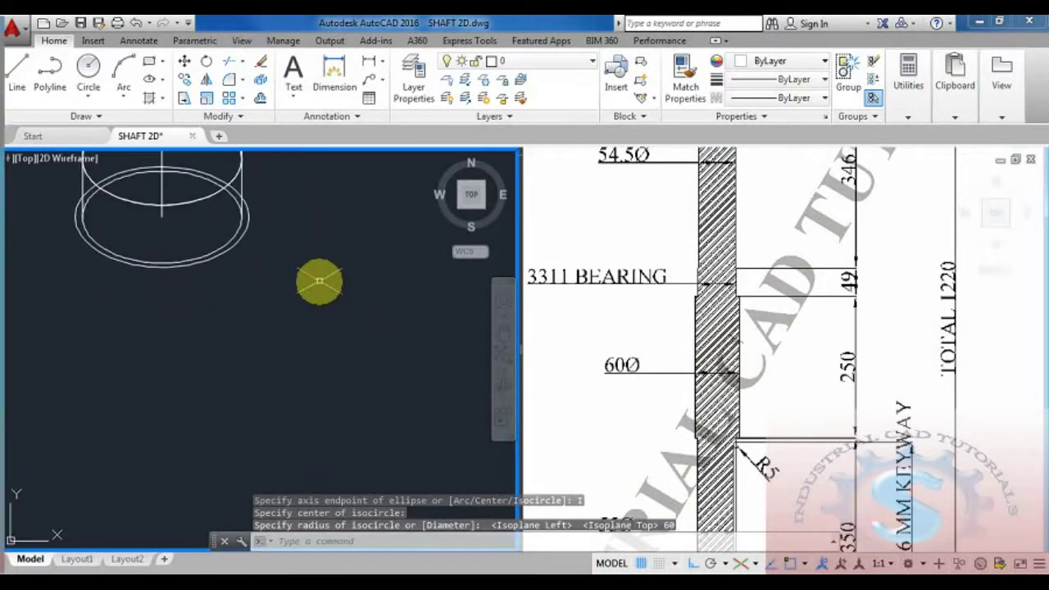
pyautogui.write('l')
pyautogui.press('Return')
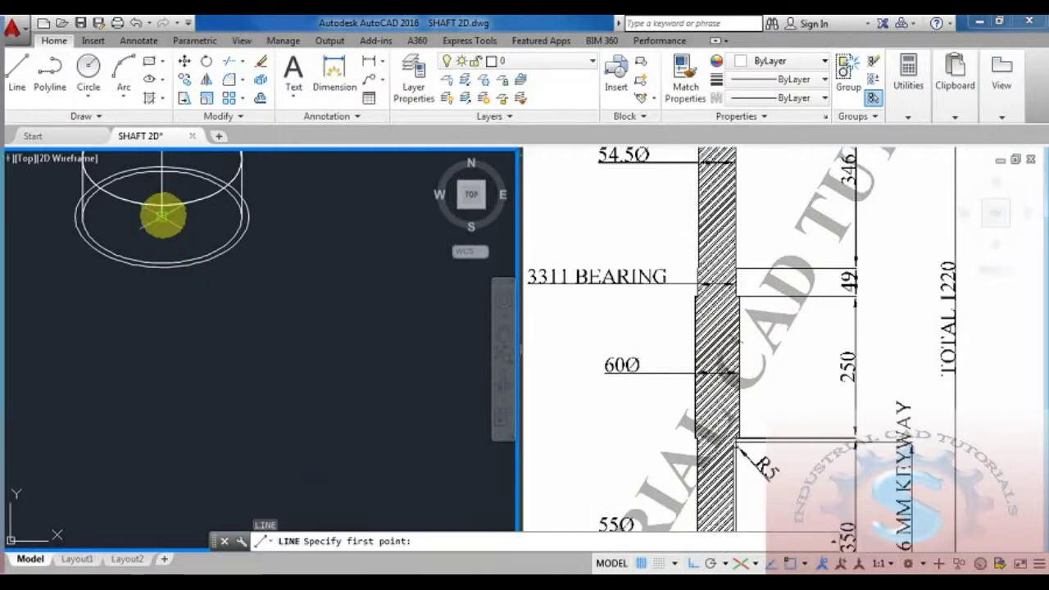
pyautogui.click(163, 216)
pyautogui.press('F5')
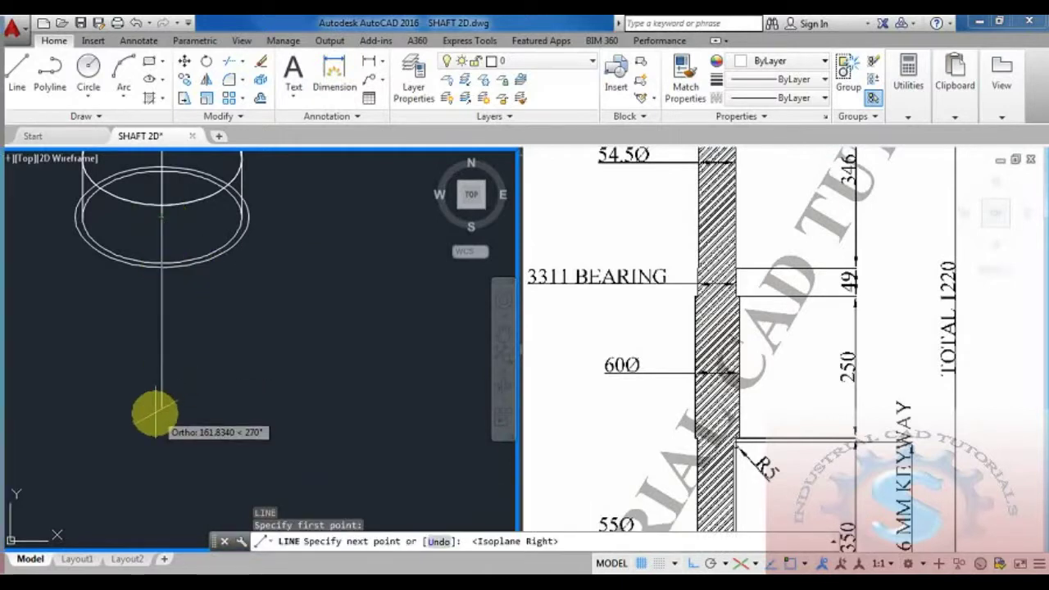
pyautogui.write('250')
pyautogui.press('Return')
pyautogui.press('Escape')
pyautogui.moveTo(228, 352); pyautogui.dragTo(245, 308, button='middle')
pyautogui.write('c')
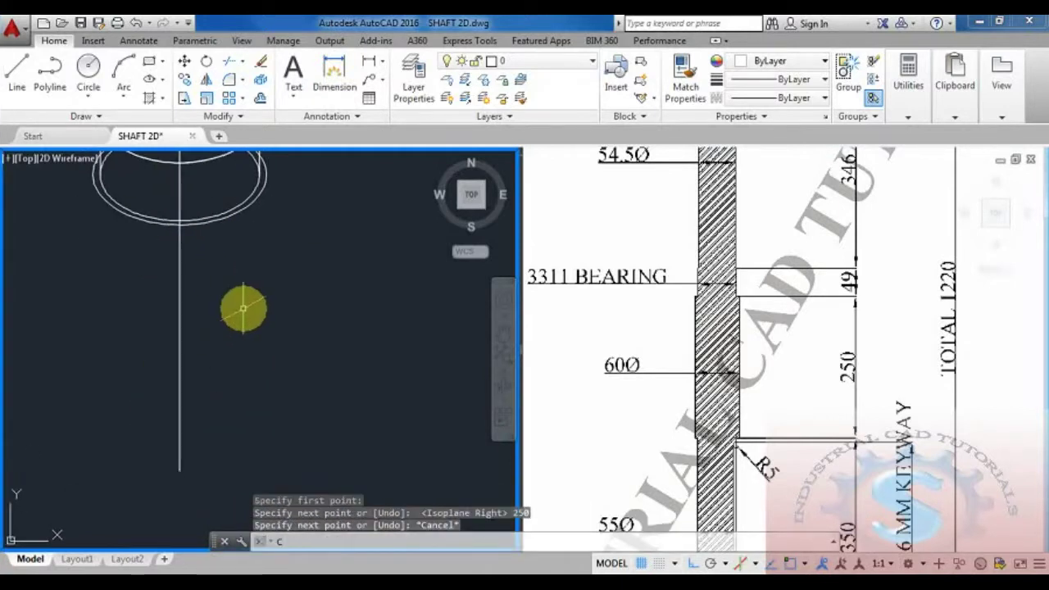
pyautogui.write('t o')
pyautogui.press('Return')
pyautogui.click(231, 218)
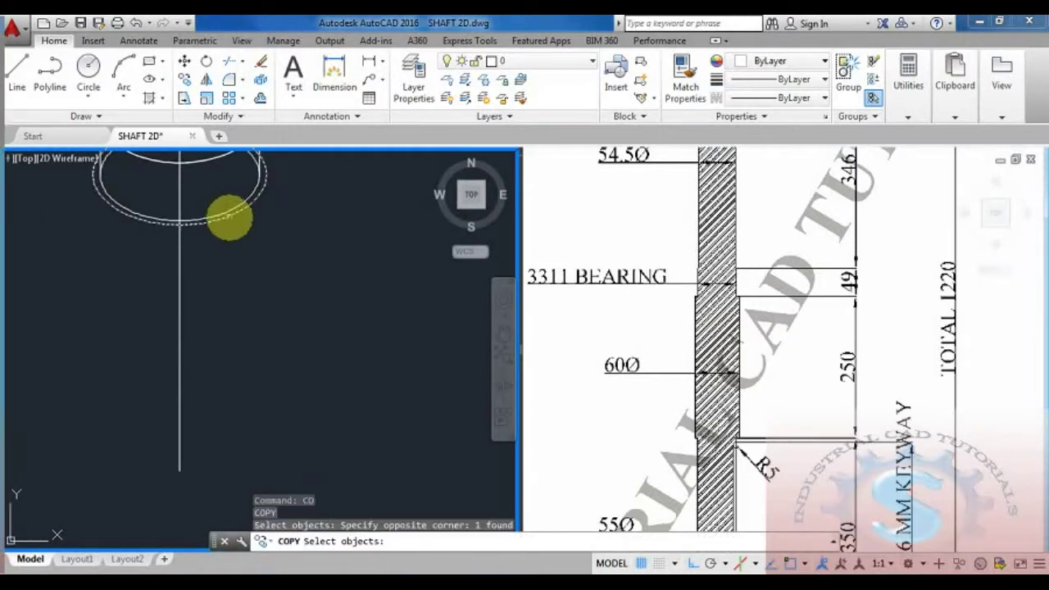
pyautogui.press('Escape')
pyautogui.press('Escape')
pyautogui.press('Escape')
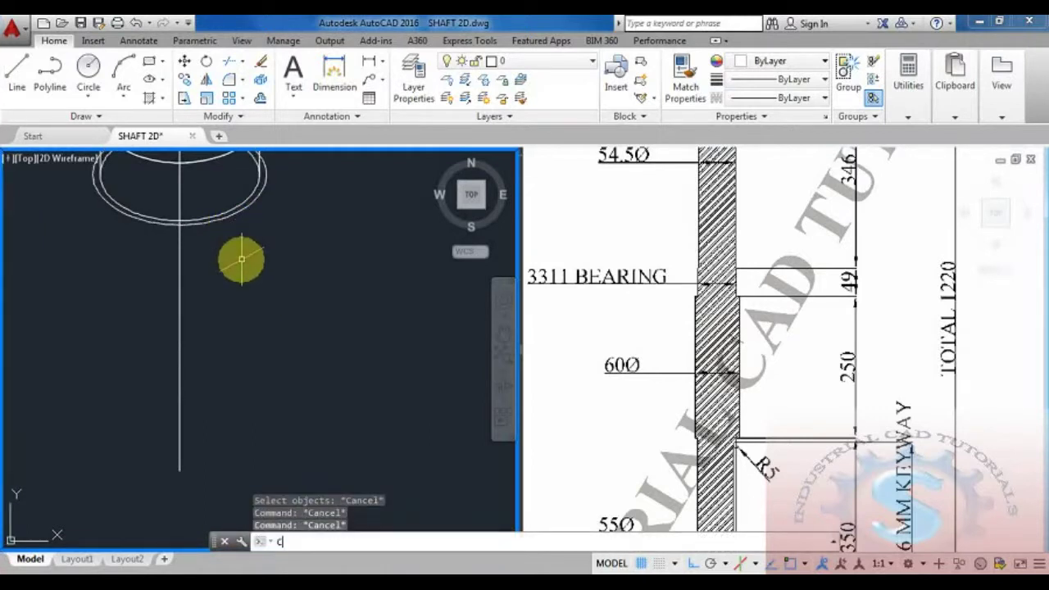
# - Copy the radius 60 isocircle from its centre to the lower end of the 250-unit centre line
pyautogui.press('Return')
pyautogui.click(240, 212)
pyautogui.press('Return')
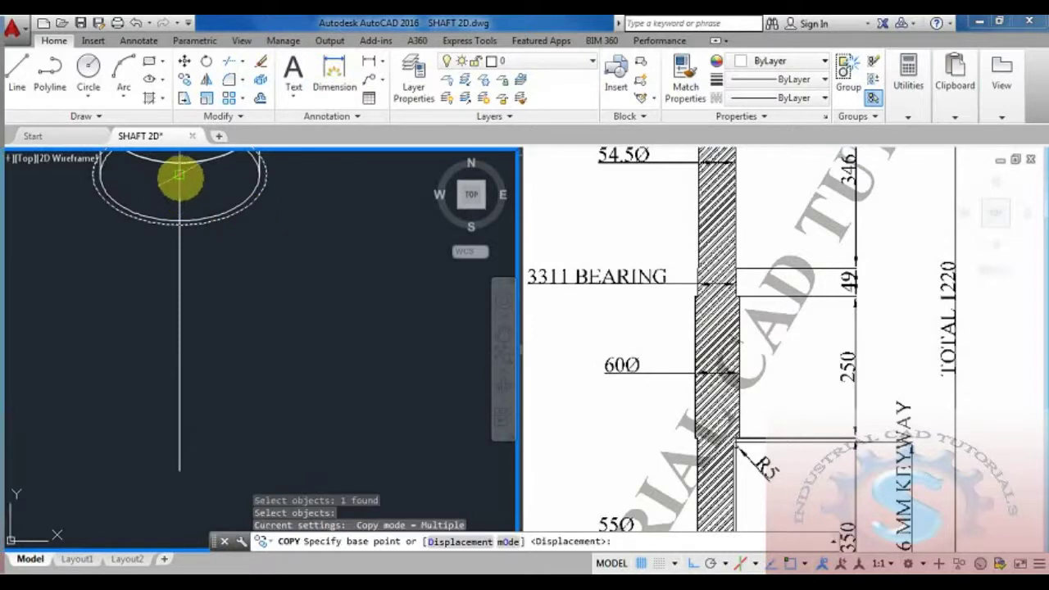
pyautogui.click(180, 175)
pyautogui.click(180, 457)
pyautogui.scroll(-2, 307, 365)
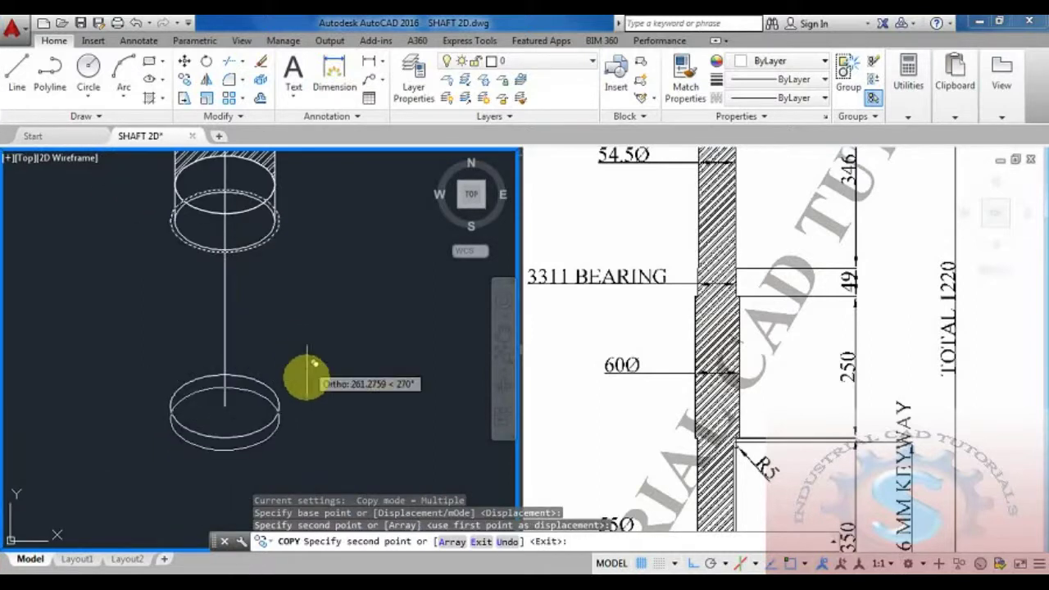
pyautogui.press('Escape')
# - Draw the right edge line between the quadrants of the two radius 60 isocircles
pyautogui.write('l')
pyautogui.press('Return')
pyautogui.click(279, 220)
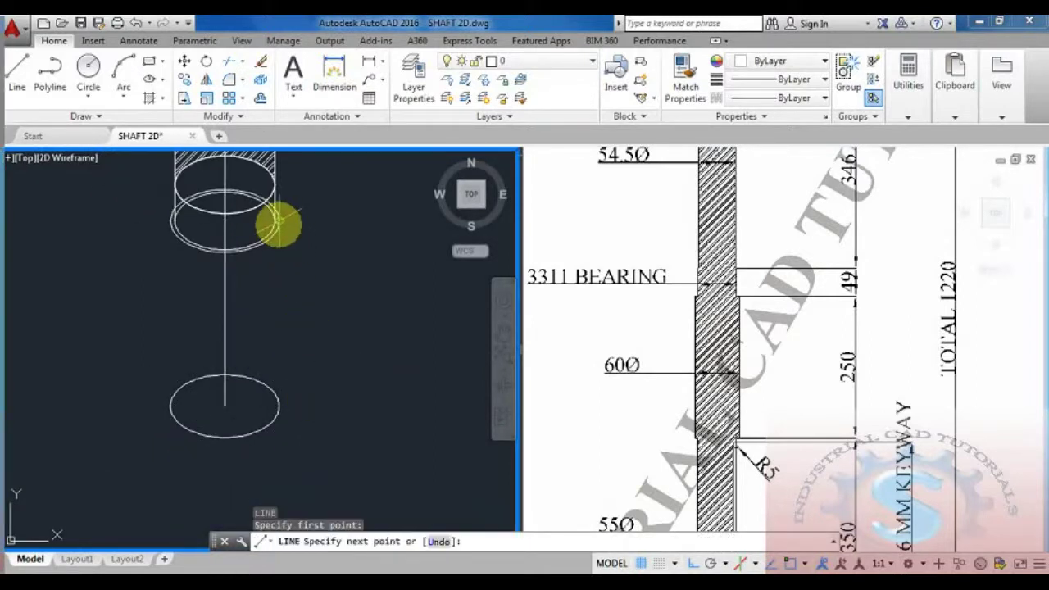
pyautogui.click(279, 405)
pyautogui.press('Escape')
# - Mirror the right edge line of the 250-unit section about the centre line, keeping the original
pyautogui.write('mi')
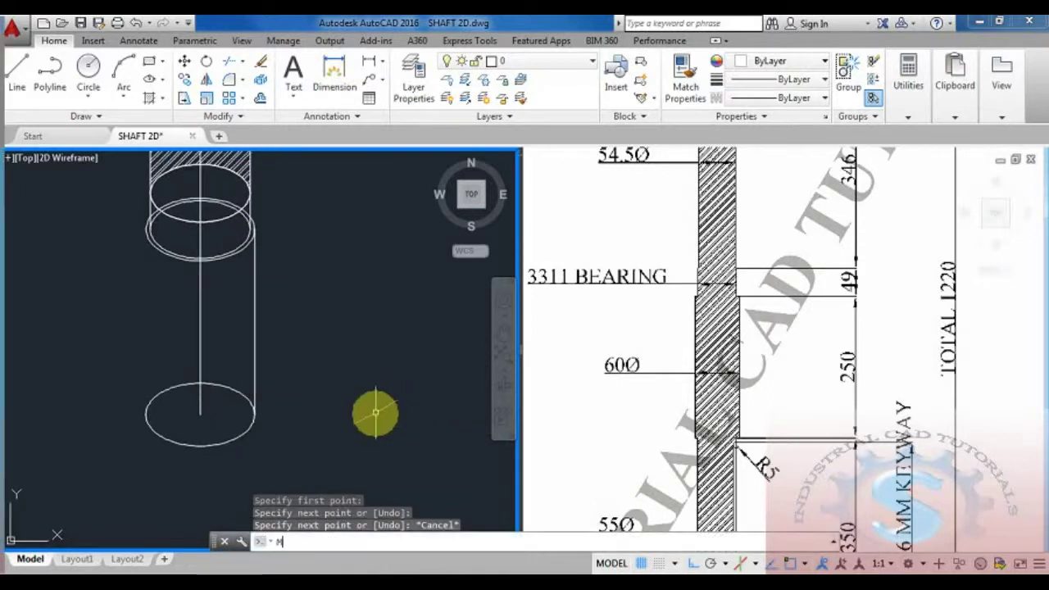
pyautogui.press('Return')
pyautogui.click(323, 335)
pyautogui.click(243, 279)
pyautogui.press('Return')
pyautogui.click(200, 279)
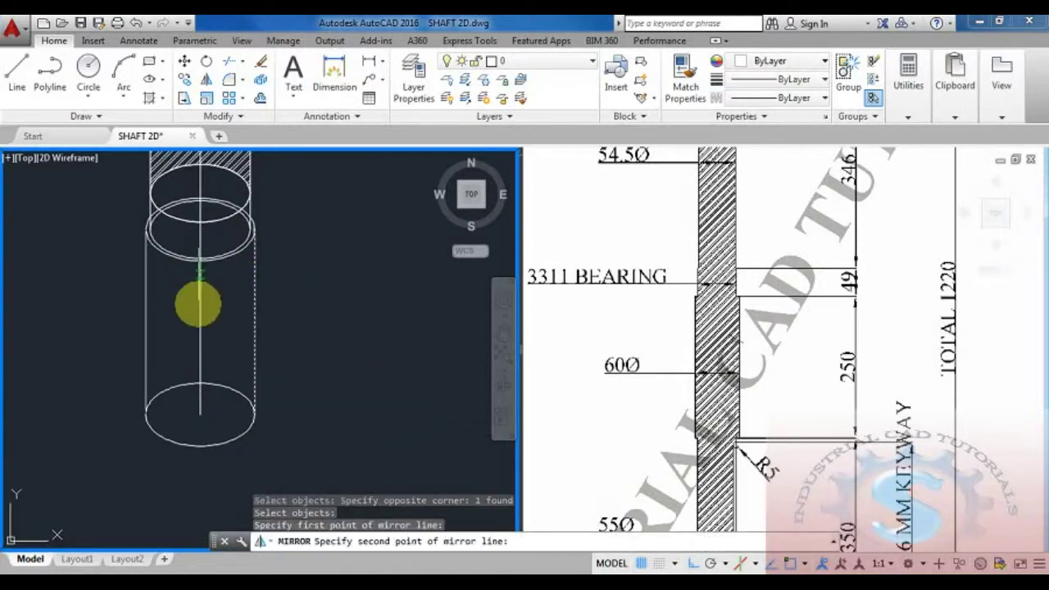
pyautogui.click(201, 413)
pyautogui.press('Return')
pyautogui.scroll(-3, 291, 369)
pyautogui.scroll(1, 286, 368)
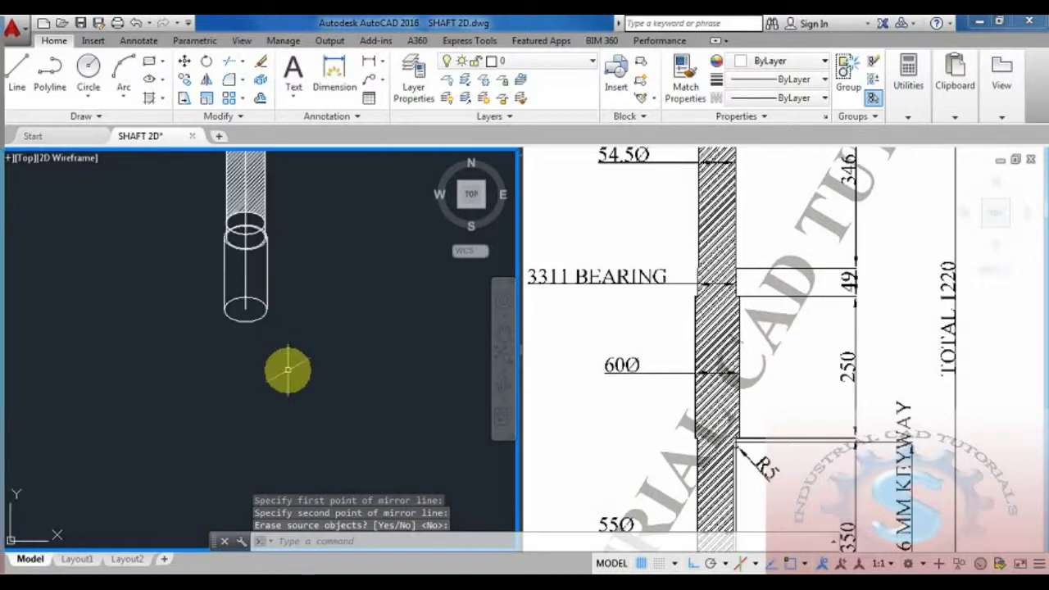
# - Examine the 55 diameter, 350 long keyway section and the 54 diameter, 50 long end in the 2D drawing
pyautogui.click(769, 361)
pyautogui.moveTo(743, 451); pyautogui.dragTo(733, 394, button='middle')
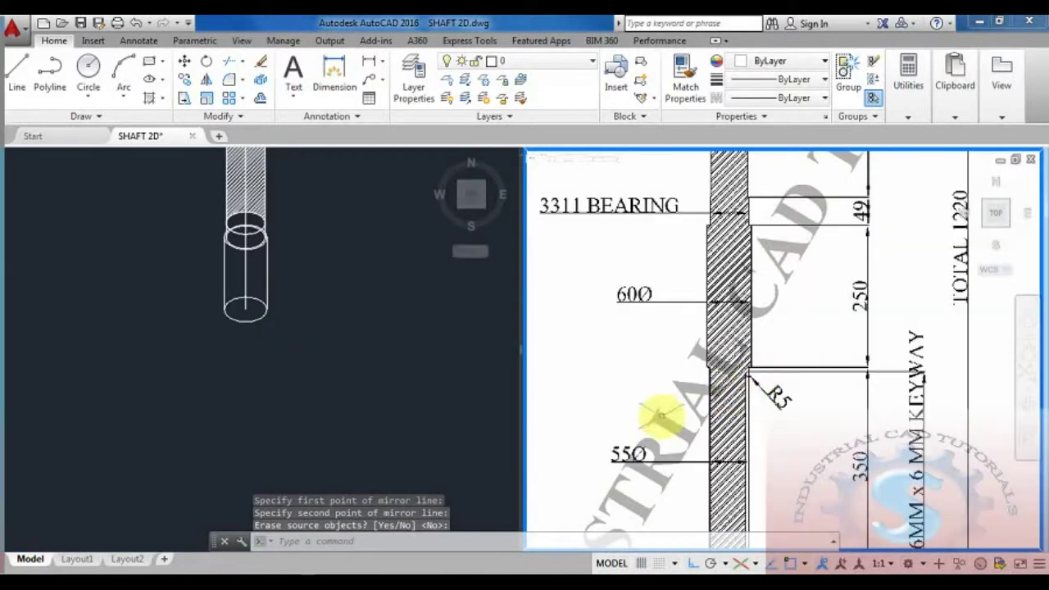
pyautogui.scroll(1, 748, 406)
pyautogui.scroll(-2, 747, 404)
pyautogui.click(296, 340)
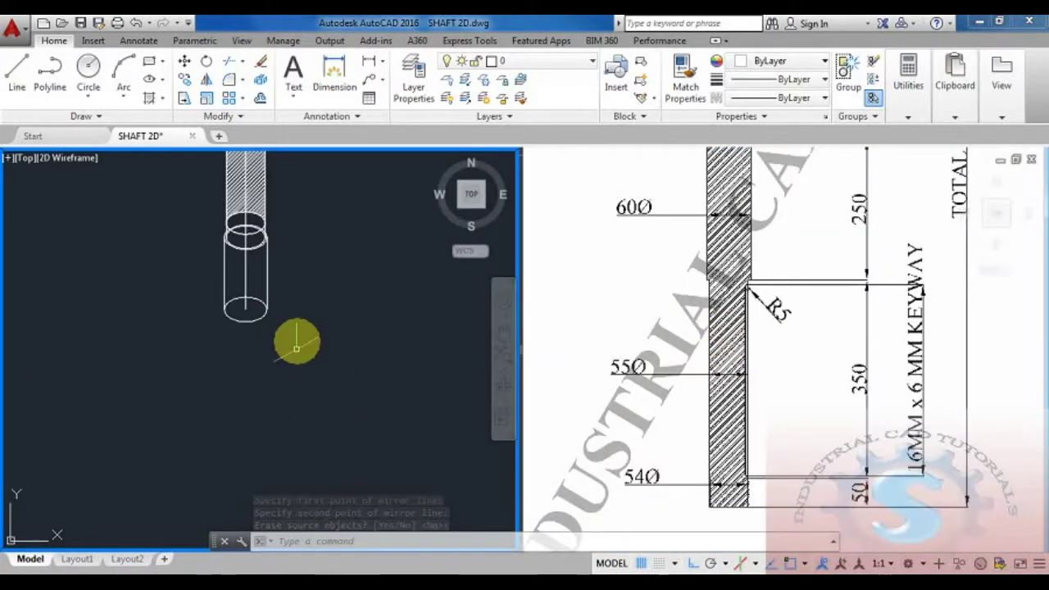
pyautogui.press('Escape')
pyautogui.scroll(2, 302, 363)
pyautogui.write('c')
pyautogui.press('Escape')
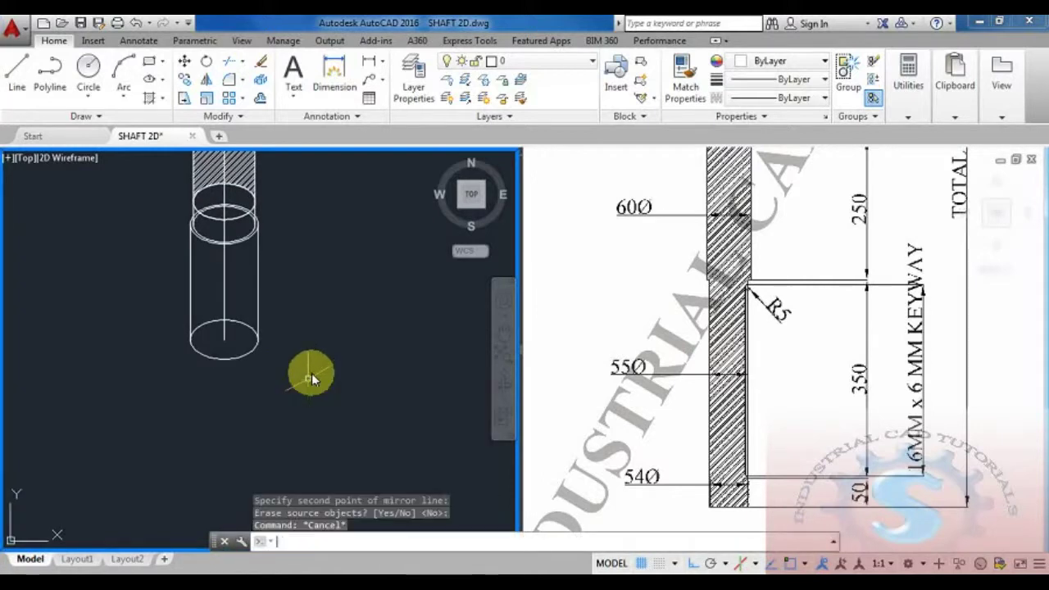
# - Draw a radius 55 isocircle on the top isoplane, centred on the lower end of the 250-unit centre line
pyautogui.write('LINE')
pyautogui.press('BackSpace')
pyautogui.press('BackSpace')
pyautogui.press('BackSpace')
pyautogui.press('BackSpace')
pyautogui.write('ELLIPSE')
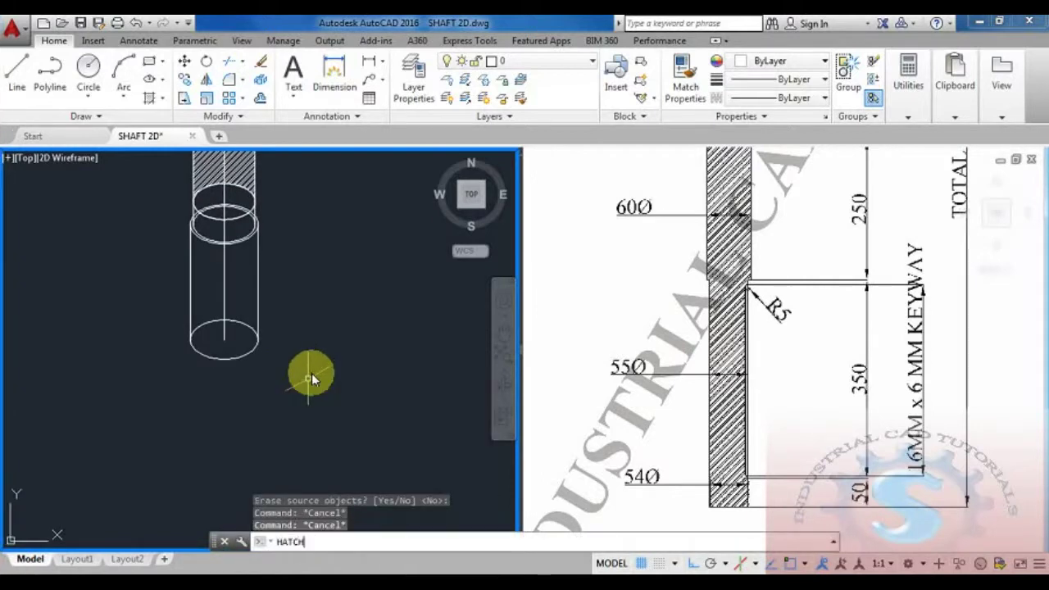
pyautogui.press('Return')
pyautogui.write('I')
pyautogui.press('Return')
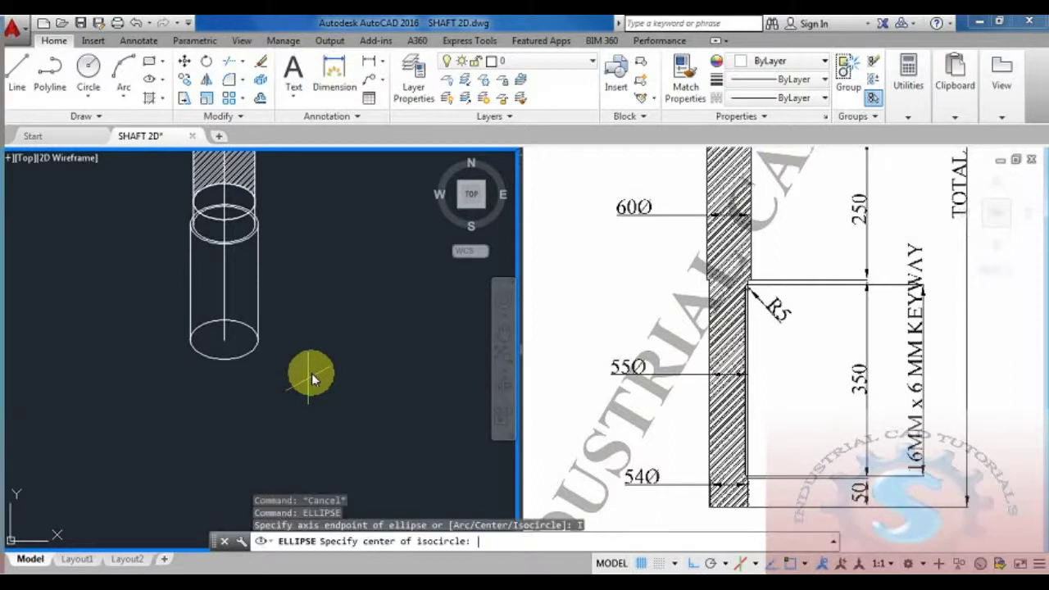
pyautogui.click(224, 338)
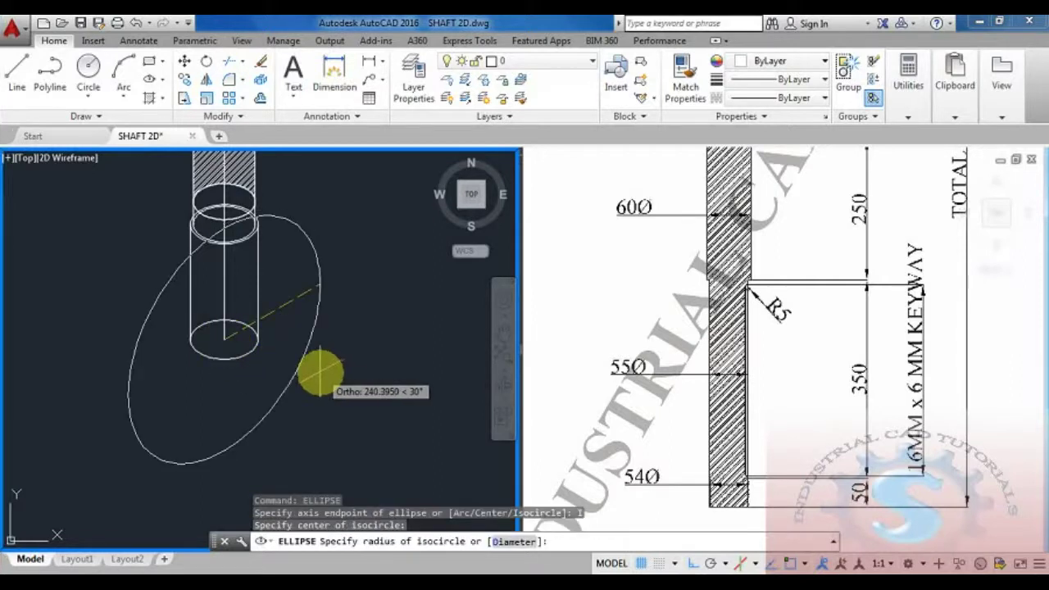
pyautogui.press('F5')
pyautogui.press('F5')
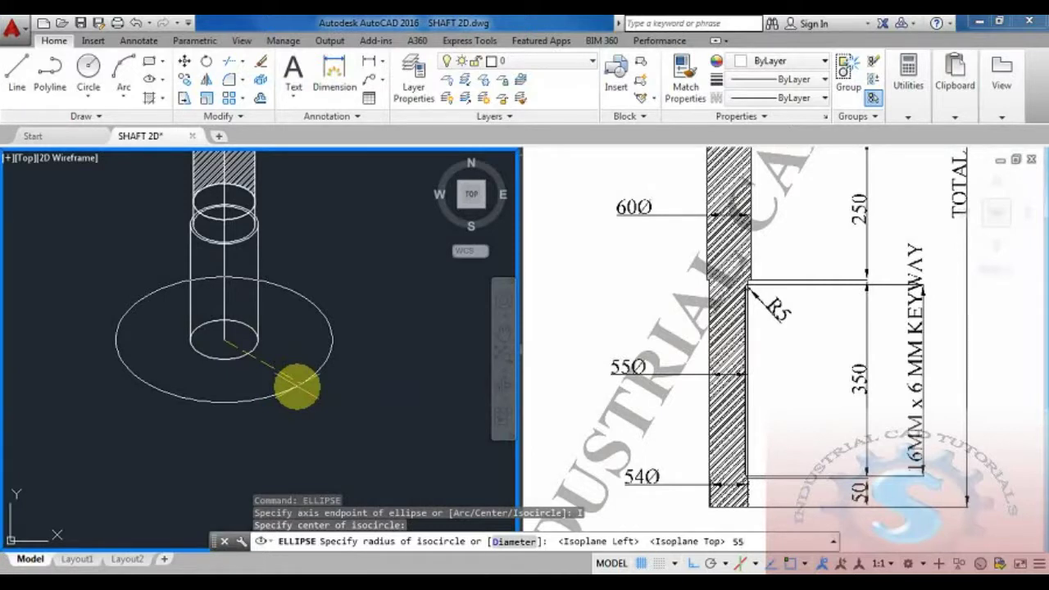
pyautogui.press('Return')
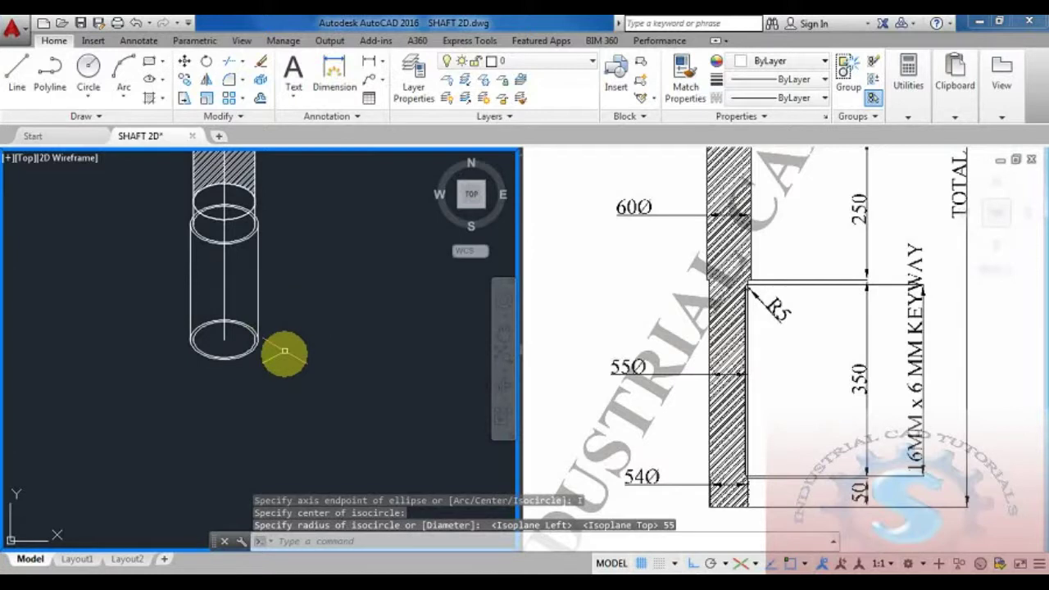
pyautogui.scroll(2, 279, 359)
pyautogui.press('Escape')
pyautogui.press('Escape')
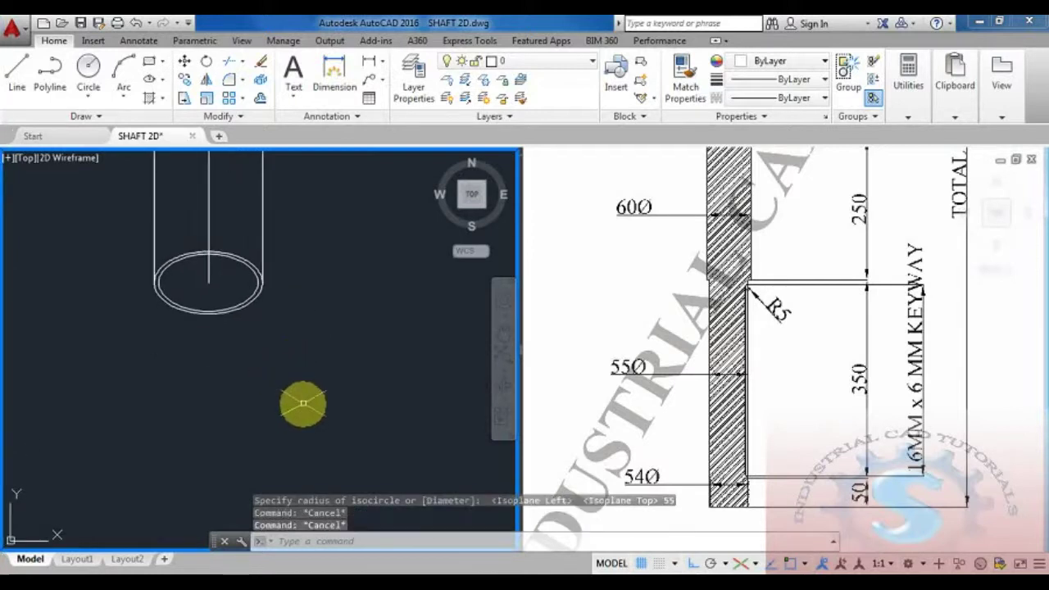
# - Draw a 350-unit vertical centre line straight down from the centre of the radius 55 isocircle
pyautogui.write('l')
pyautogui.press('Return')
pyautogui.click(209, 281)
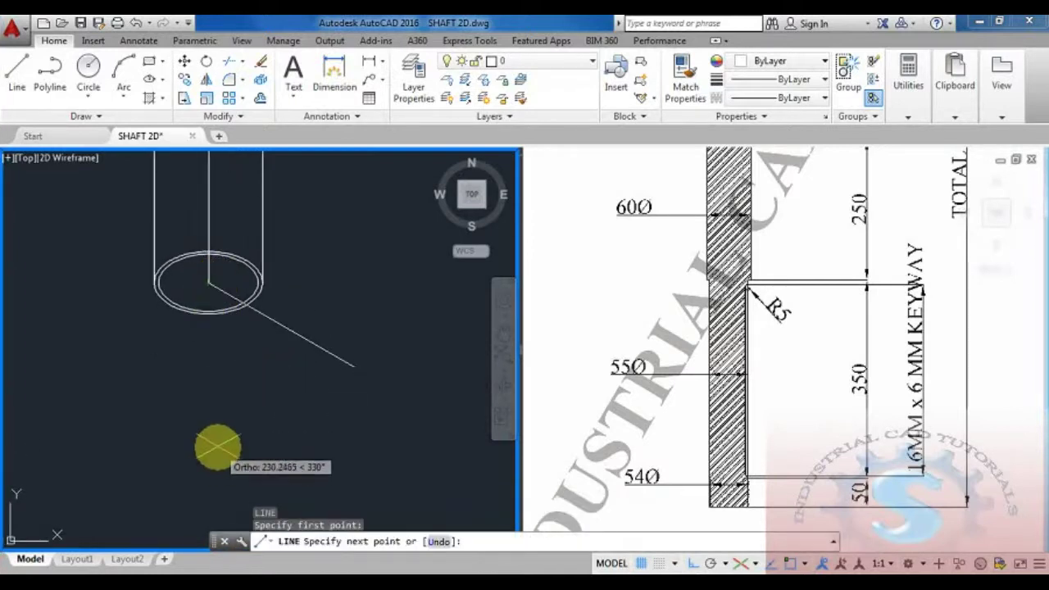
pyautogui.moveTo(219, 486); pyautogui.dragTo(219, 441, button='middle')
pyautogui.write('350')
pyautogui.press('Return')
pyautogui.scroll(-2, 257, 375)
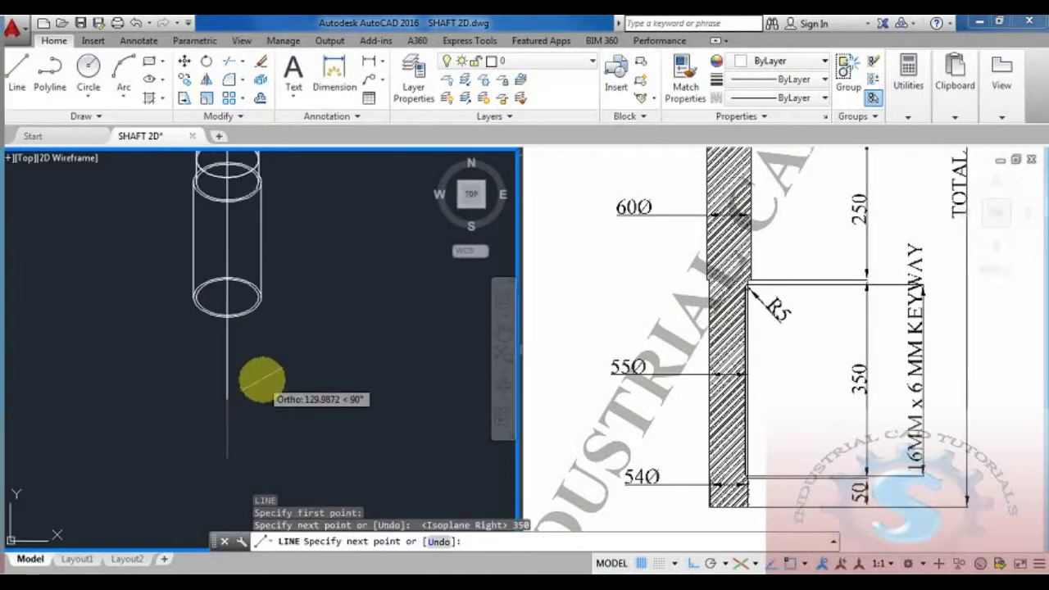
pyautogui.press('Escape')
# - Copy the radius 55 isocircle from its centre to the lower end of the 350-unit centre line
pyautogui.scroll(4, 254, 274)
pyautogui.write('co')
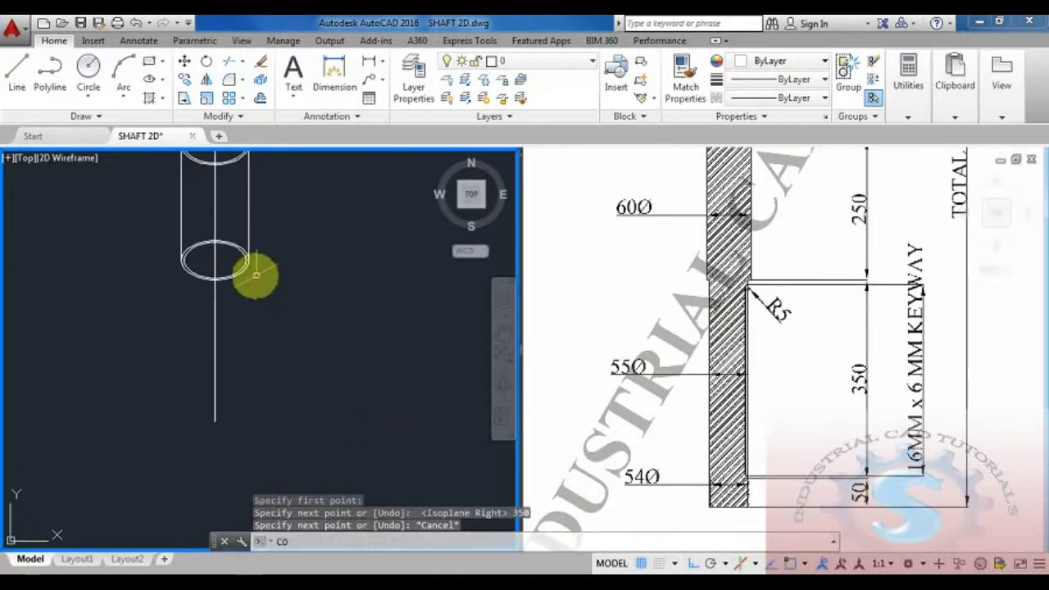
pyautogui.press('Return')
pyautogui.click(251, 267)
pyautogui.press('Return')
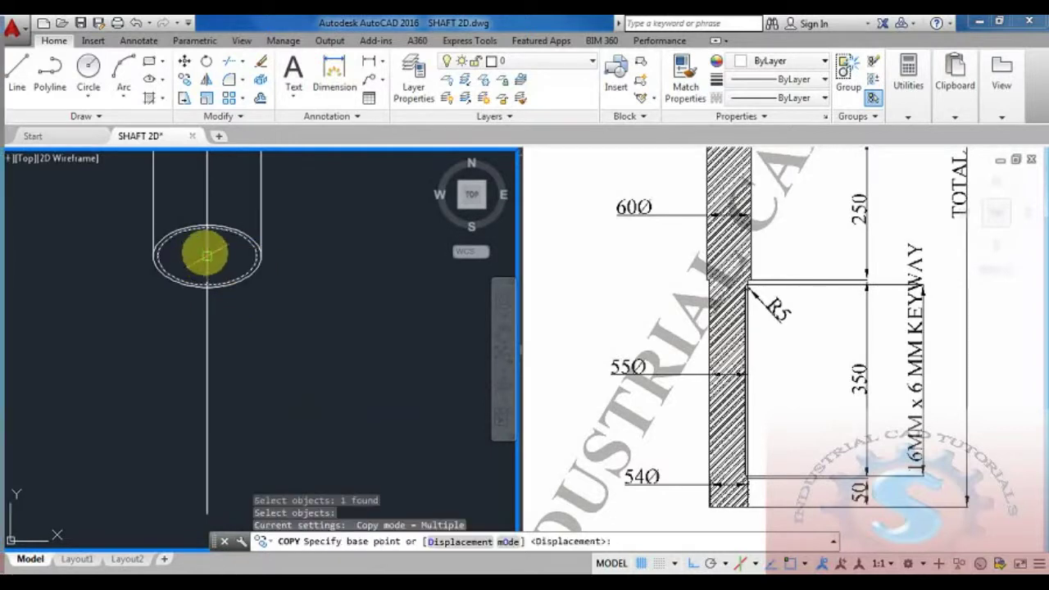
pyautogui.click(207, 256)
pyautogui.moveTo(215, 430); pyautogui.dragTo(221, 321, button='middle')
pyautogui.click(217, 402)
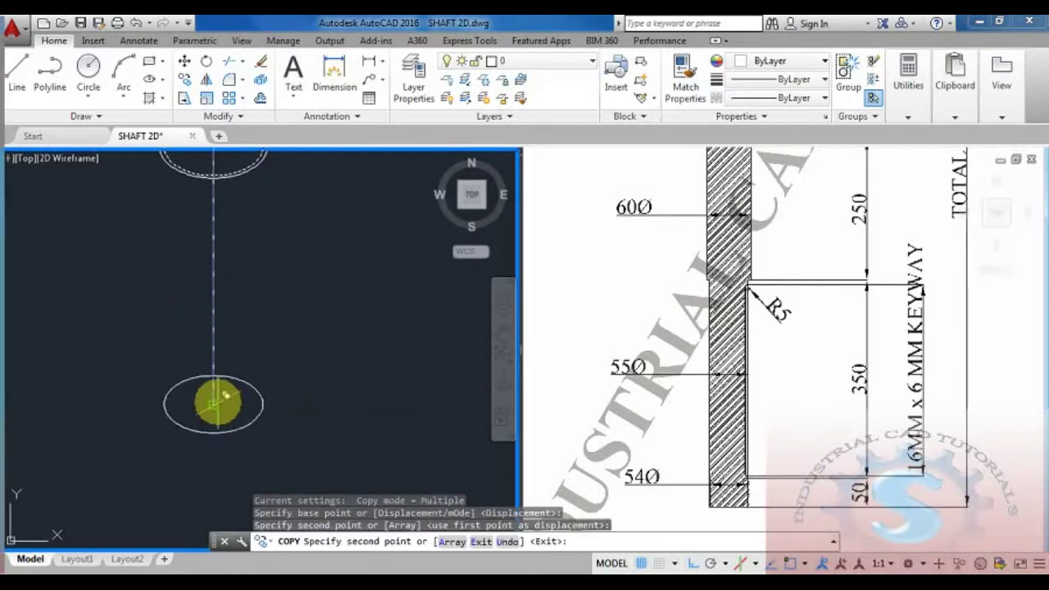
pyautogui.press('Escape')
# - Draw the right edge line between the quadrants of the two radius 55 isocircles
pyautogui.scroll(-3, 246, 426)
pyautogui.write('l')
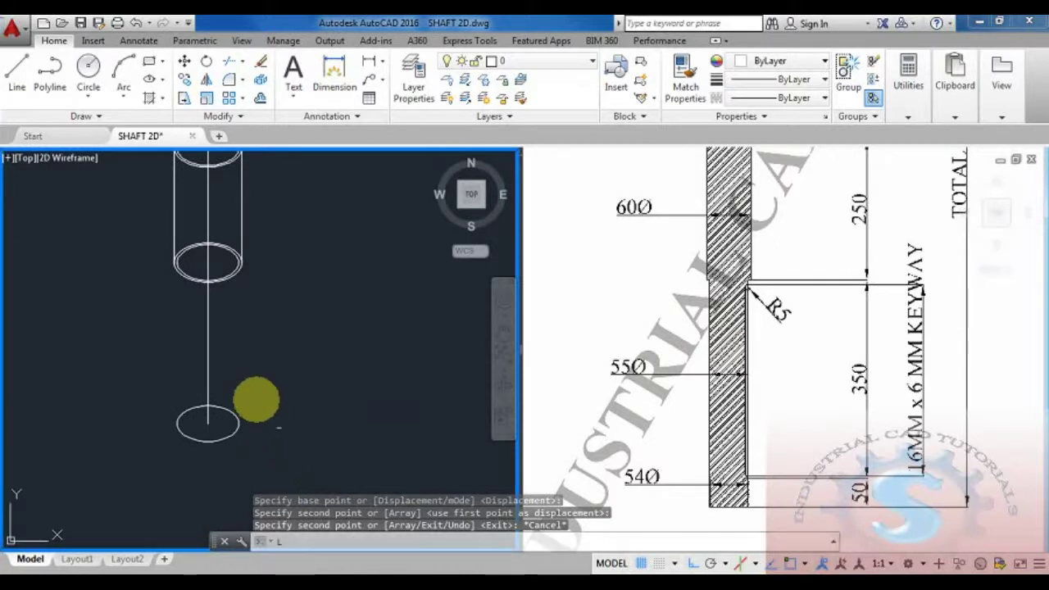
pyautogui.press('Return')
pyautogui.press('Escape')
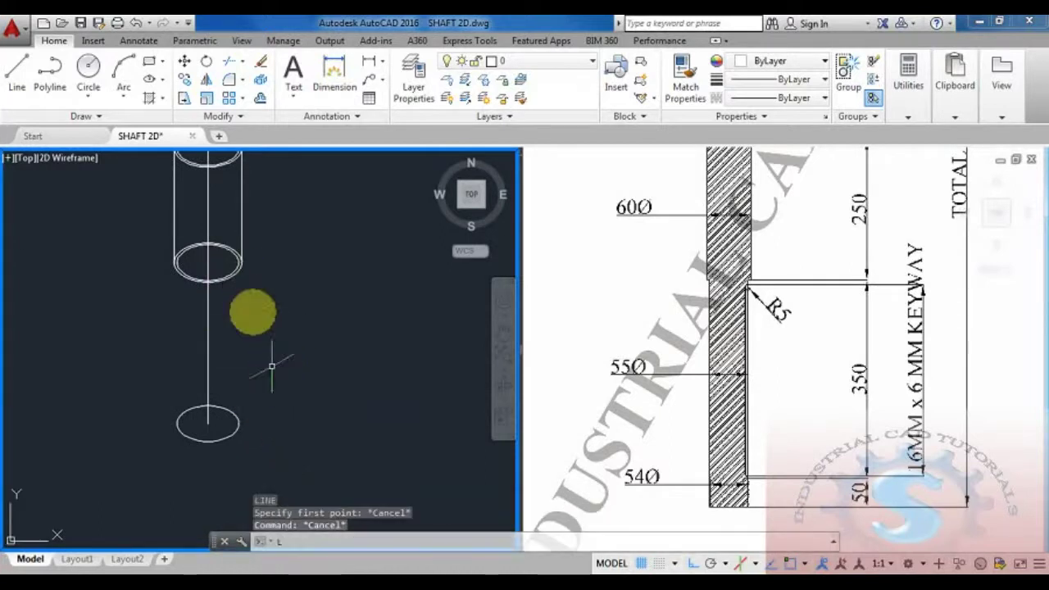
pyautogui.write('l')
pyautogui.press('Return')
pyautogui.scroll(3, 238, 260)
pyautogui.click(255, 250)
pyautogui.moveTo(246, 453); pyautogui.dragTo(220, 279, button='middle')
pyautogui.click(230, 481)
pyautogui.press('Escape')
# - Draw the left edge line between the left quadrants of the two radius 55 isocircles
pyautogui.scroll(-3, 295, 412)
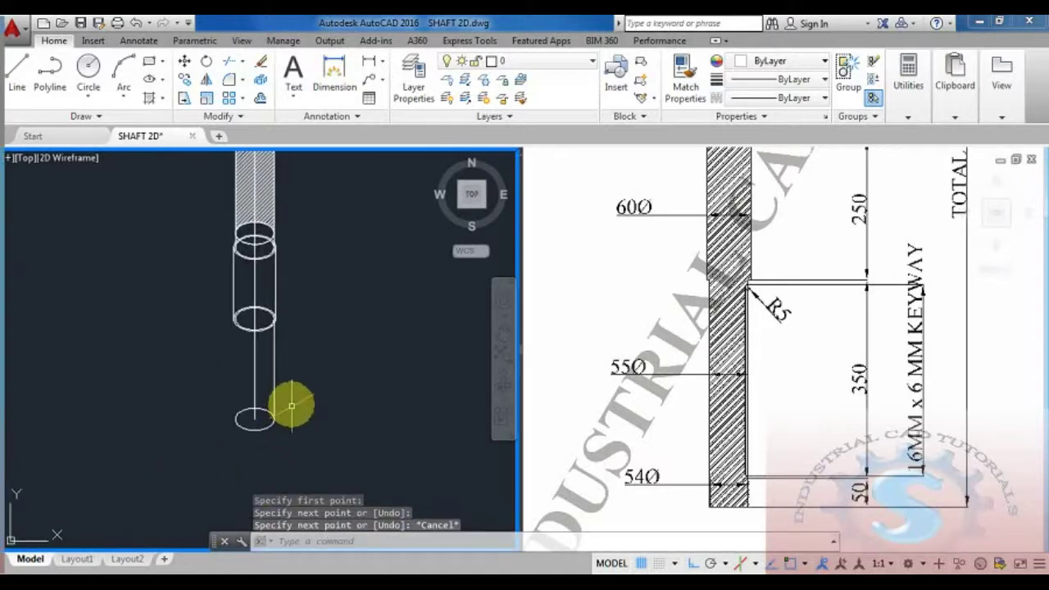
pyautogui.press('Return')
pyautogui.scroll(4, 225, 283)
pyautogui.click(263, 402)
pyautogui.scroll(-2, 278, 512)
pyautogui.moveTo(252, 464); pyautogui.dragTo(155, 188, button='middle')
pyautogui.scroll(4, 189, 352)
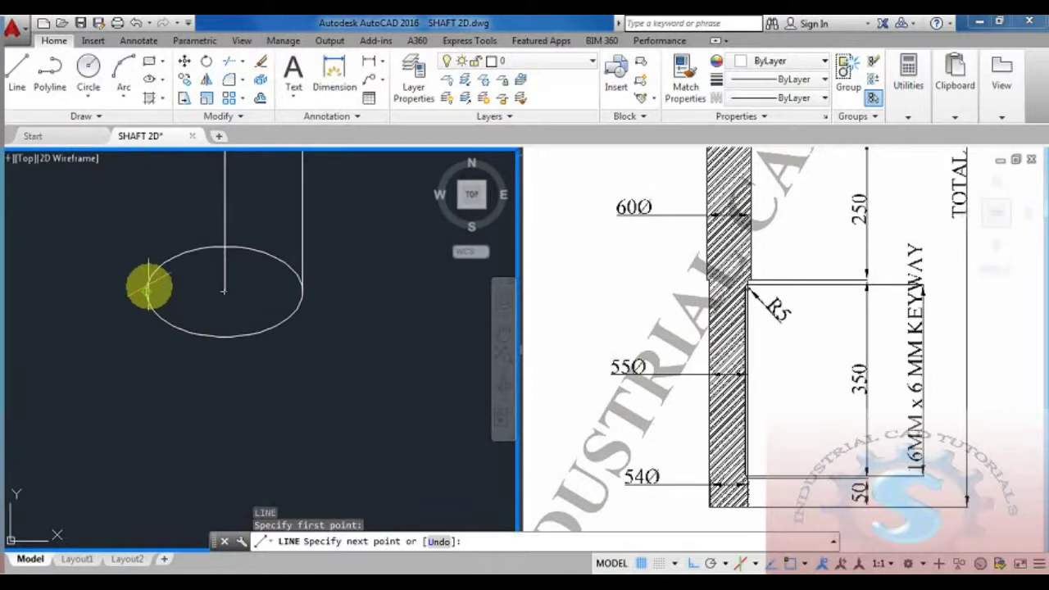
pyautogui.press('Escape')
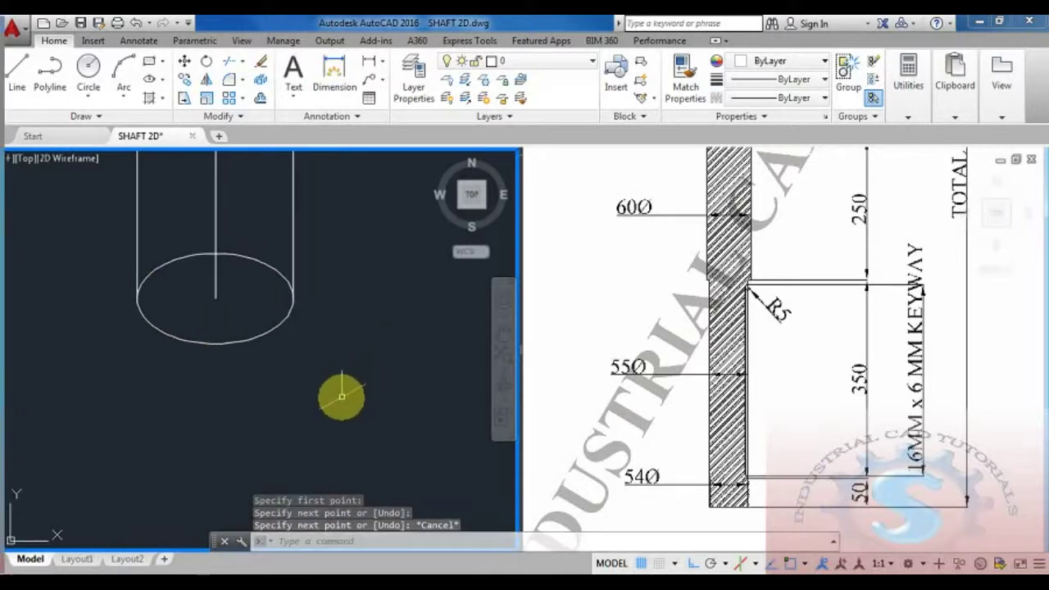
pyautogui.moveTo(342, 397); pyautogui.dragTo(339, 370, button='middle')
pyautogui.press('Escape')
pyautogui.press('Escape')
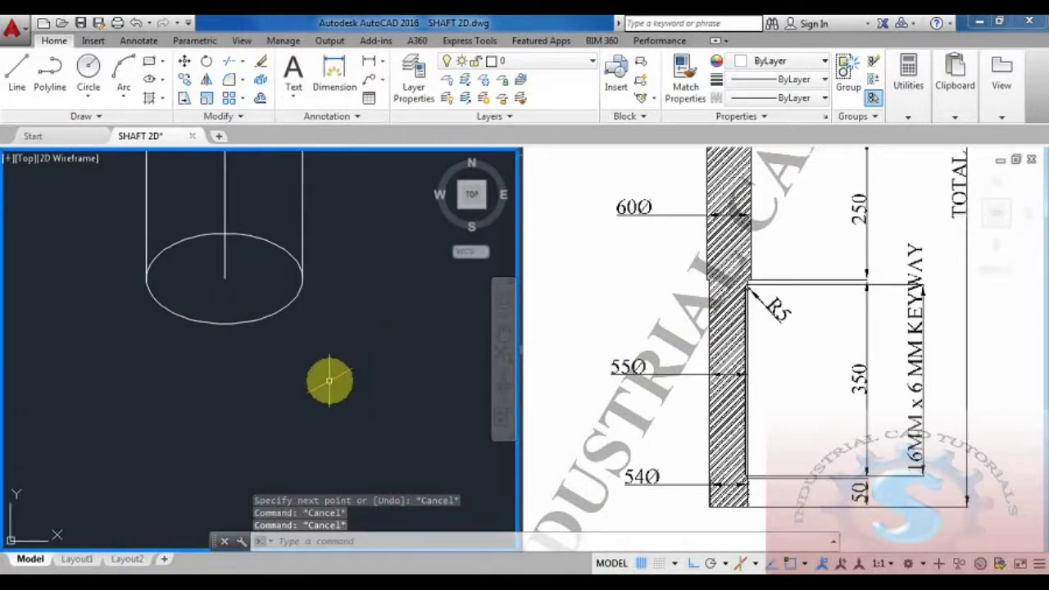
# - Draw a radius 543 isocircle on the top isoplane, centred on the lower end of the 350-unit centre line
pyautogui.write('LINE')
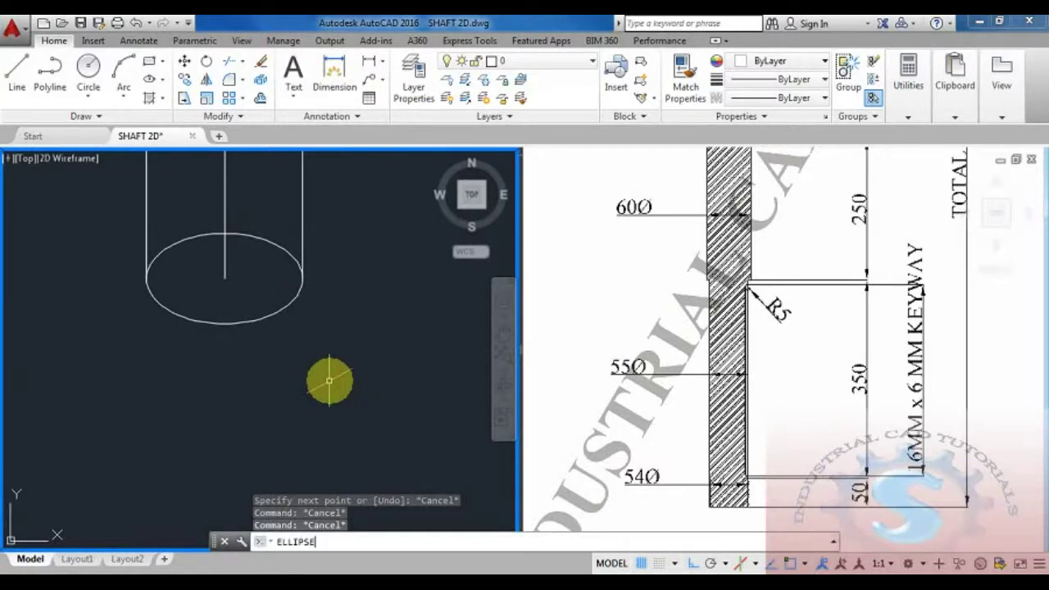
pyautogui.press('Return')
pyautogui.write('I')
pyautogui.press('Return')
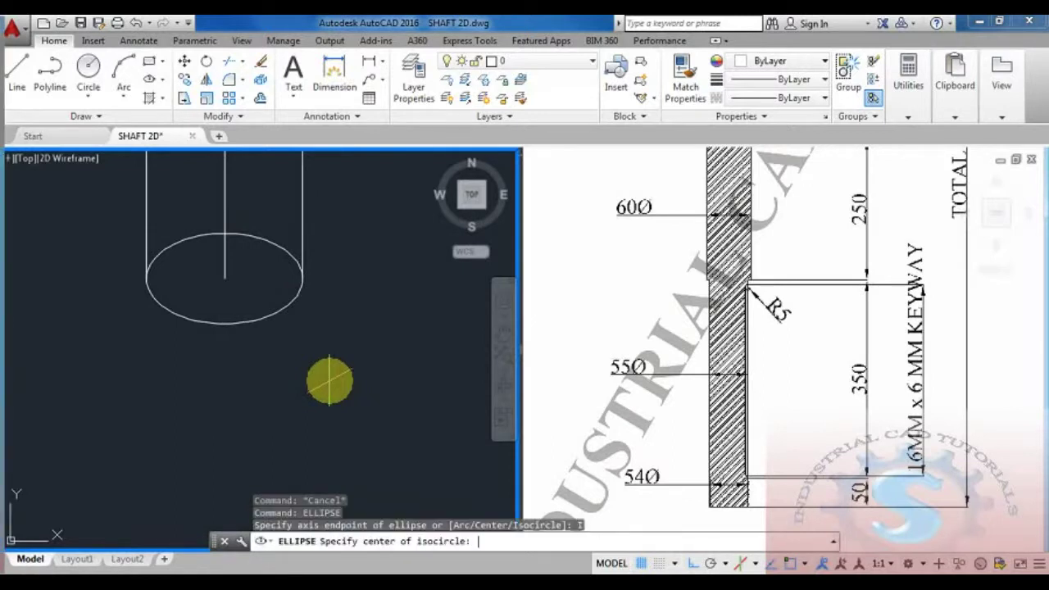
pyautogui.click(224, 276)
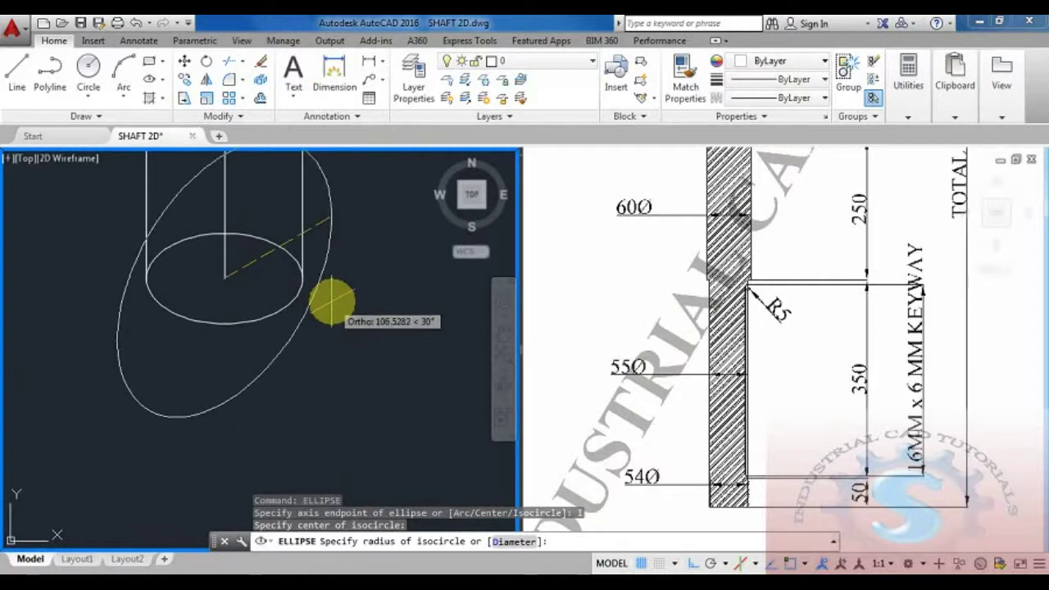
pyautogui.press('F5')
pyautogui.press('F5')
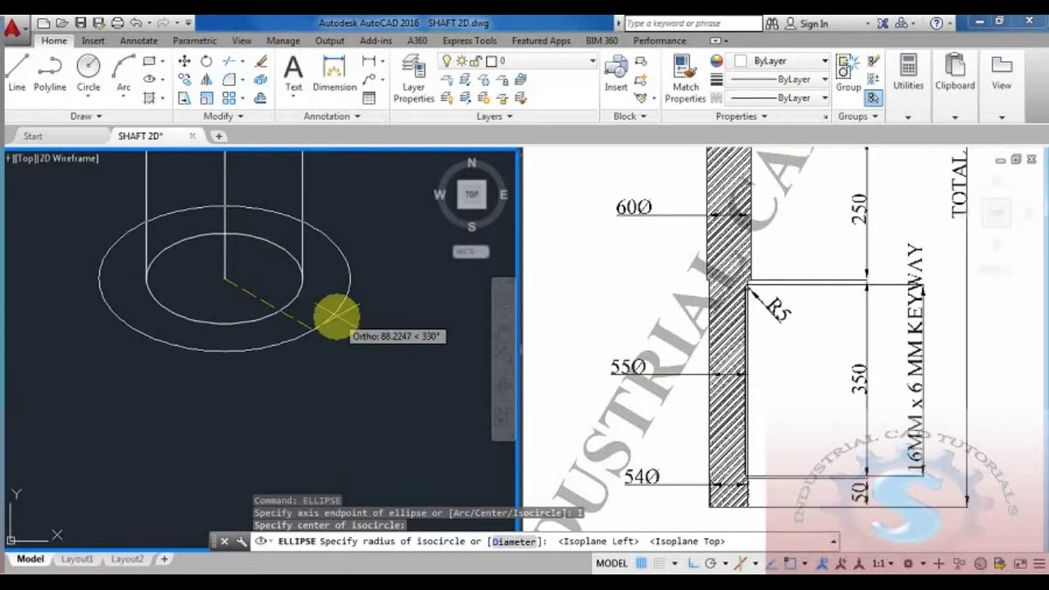
pyautogui.write('543')
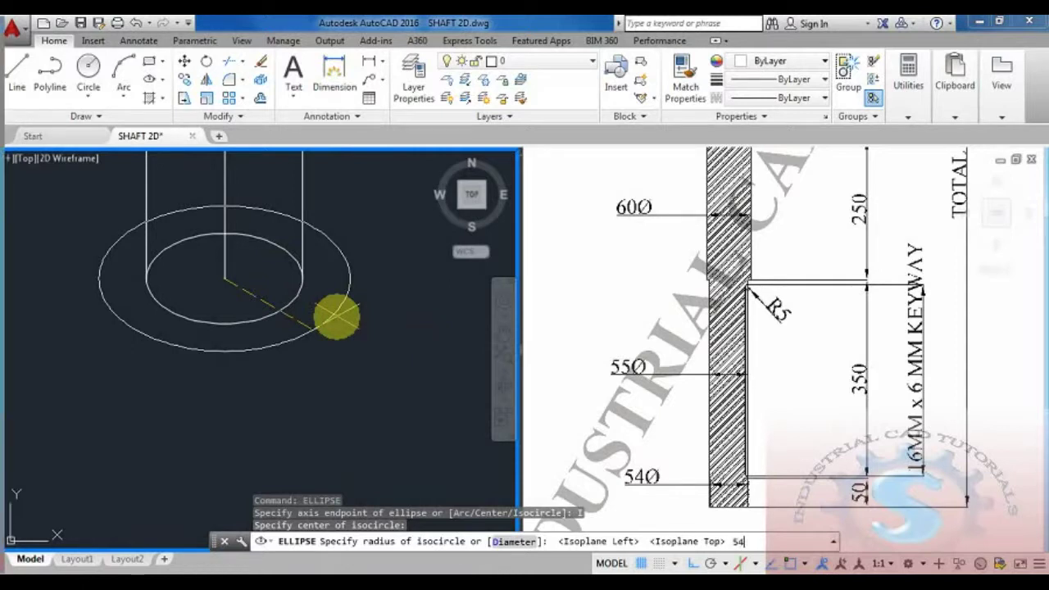
pyautogui.press('Return')
# - Check the major and minor radii of the oversized isocircle and erase it
pyautogui.scroll(4, 230, 305)
pyautogui.scroll(3, 230, 305)
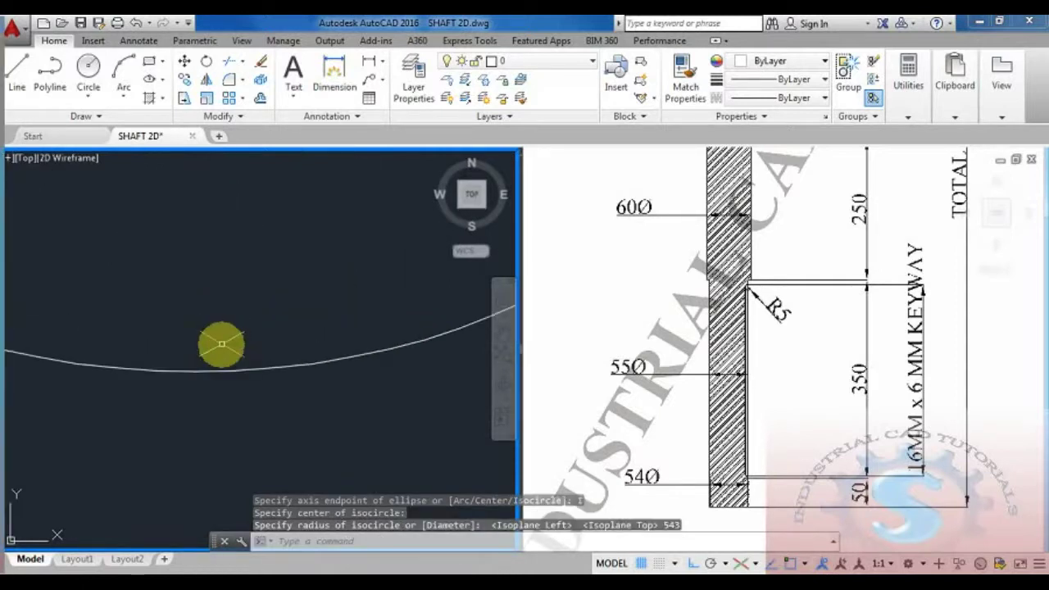
pyautogui.scroll(-4, 227, 379)
pyautogui.scroll(2, 238, 377)
pyautogui.scroll(-3, 246, 375)
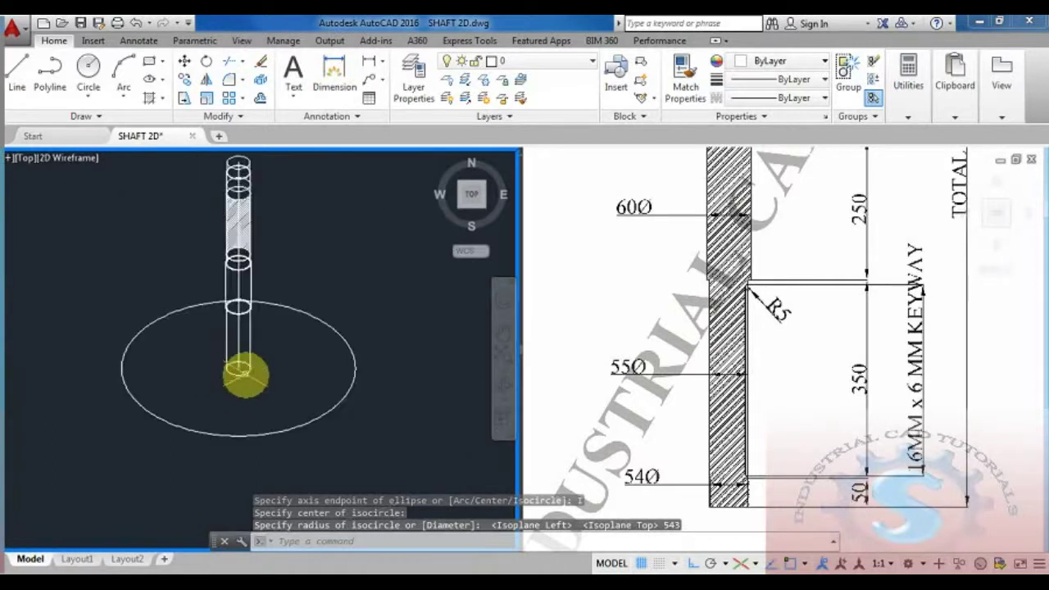
pyautogui.scroll(2, 317, 384)
pyautogui.click(305, 381)
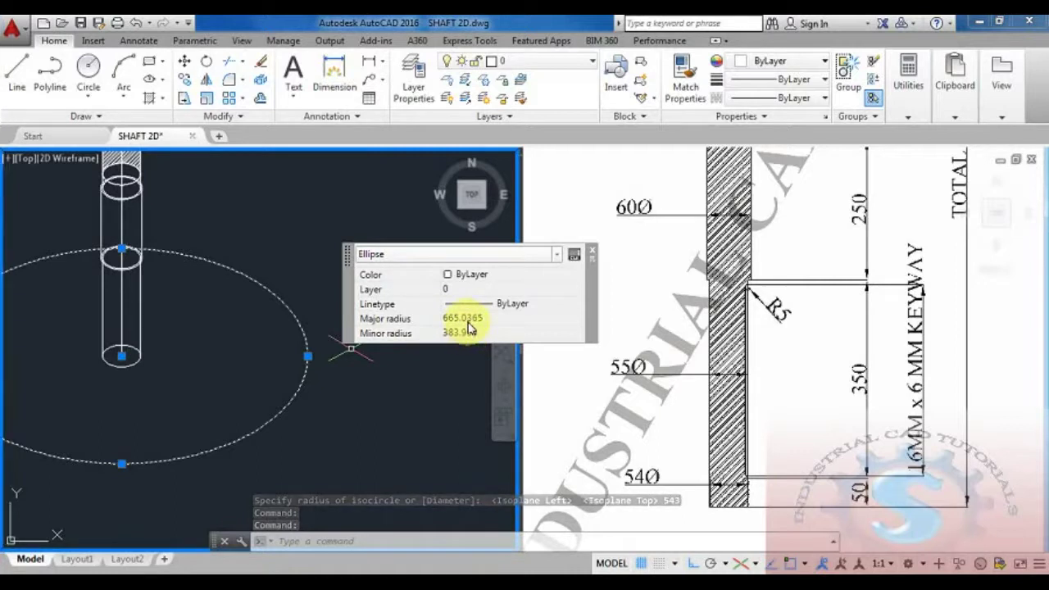
pyautogui.press('Escape')
pyautogui.scroll(-4, 351, 321)
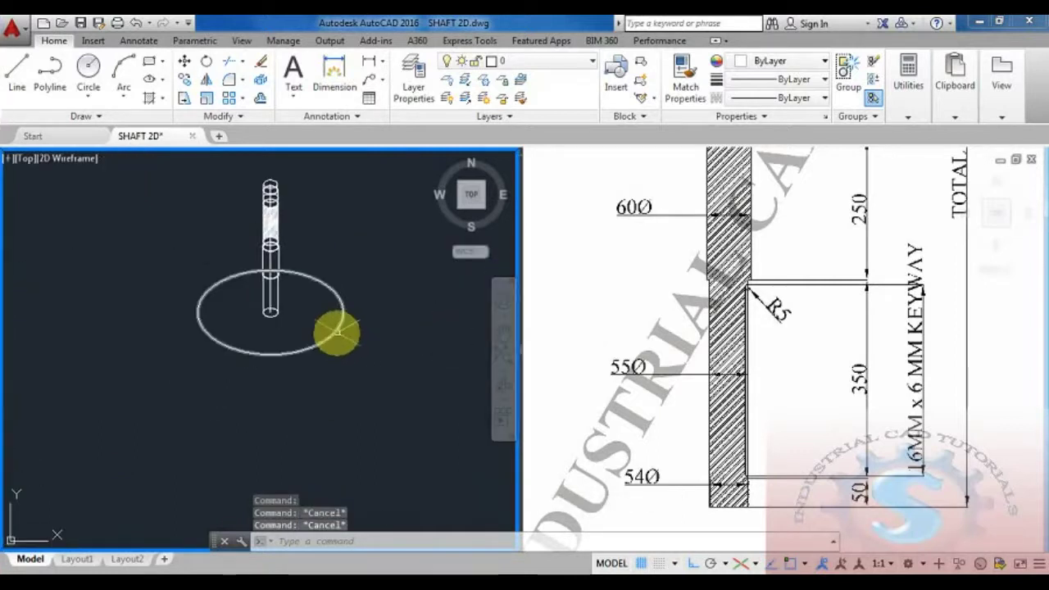
pyautogui.click(337, 330)
pyautogui.click(527, 270)
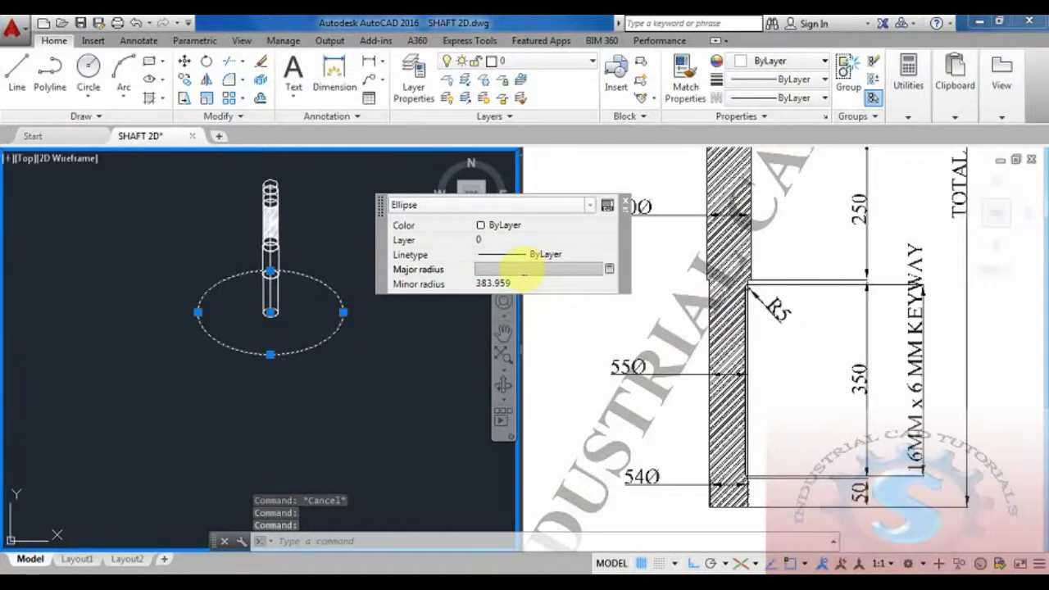
pyautogui.click(497, 284)
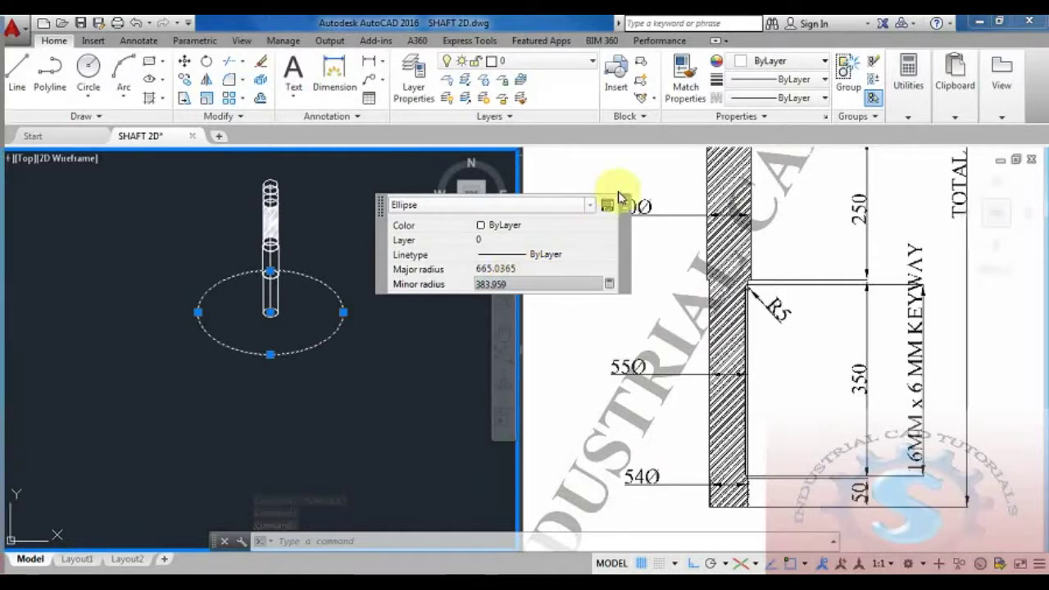
pyautogui.click(624, 205)
pyautogui.press('Escape')
pyautogui.click(323, 339)
pyautogui.press('Delete')
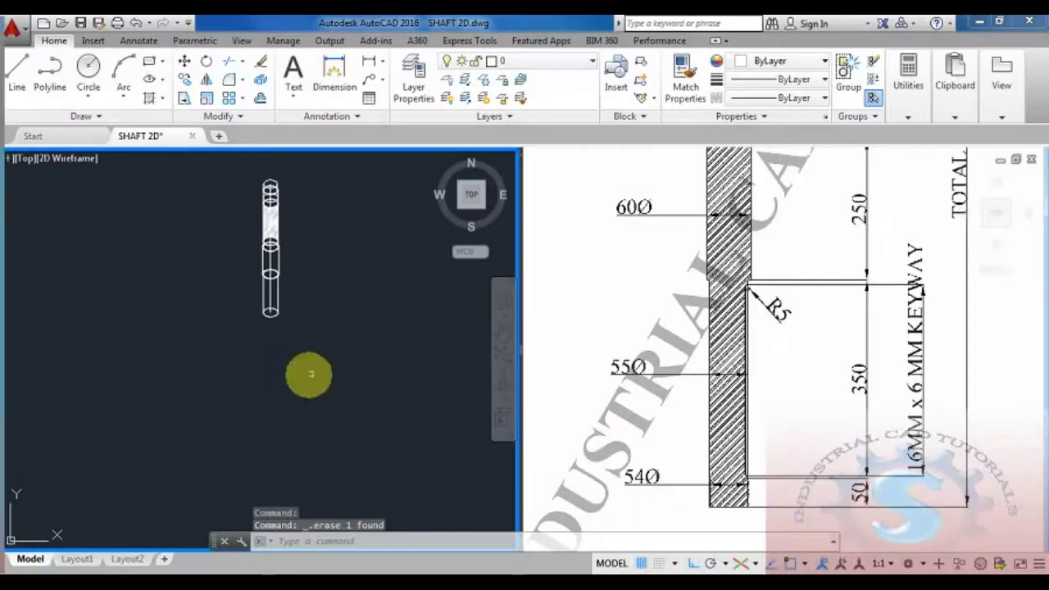
# - Draw a radius 54 isocircle on the top isoplane, centred on the lower end of the 350-unit centre line
pyautogui.scroll(3, 262, 328)
pyautogui.scroll(3, 267, 324)
pyautogui.scroll(-2, 279, 385)
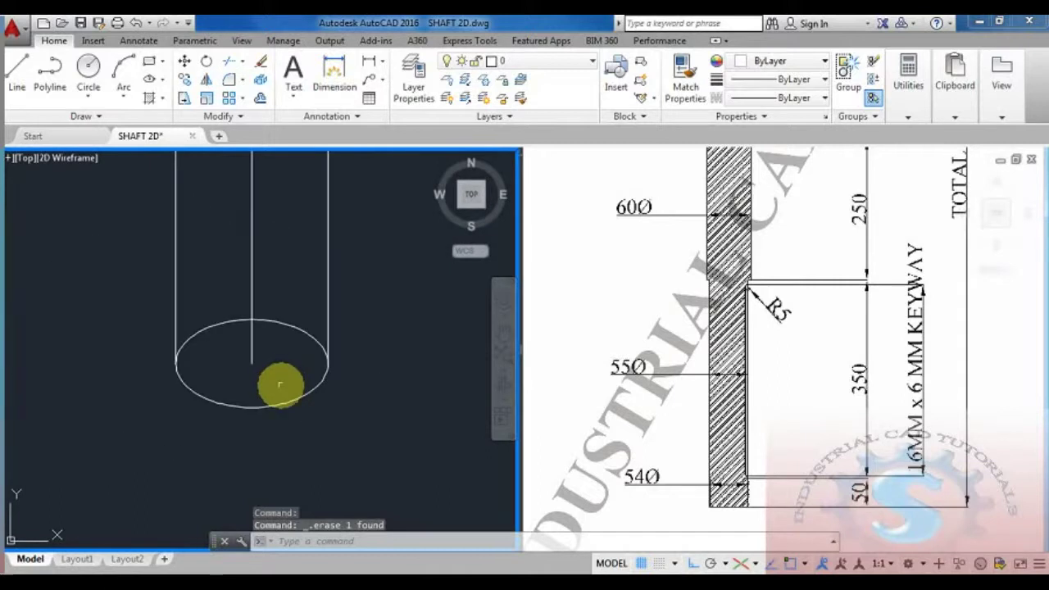
pyautogui.moveTo(278, 382); pyautogui.dragTo(239, 388, button='middle')
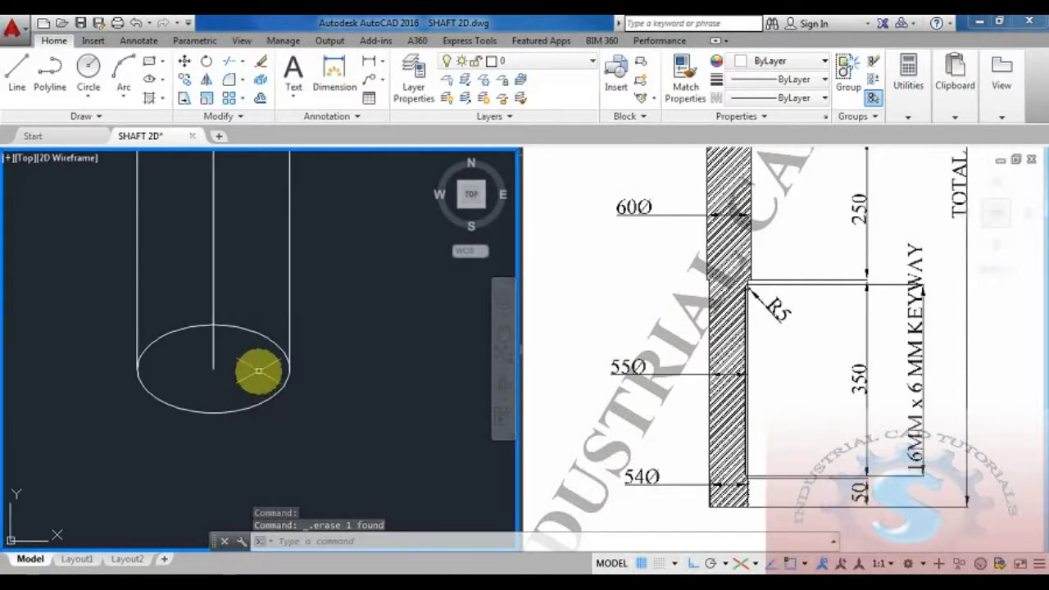
pyautogui.write('ERASE')
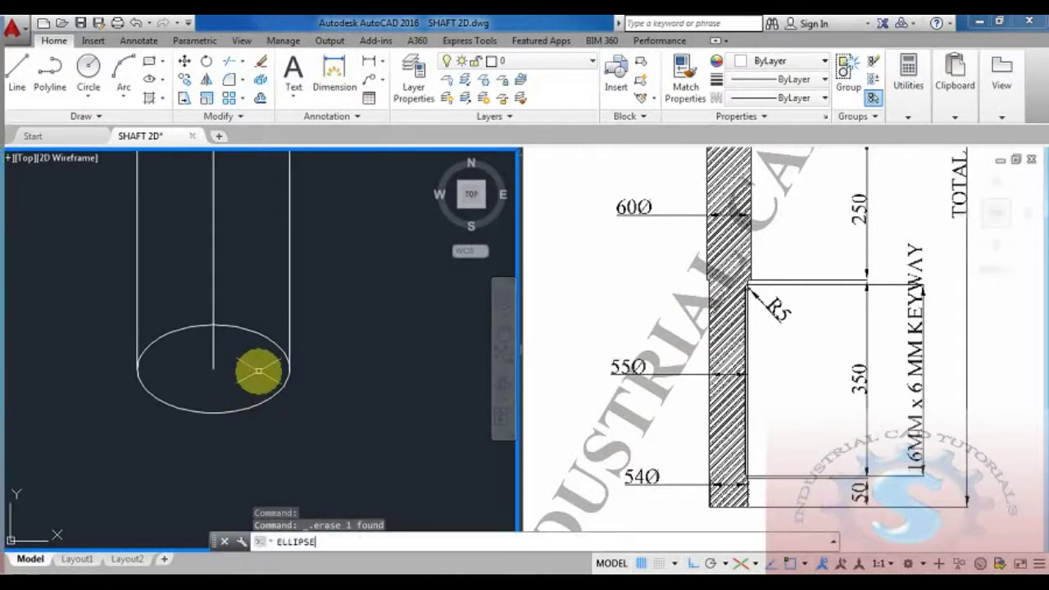
pyautogui.press('Return')
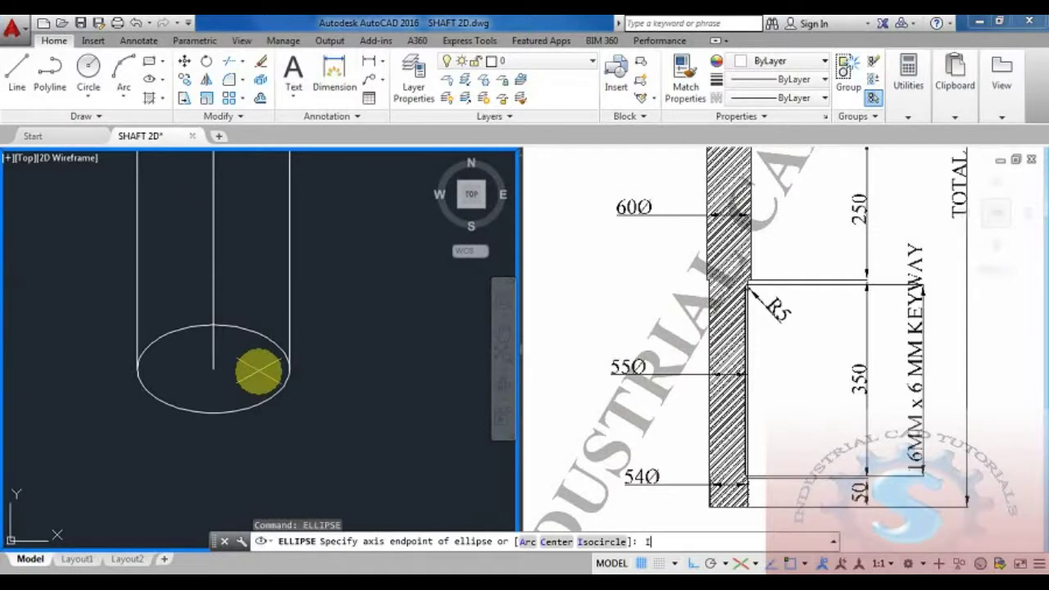
pyautogui.write('I')
pyautogui.press('Return')
pyautogui.click(214, 369)
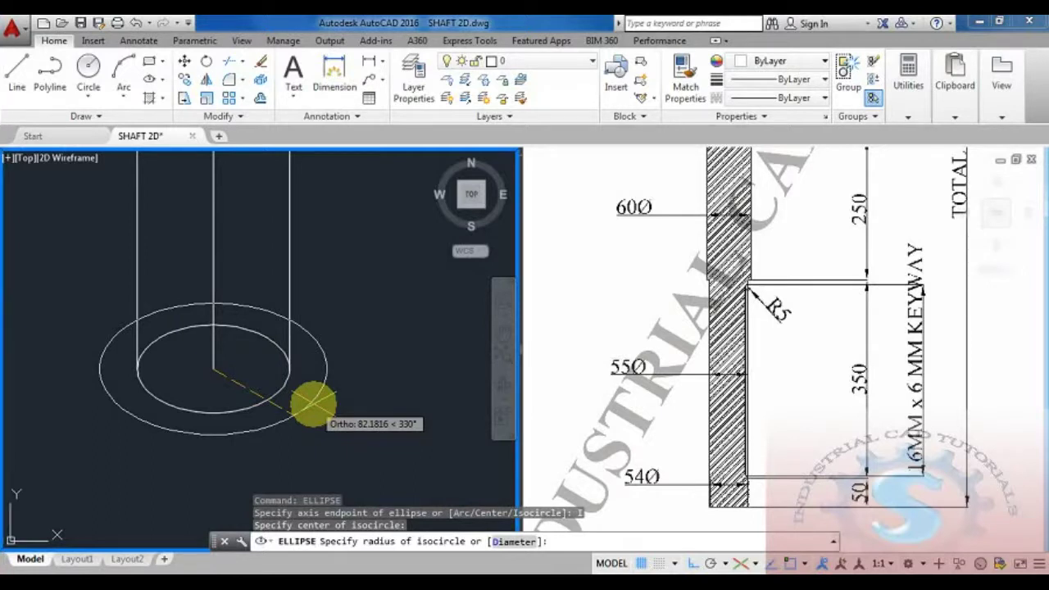
pyautogui.write('54')
pyautogui.press('Return')
pyautogui.scroll(5, 311, 402)
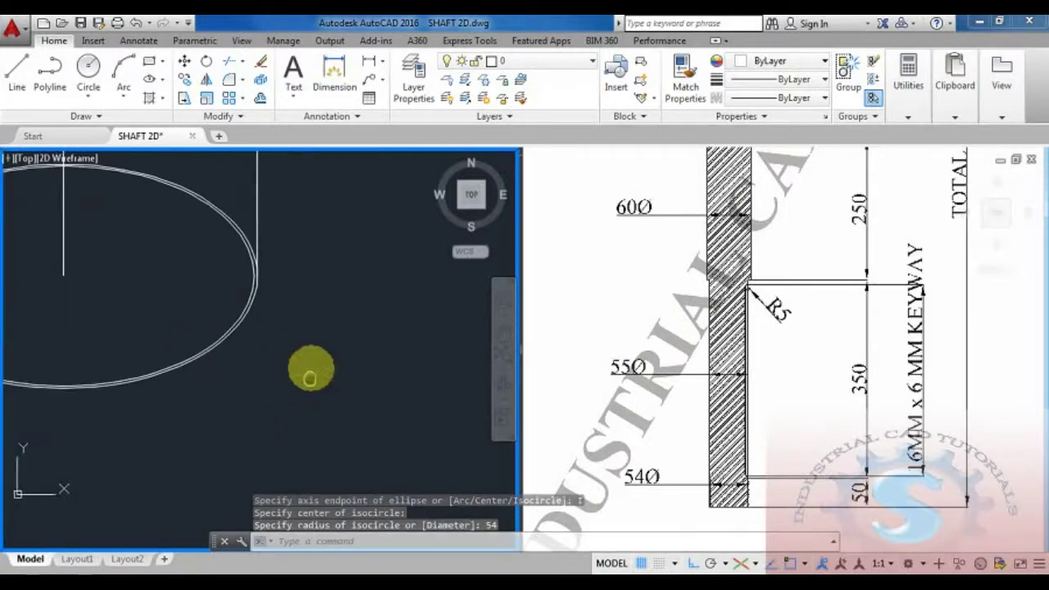
# - Hatch the radius 60 section and the 350-unit section below it with the ANSI32 pattern at scale 1
pyautogui.scroll(-2, 312, 362)
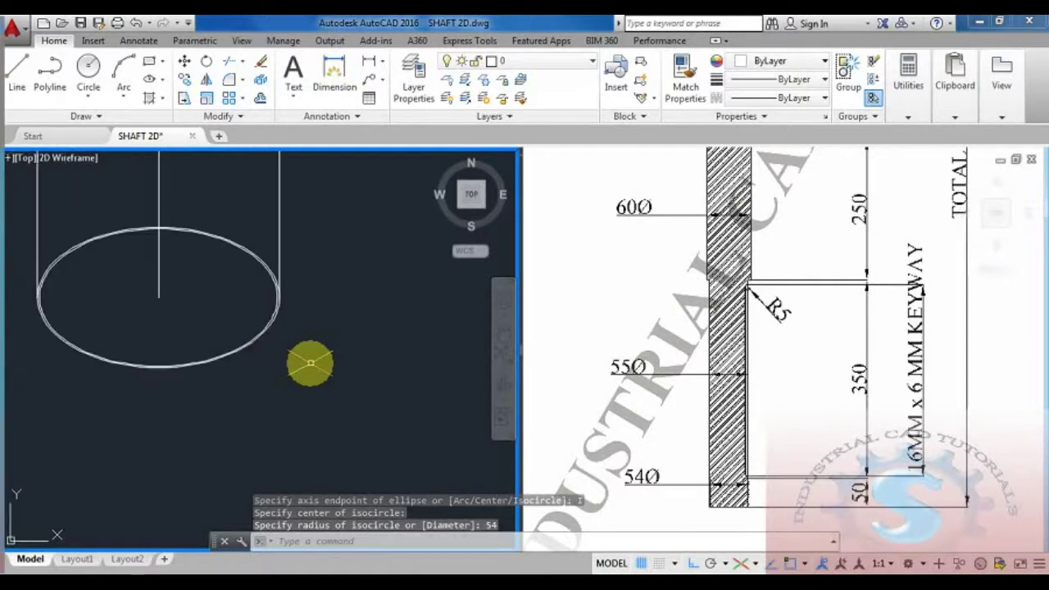
pyautogui.moveTo(292, 368); pyautogui.dragTo(297, 388, button='middle')
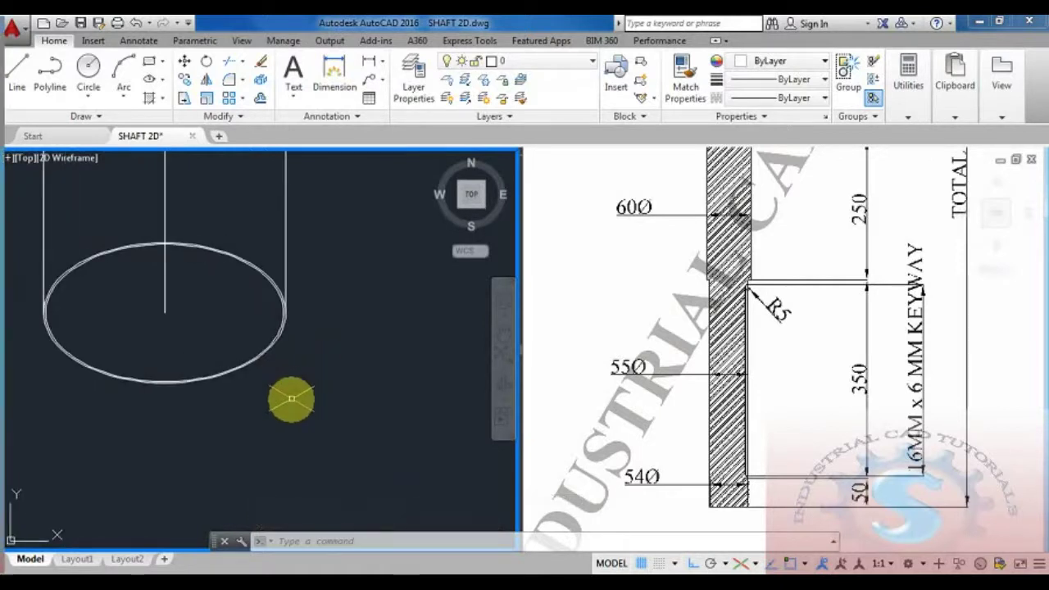
pyautogui.scroll(-6, 291, 399)
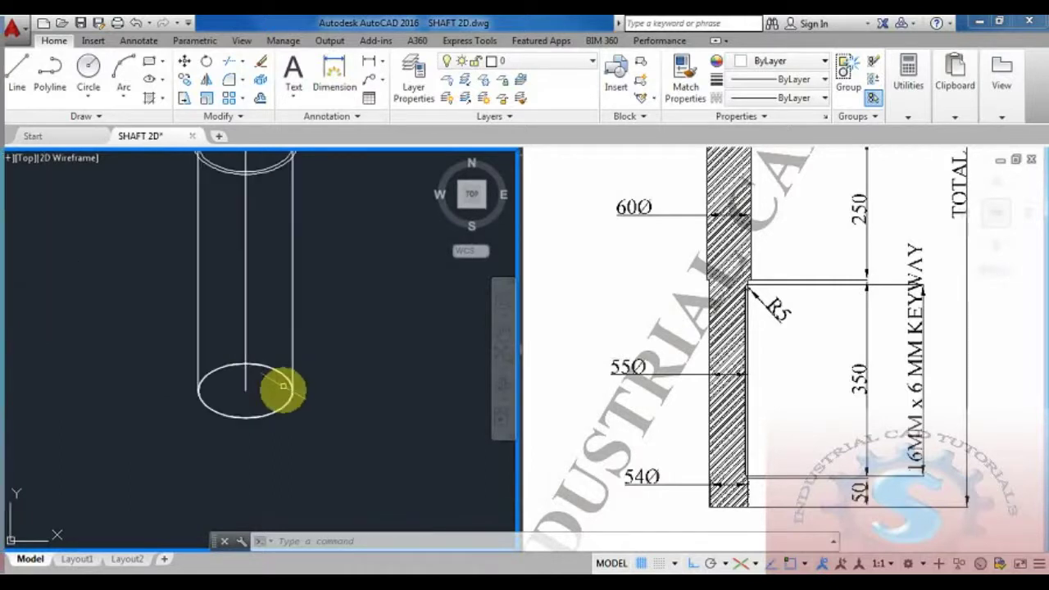
pyautogui.scroll(4, 283, 375)
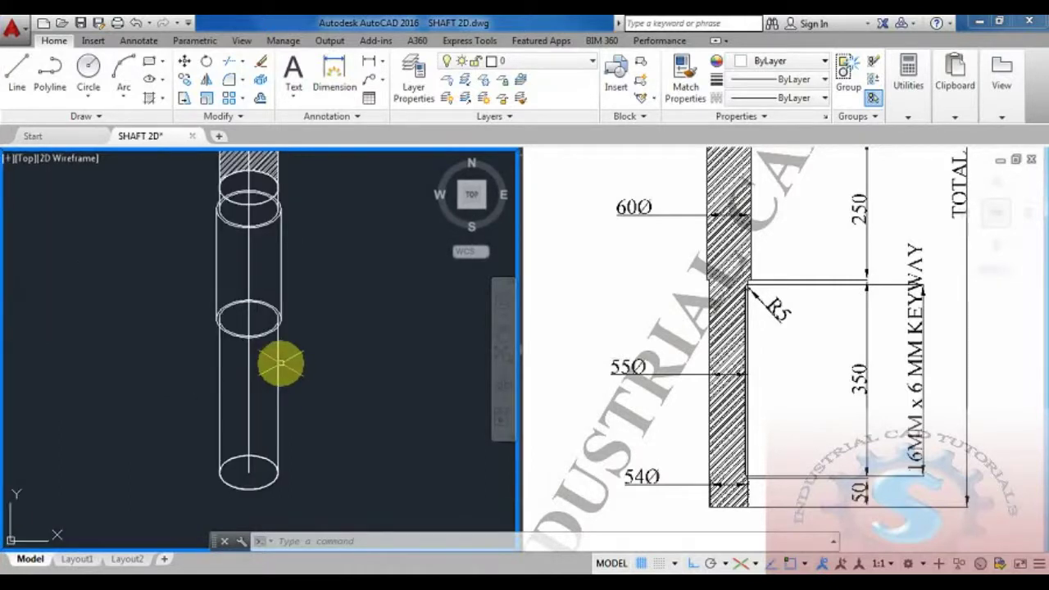
pyautogui.write('h')
pyautogui.press('Return')
pyautogui.click(236, 258)
pyautogui.click(230, 392)
pyautogui.scroll(-3, 268, 454)
pyautogui.moveTo(274, 425); pyautogui.dragTo(251, 454, button='middle')
pyautogui.scroll(4, 228, 273)
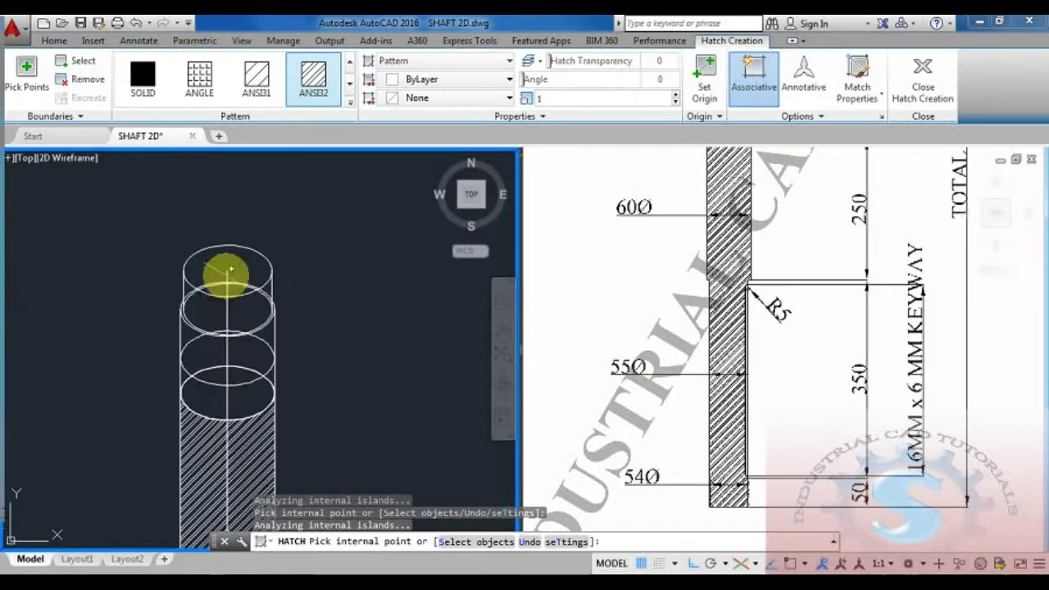
# - Add ANSI32 hatching to the short sections at the shaft's upper end and finish the hatch
pyautogui.click(203, 351)
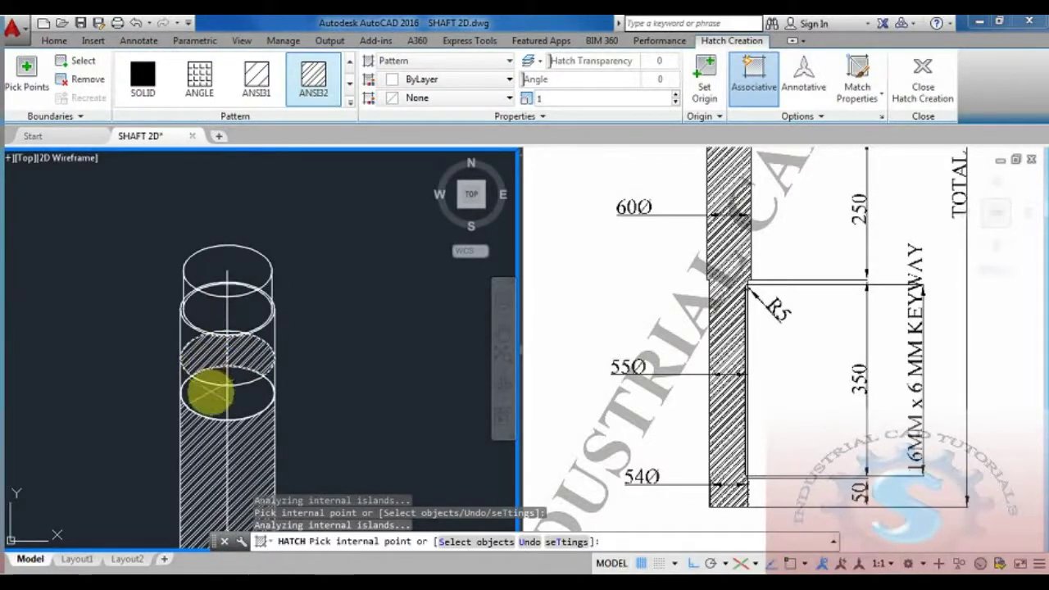
pyautogui.click(244, 303)
pyautogui.click(230, 260)
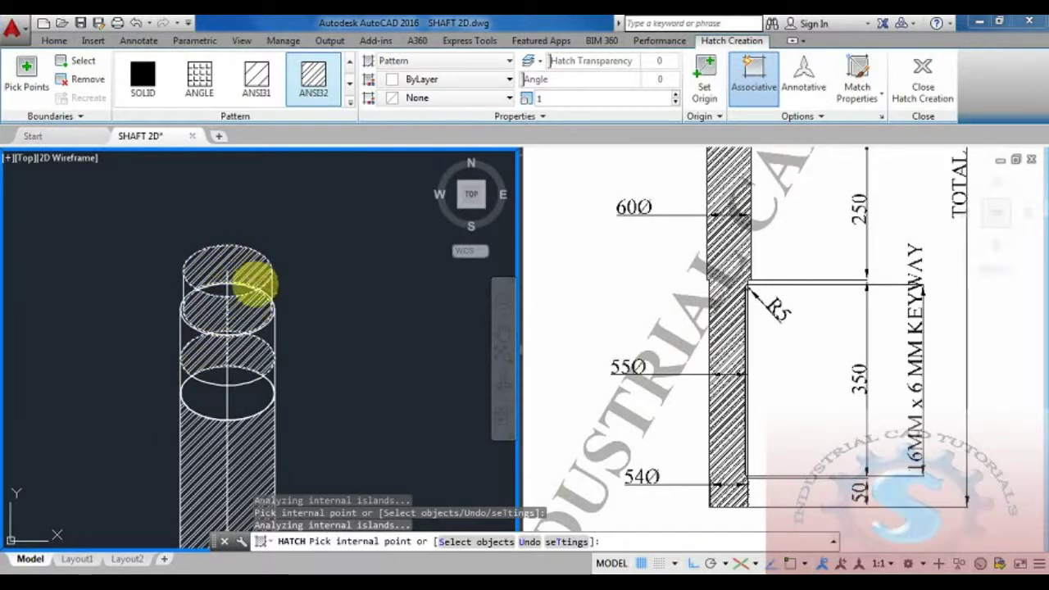
pyautogui.press('Return')
# - Review the hatched isometric shaft and compare its sections with the 2D drawing
pyautogui.scroll(-4, 328, 336)
pyautogui.moveTo(339, 352)
pyautogui.mouseDown(button='middle')
pyautogui.moveTo(300, 276)
pyautogui.moveTo(314, 415)
pyautogui.mouseUp(button='middle')
pyautogui.scroll(1, 294, 298)
pyautogui.scroll(2, 288, 283)
pyautogui.scroll(-2, 290, 330)
pyautogui.moveTo(290, 330)
pyautogui.mouseDown(button='middle')
pyautogui.moveTo(259, 360)
pyautogui.moveTo(286, 300)
pyautogui.moveTo(306, 349)
pyautogui.mouseUp(button='middle')
pyautogui.scroll(2, 259, 344)
pyautogui.scroll(-2, 259, 336)
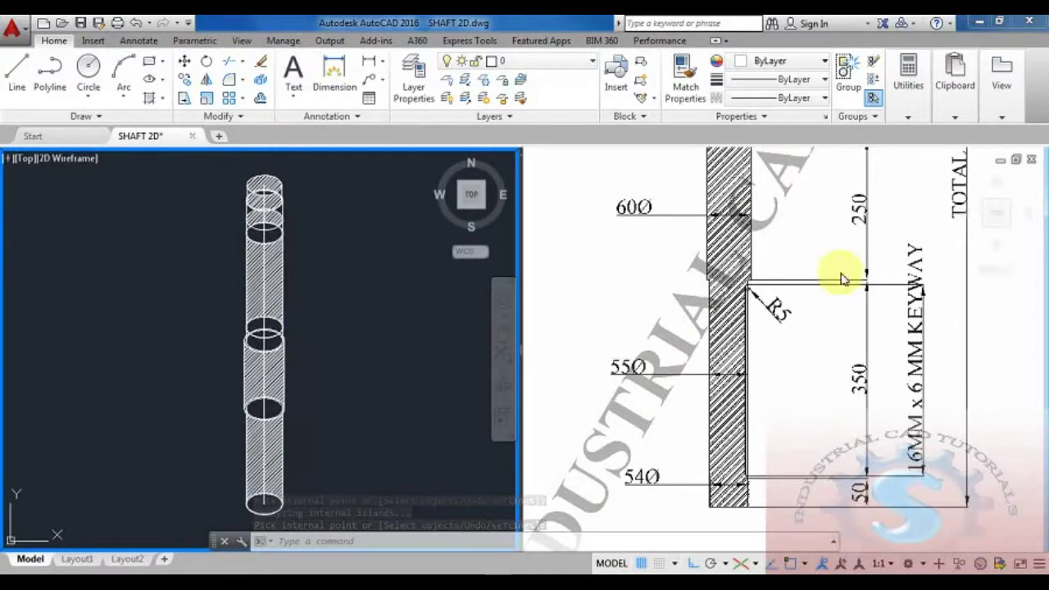
pyautogui.click(843, 280)
pyautogui.scroll(-8, 742, 319)
pyautogui.scroll(7, 740, 320)
pyautogui.scroll(4, 727, 312)
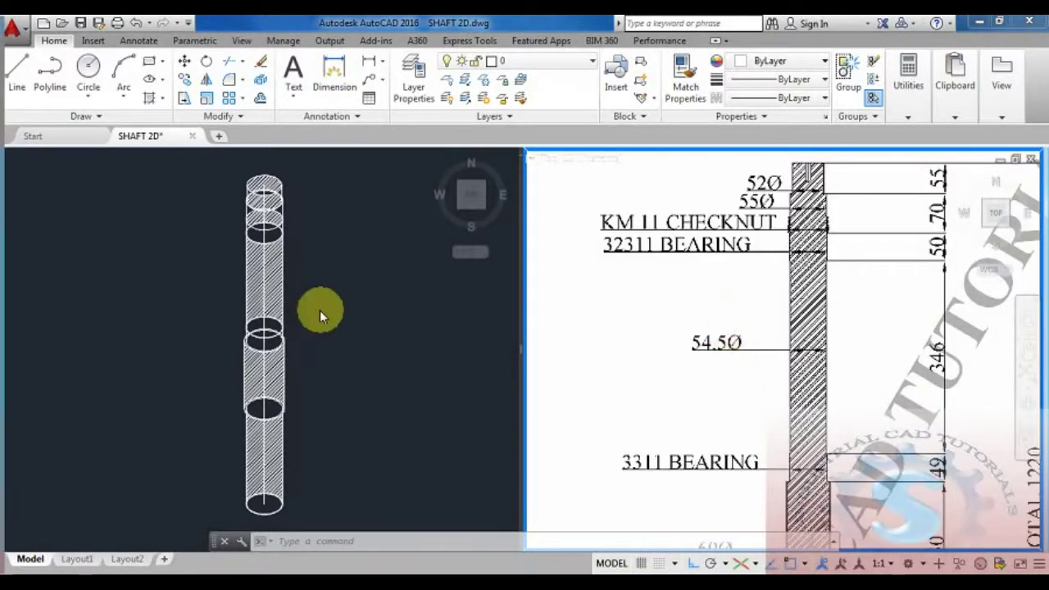
# - Add a vertical linear dimension from the centre of the shaft's top isocircle to the centre of its lowest isocircle
pyautogui.click(313, 309)
pyautogui.moveTo(313, 309); pyautogui.dragTo(306, 313, button='middle')
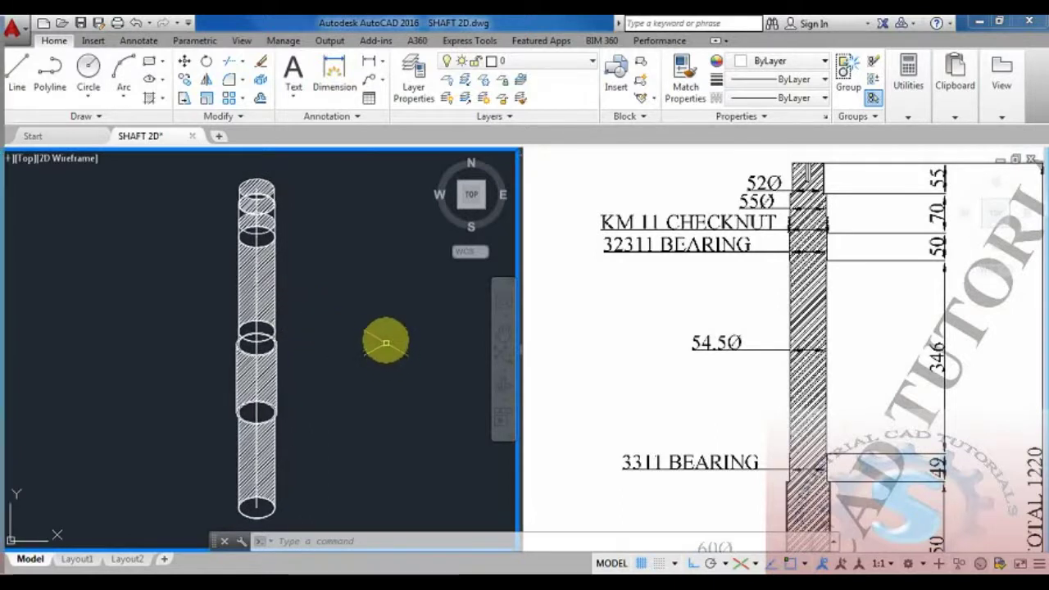
pyautogui.click(370, 63)
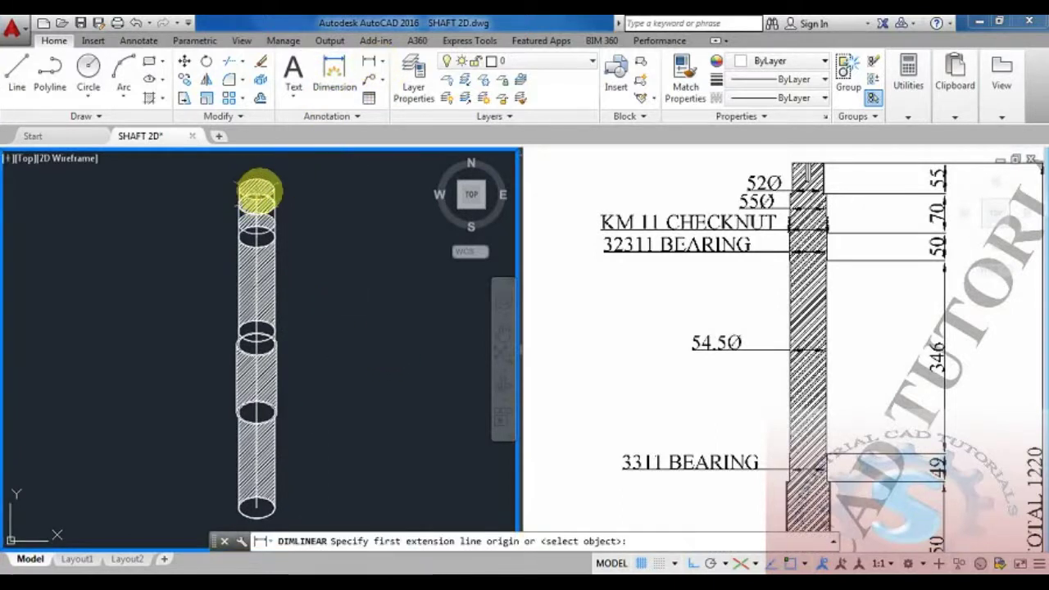
pyautogui.click(259, 193)
pyautogui.click(257, 507)
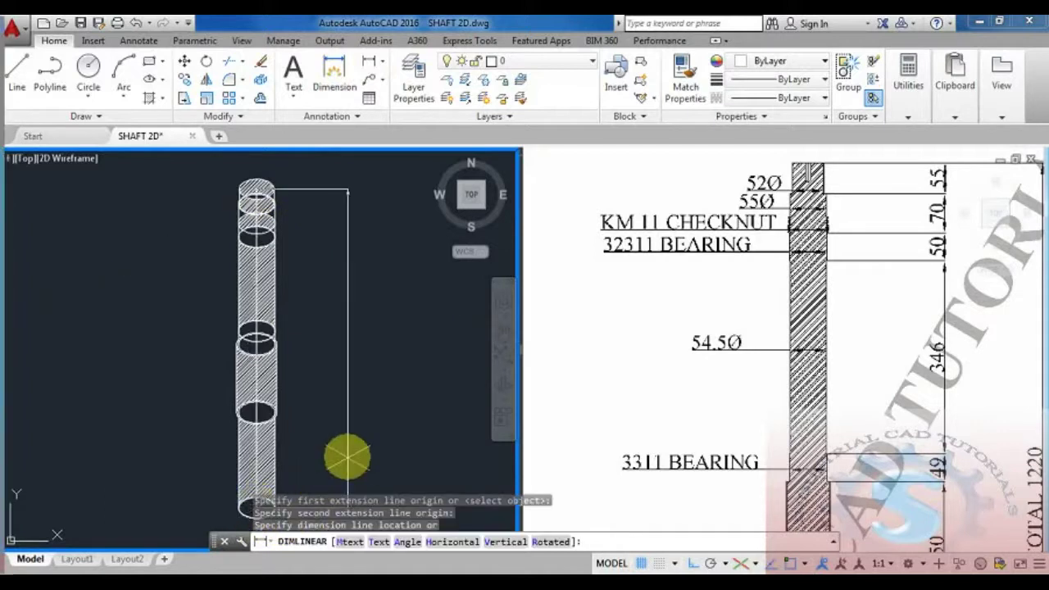
pyautogui.click(340, 449)
pyautogui.moveTo(374, 427); pyautogui.dragTo(334, 423, button='middle')
# - Draw a 50-unit line straight down from the centre of the lowest isocircle on the right isoplane
pyautogui.click(733, 380)
pyautogui.moveTo(779, 525)
pyautogui.mouseDown(button='middle')
pyautogui.moveTo(761, 340)
pyautogui.moveTo(806, 345)
pyautogui.mouseUp(button='middle')
pyautogui.moveTo(819, 520); pyautogui.dragTo(819, 425, button='middle')
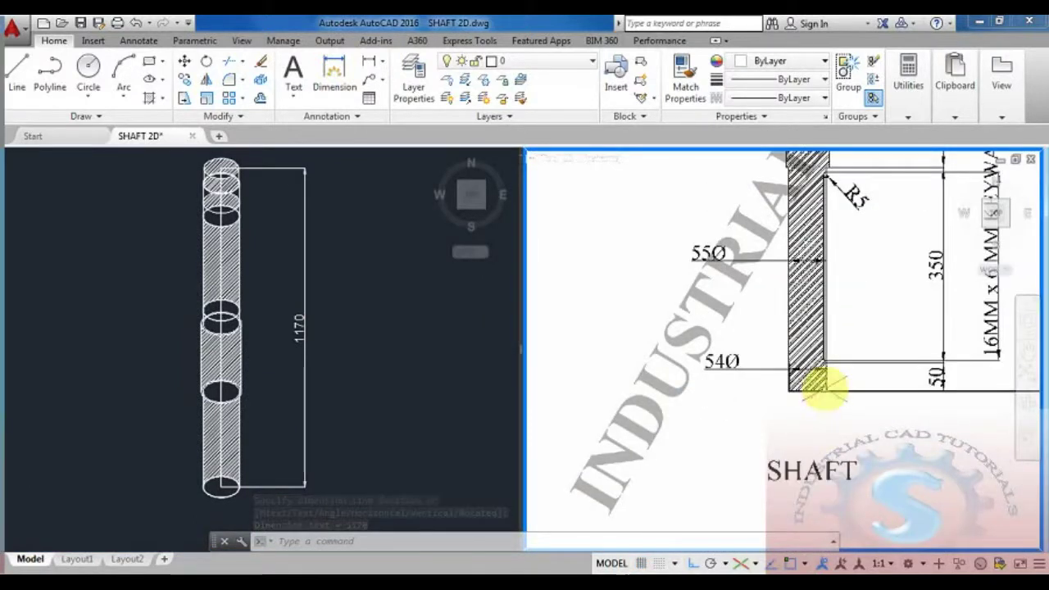
pyautogui.click(293, 417)
pyautogui.scroll(4, 293, 418)
pyautogui.moveTo(309, 367); pyautogui.dragTo(342, 299, button='middle')
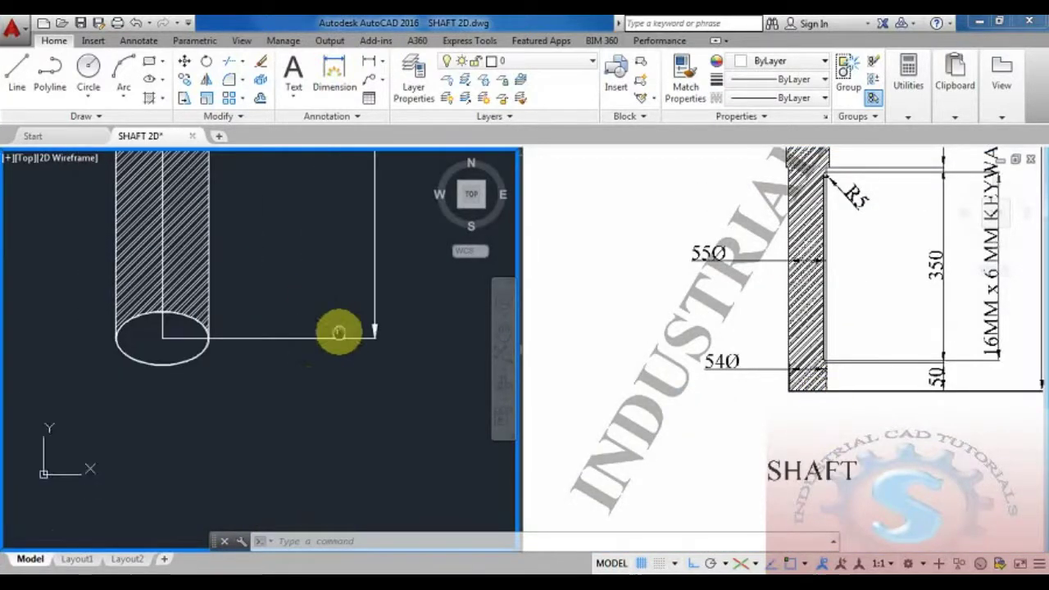
pyautogui.write('L')
pyautogui.press('Return')
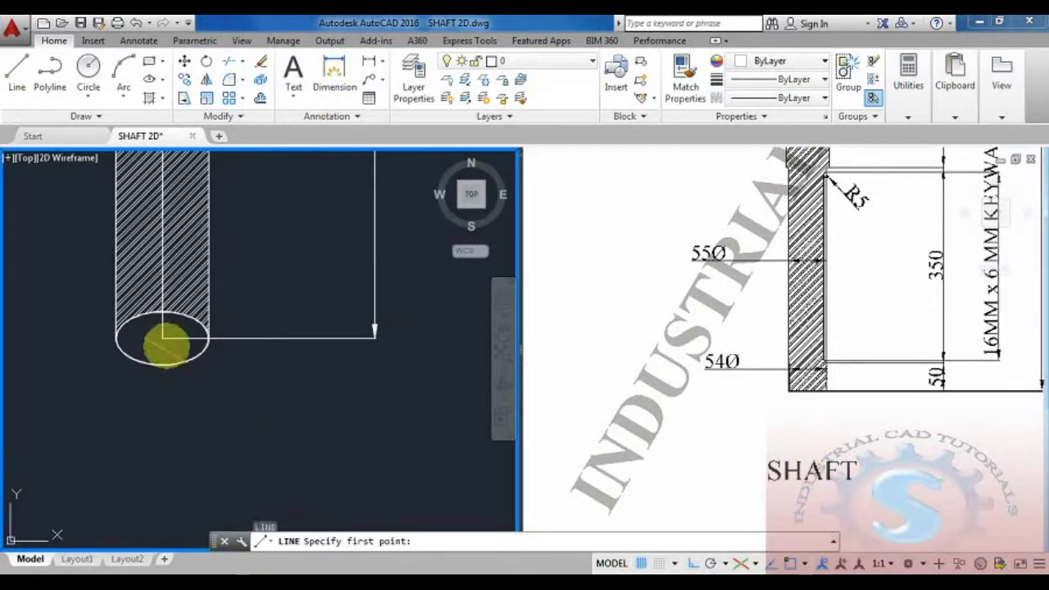
pyautogui.click(163, 338)
pyautogui.press('F5')
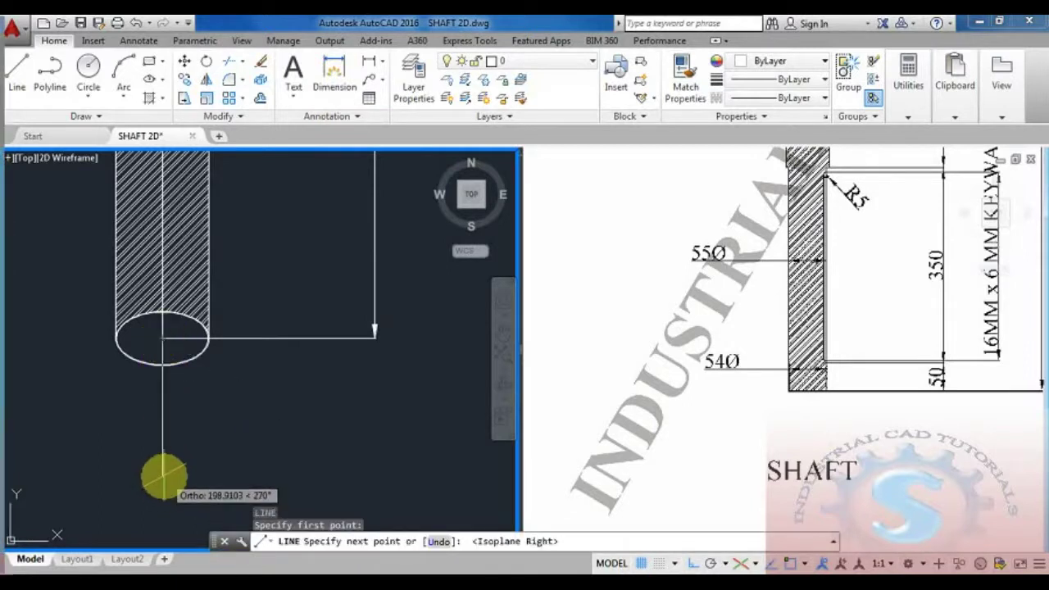
pyautogui.write('50')
pyautogui.press('Return')
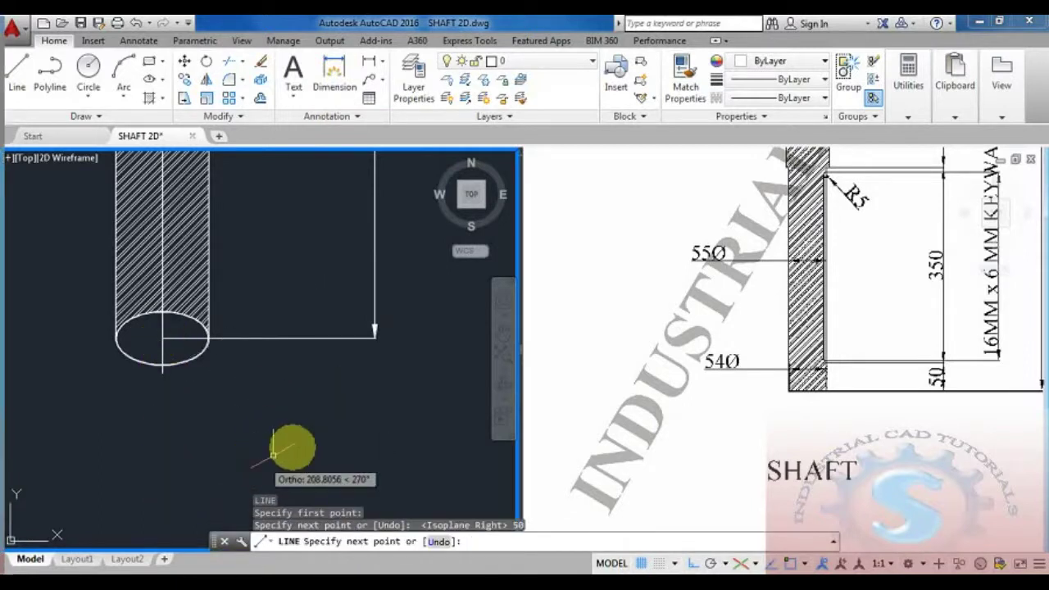
pyautogui.press('Escape')
# - Dimension the length of the short line below the shaft, placing it in line with the existing vertical dimension
pyautogui.click(369, 60)
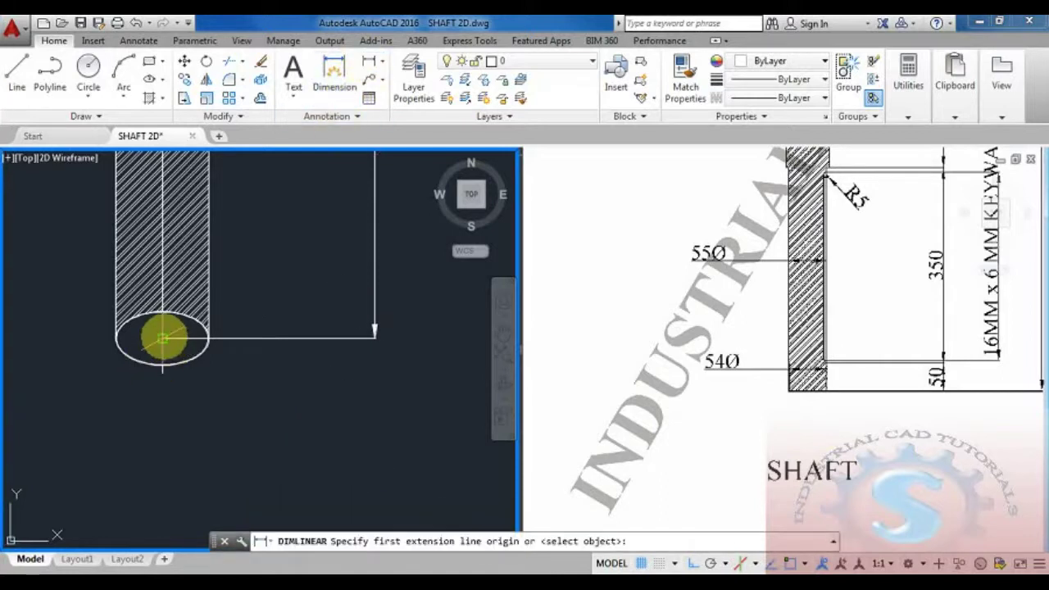
pyautogui.click(163, 337)
pyautogui.click(163, 375)
pyautogui.click(381, 377)
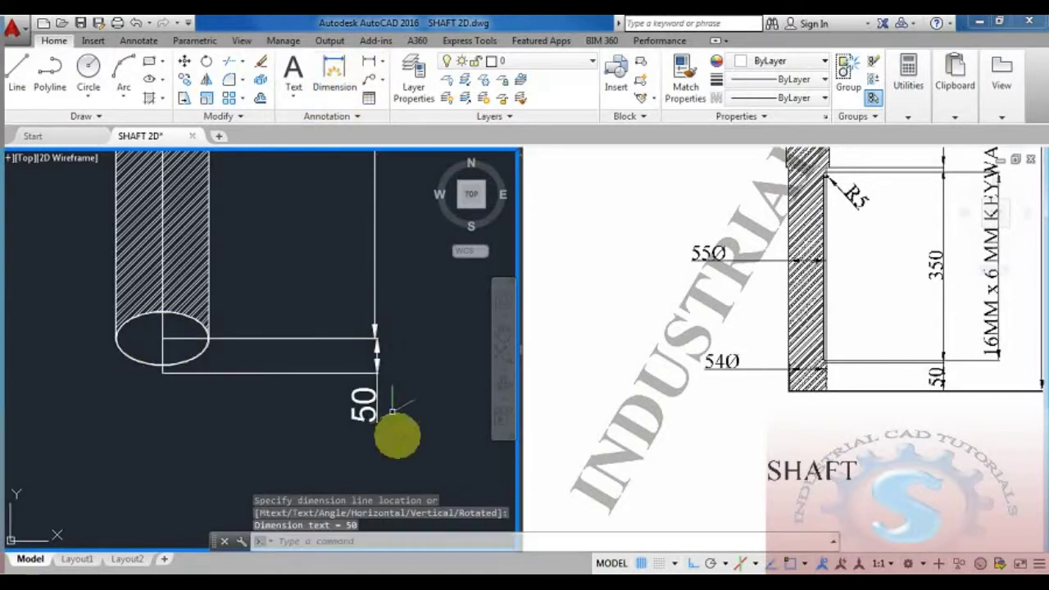
# - Dimension the shaft's overall length from the top isocircle's centre to the lower end of the 50-unit line, outside the other dimensions
pyautogui.scroll(-4, 343, 445)
pyautogui.scroll(2, 343, 446)
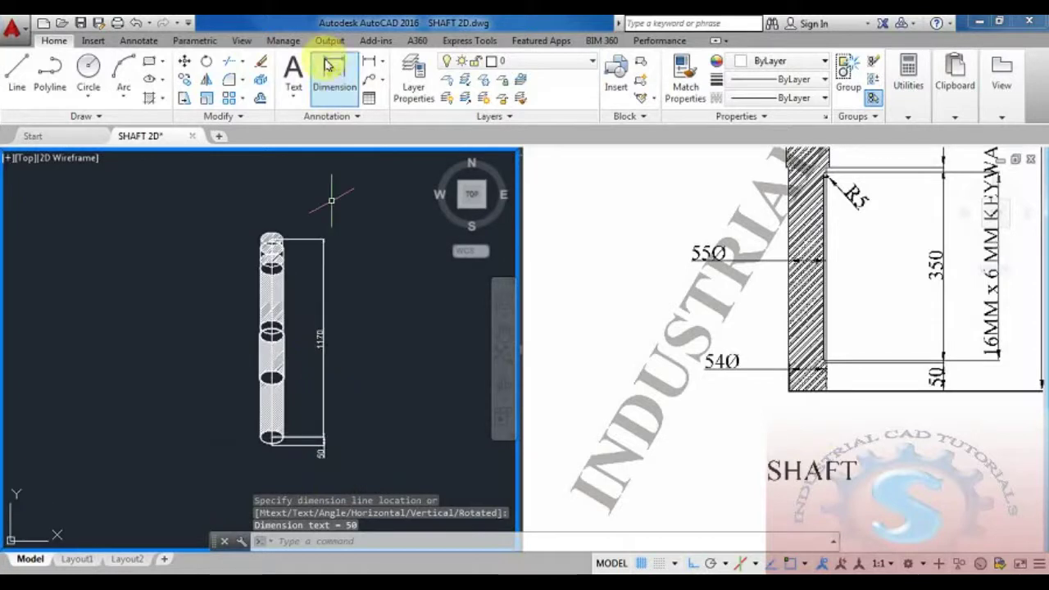
pyautogui.click(369, 62)
pyautogui.scroll(2, 274, 227)
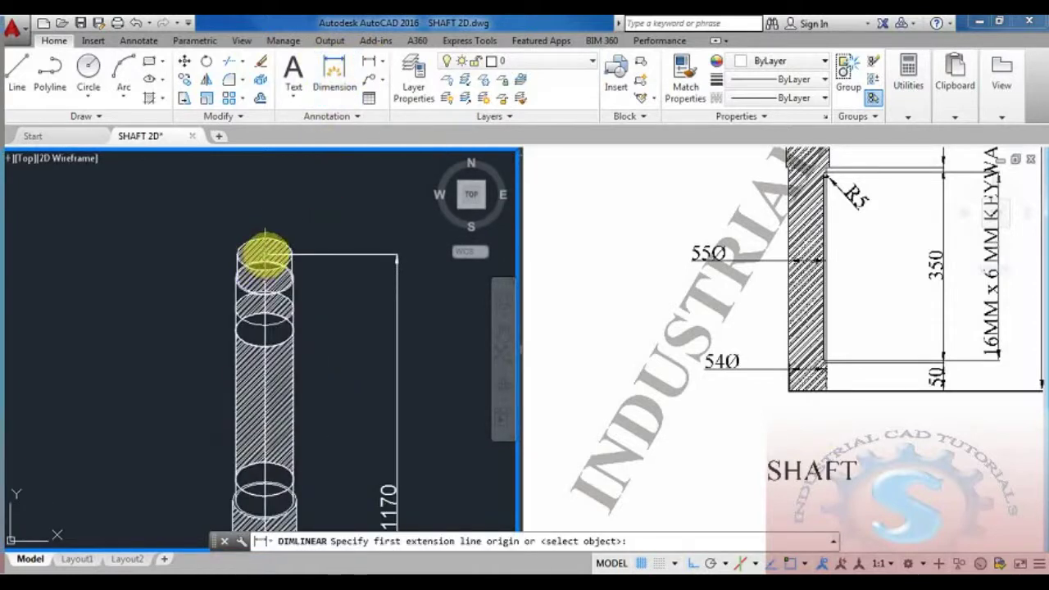
pyautogui.click(265, 254)
pyautogui.scroll(-7, 271, 320)
pyautogui.scroll(5, 246, 246)
pyautogui.moveTo(232, 185); pyautogui.dragTo(238, 336, button='middle')
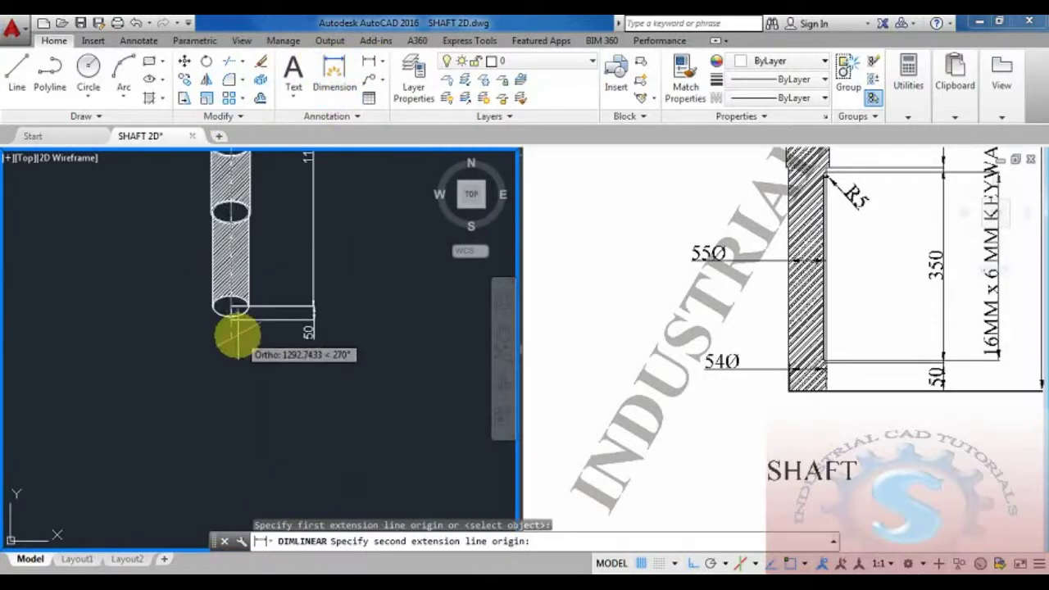
pyautogui.scroll(2, 218, 286)
pyautogui.click(208, 272)
pyautogui.scroll(-3, 246, 304)
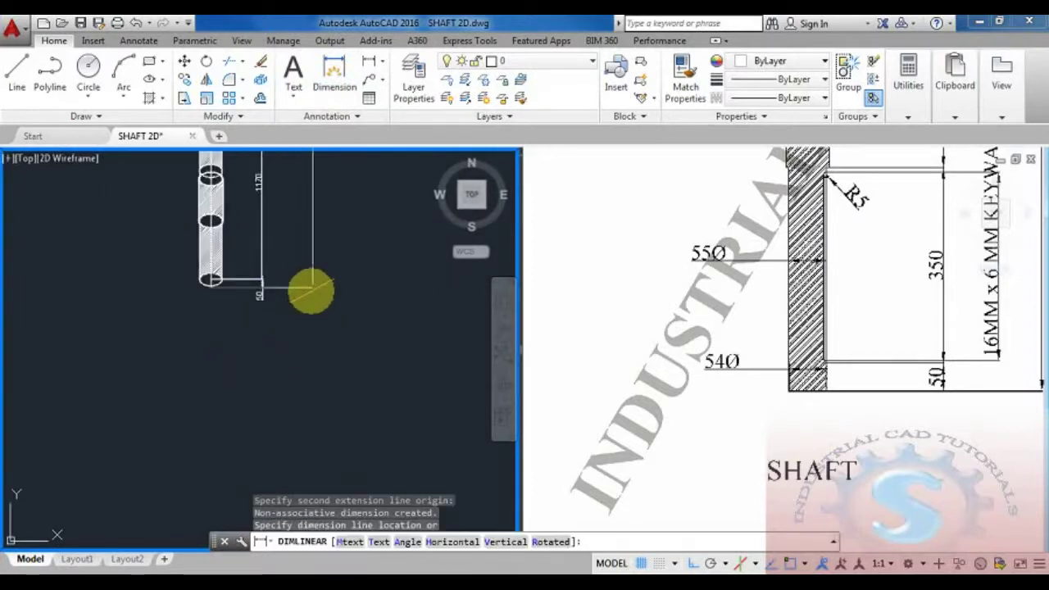
pyautogui.click(300, 288)
pyautogui.scroll(2, 311, 218)
# - Compare the isometric shaft's overall length dimension with the total length given in the 2D drawing
pyautogui.click(822, 250)
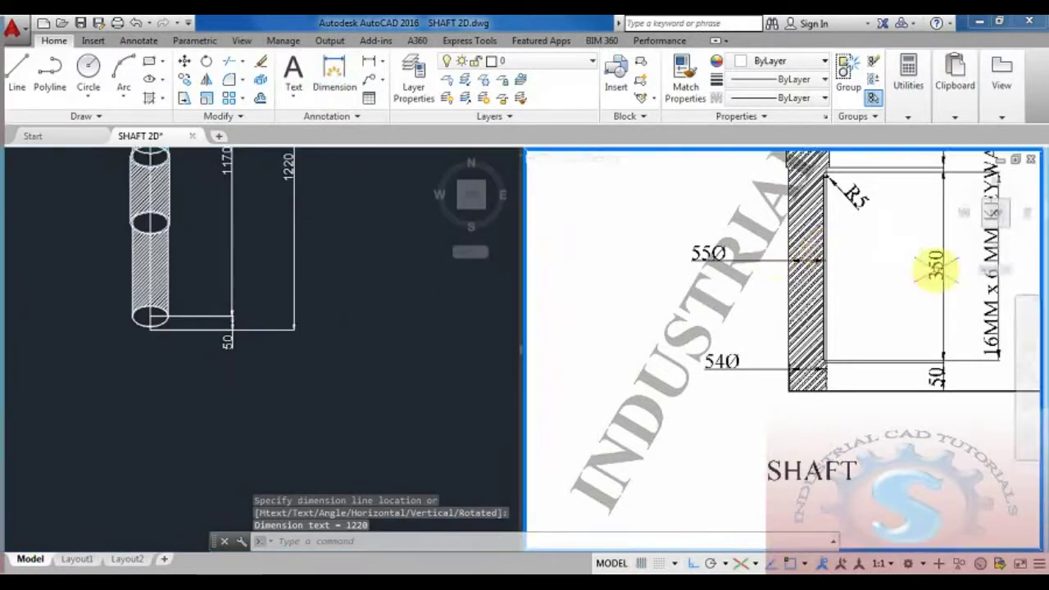
pyautogui.scroll(-4, 902, 328)
pyautogui.scroll(6, 894, 361)
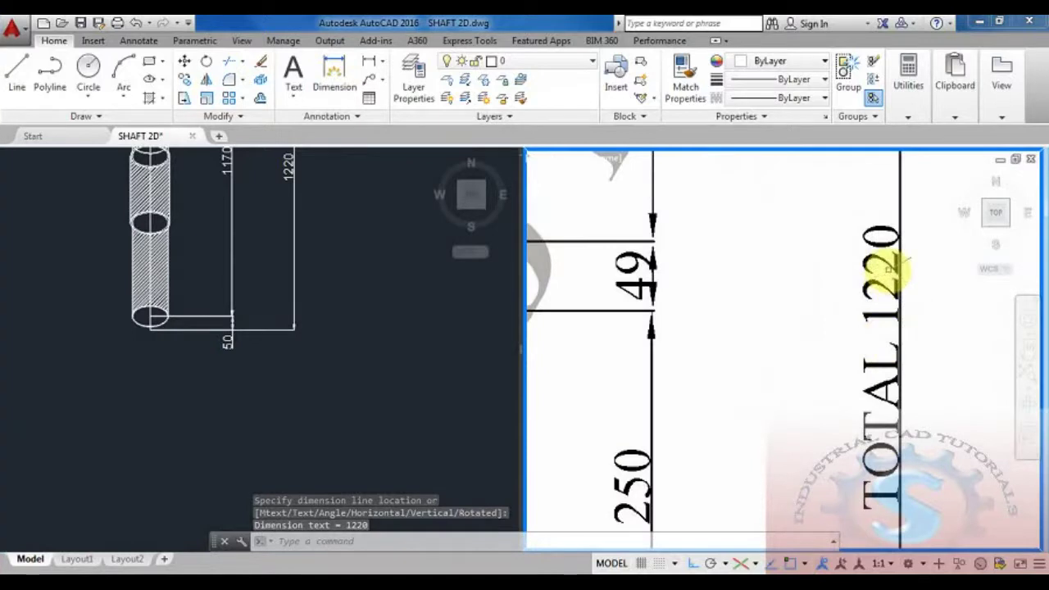
pyautogui.scroll(-3, 889, 268)
pyautogui.scroll(-3, 885, 278)
pyautogui.scroll(3, 813, 347)
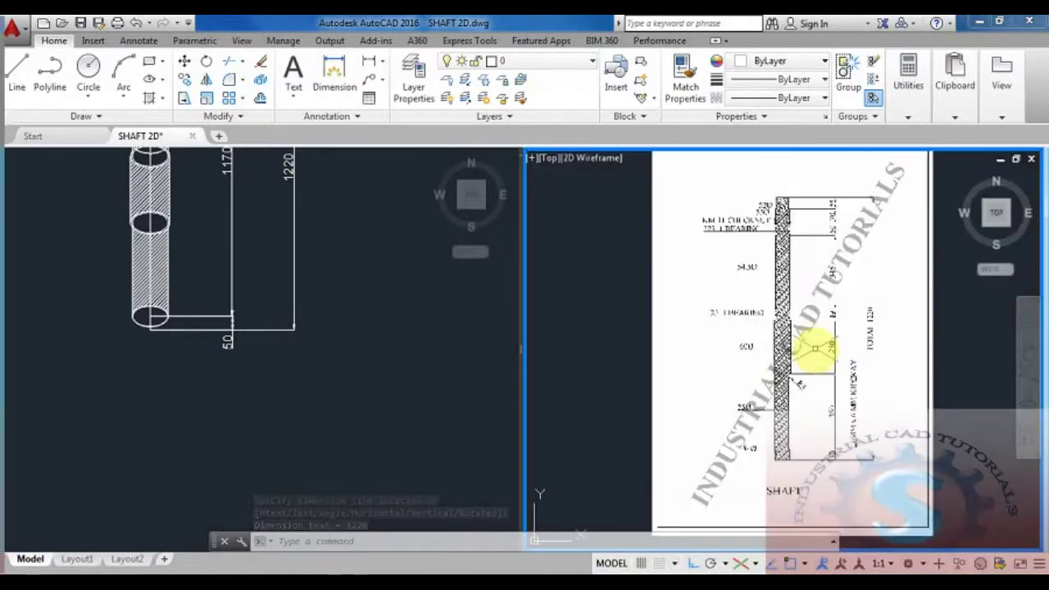
pyautogui.click(317, 253)
pyautogui.scroll(-1, 310, 220)
pyautogui.moveTo(295, 184); pyautogui.dragTo(276, 337, button='middle')
pyautogui.scroll(2, 277, 337)
pyautogui.moveTo(258, 297)
pyautogui.mouseDown(button='middle')
pyautogui.moveTo(267, 353)
pyautogui.moveTo(321, 294)
pyautogui.moveTo(286, 304)
pyautogui.moveTo(298, 328)
pyautogui.mouseUp(button='middle')
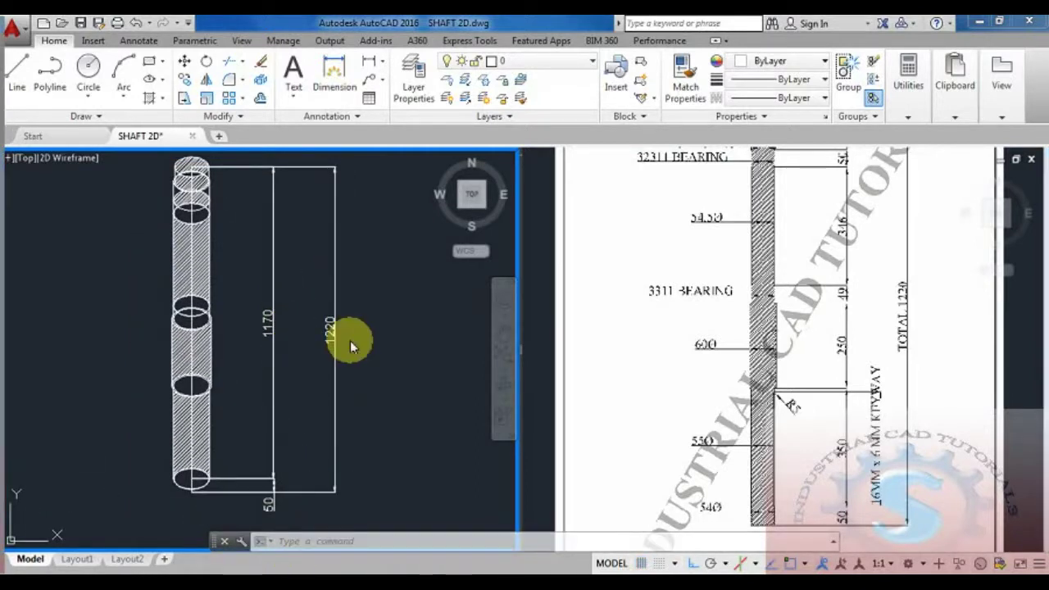
# - Oblique the three vertical dimensions beside the isometric shaft by 30 degrees with DIMEDIT
pyautogui.click(325, 537)
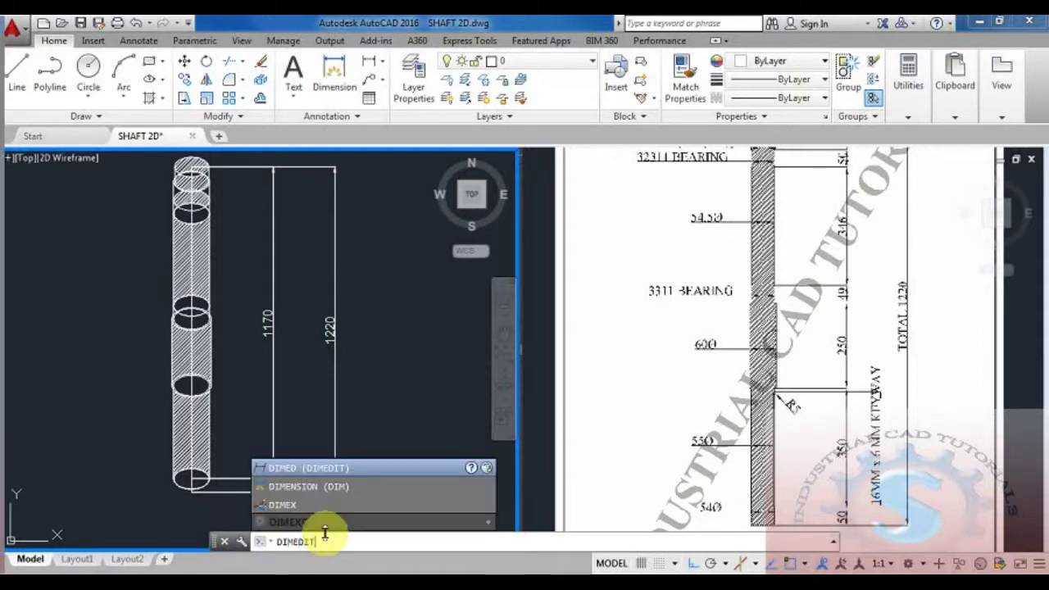
pyautogui.press('Return')
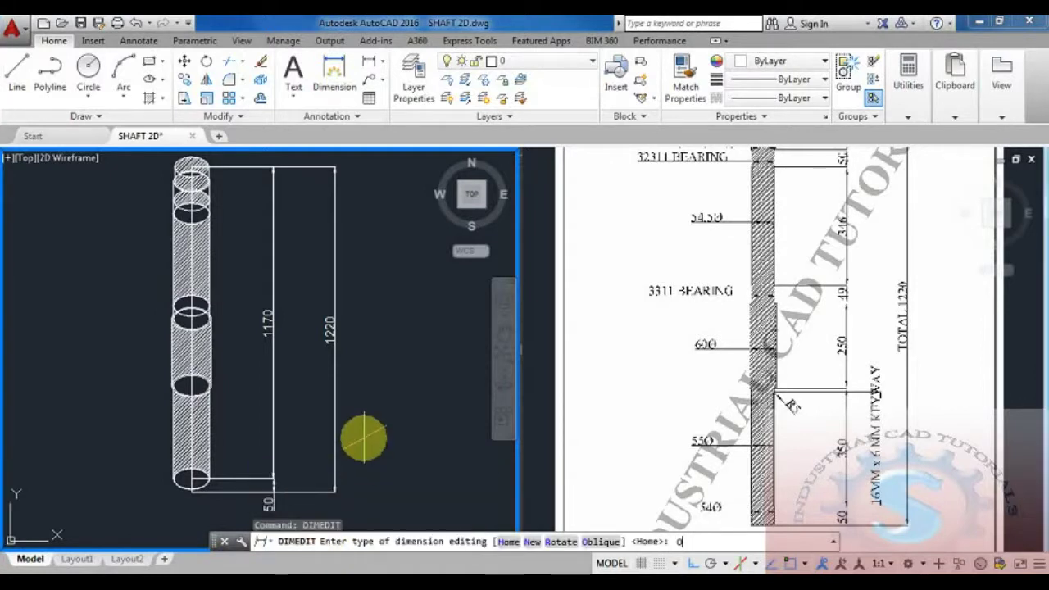
pyautogui.write('o')
pyautogui.press('Return')
pyautogui.click(268, 318)
pyautogui.moveTo(269, 316); pyautogui.dragTo(298, 265, button='middle')
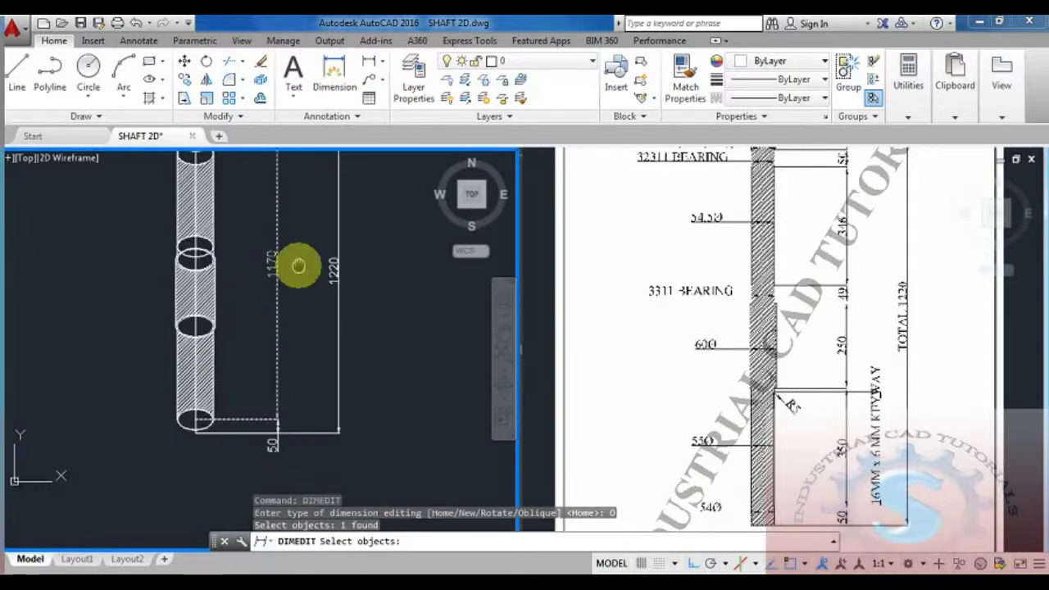
pyautogui.click(332, 265)
pyautogui.click(275, 447)
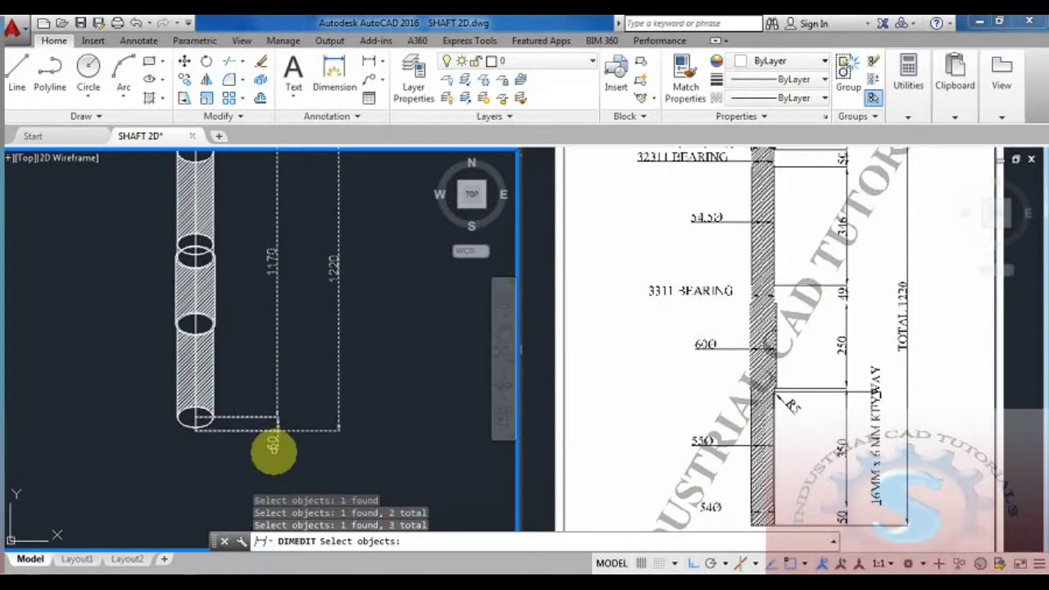
pyautogui.press('Return')
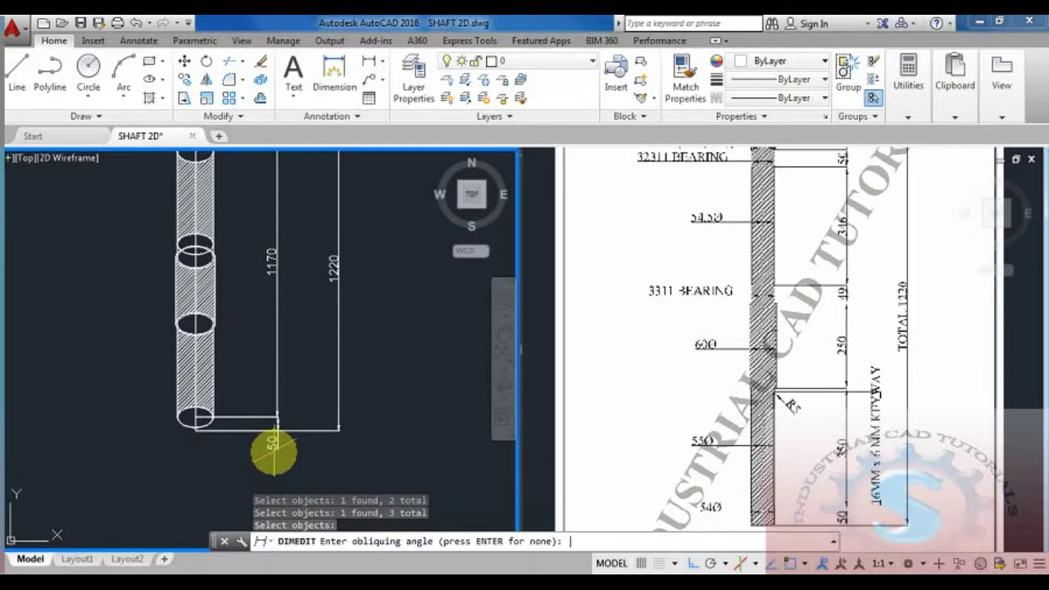
pyautogui.write('30')
pyautogui.press('Return')
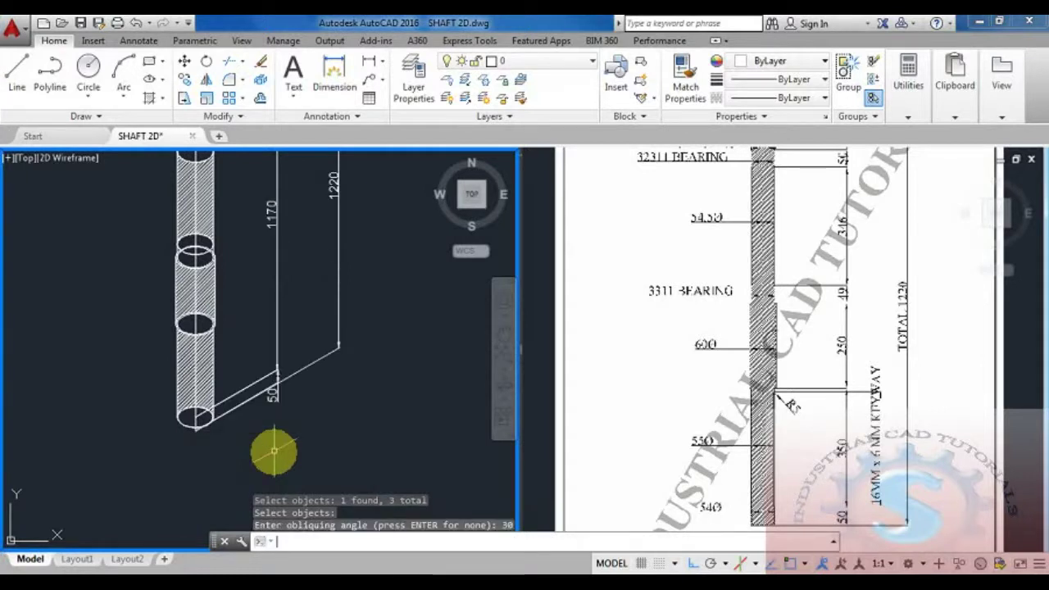
pyautogui.scroll(-3, 265, 293)
pyautogui.scroll(2, 265, 293)
pyautogui.scroll(2, 265, 293)
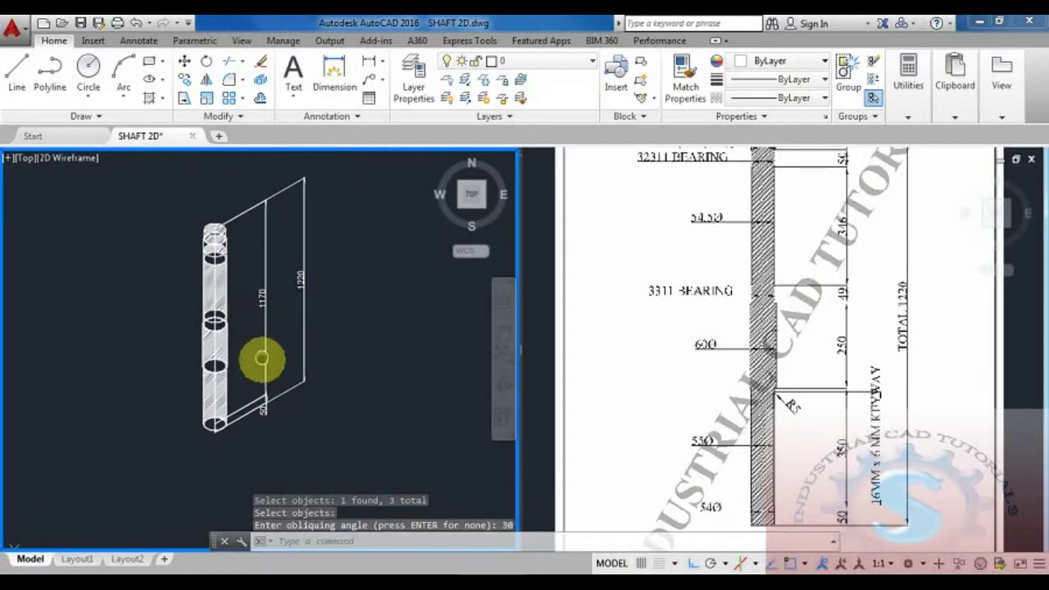
pyautogui.scroll(2, 278, 299)
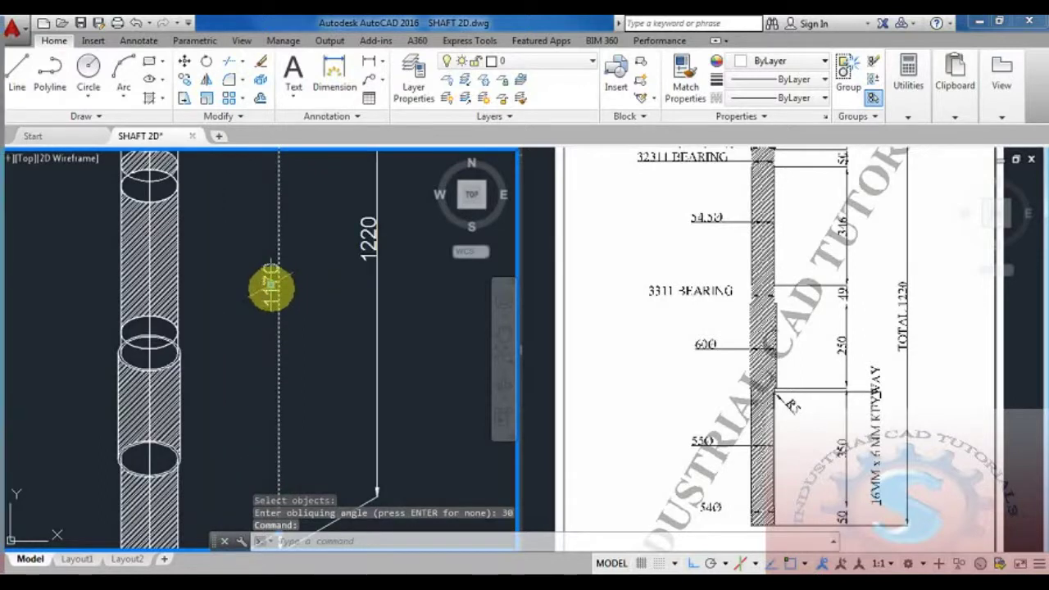
# - Move the 1170 and 1220 dimension lines closer to the isometric shaft by stretching their grips
pyautogui.click(272, 287)
pyautogui.click(225, 310)
pyautogui.moveTo(285, 311); pyautogui.dragTo(285, 315, button='middle')
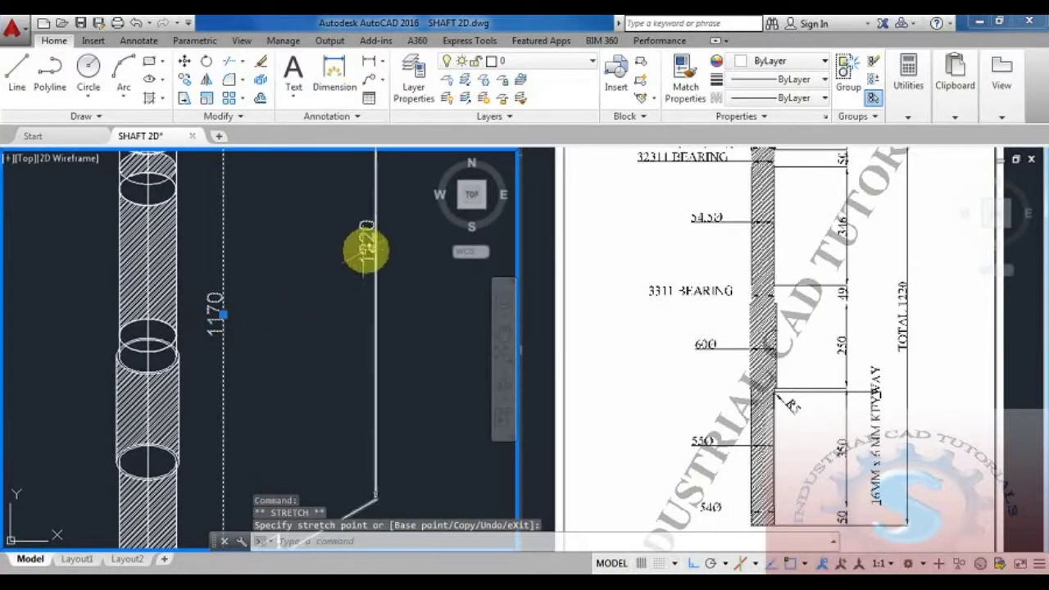
pyautogui.click(370, 248)
pyautogui.click(369, 241)
pyautogui.press('Escape')
# - Move the 50 dimension at the shaft's lower end in line with the 1170 dimension
pyautogui.scroll(3, 290, 347)
pyautogui.click(332, 349)
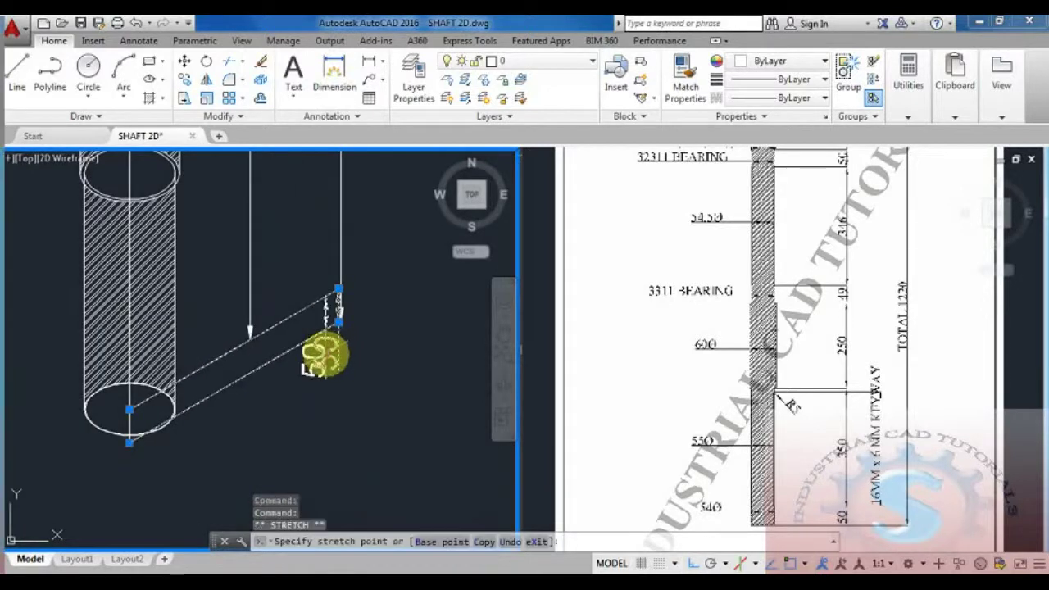
pyautogui.press('Escape')
# - Check the placement of the three oblique dimensions beside the whole isometric shaft
pyautogui.scroll(-5, 313, 349)
pyautogui.scroll(3, 311, 297)
pyautogui.scroll(-3, 331, 363)
pyautogui.scroll(2, 311, 317)
pyautogui.moveTo(312, 320); pyautogui.dragTo(307, 346, button='middle')
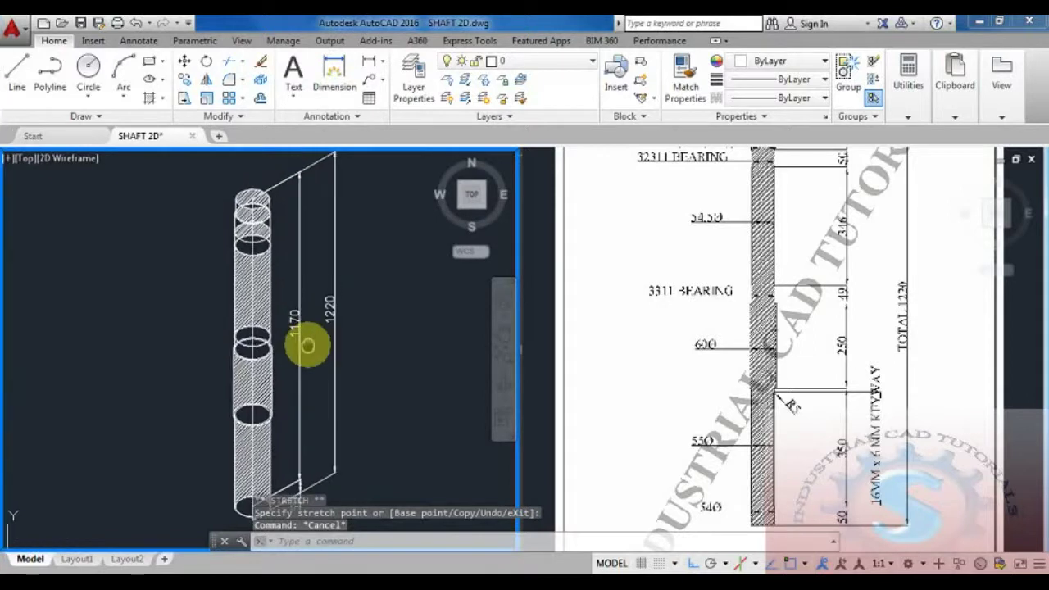
pyautogui.scroll(5, 287, 332)
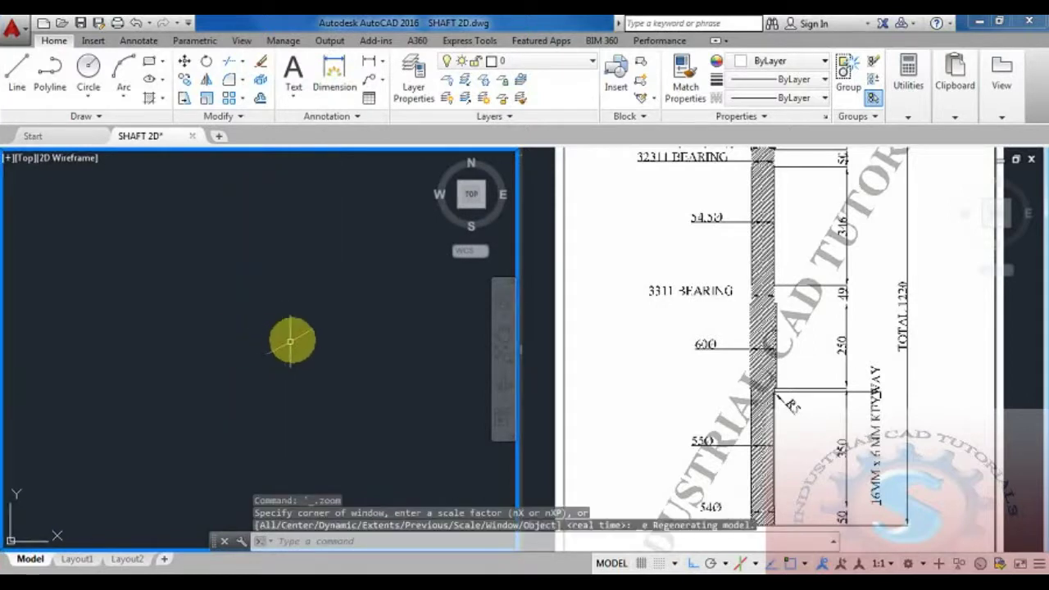
pyautogui.press('Escape')
pyautogui.scroll(3, 248, 352)
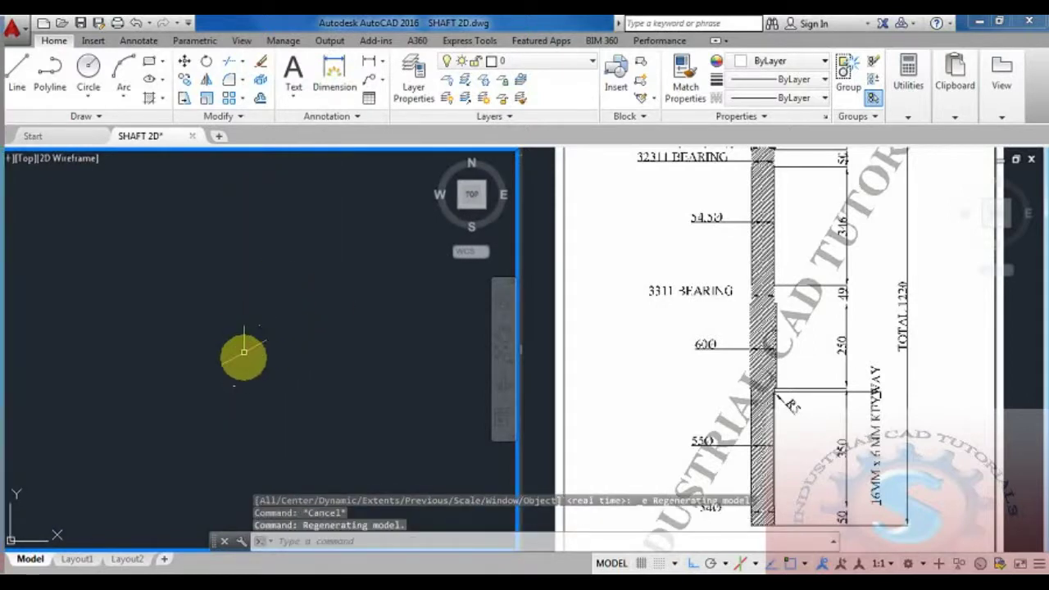
pyautogui.moveTo(305, 273); pyautogui.dragTo(287, 300, button='middle')
pyautogui.scroll(3, 288, 300)
pyautogui.scroll(3, 213, 389)
pyautogui.scroll(-3, 211, 394)
pyautogui.moveTo(210, 393); pyautogui.dragTo(380, 227, button='middle')
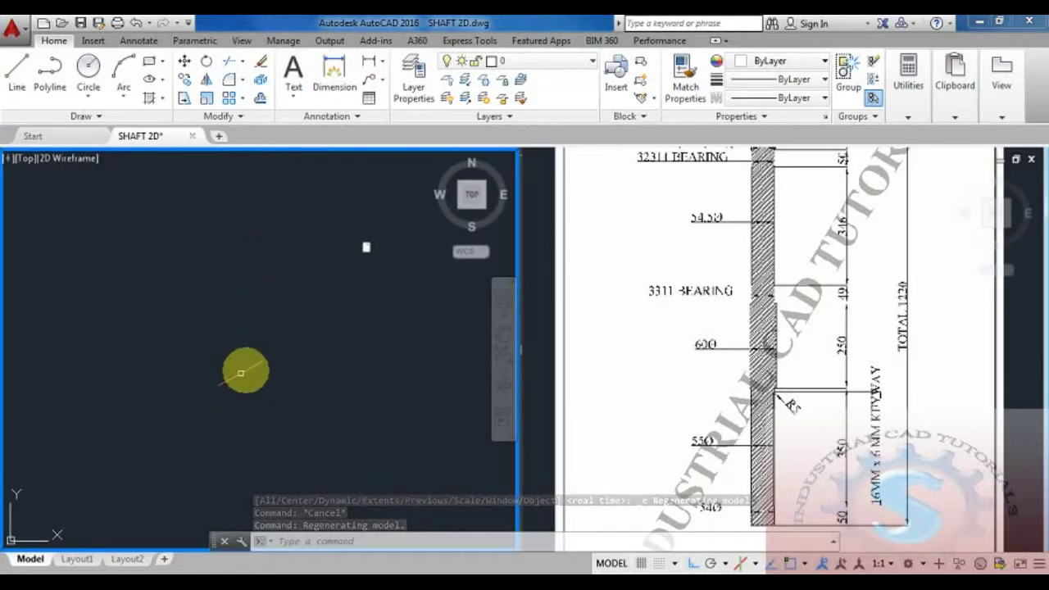
pyautogui.scroll(-3, 274, 358)
pyautogui.moveTo(274, 357); pyautogui.dragTo(282, 349, button='middle')
pyautogui.scroll(1, 237, 393)
pyautogui.scroll(-1, 238, 395)
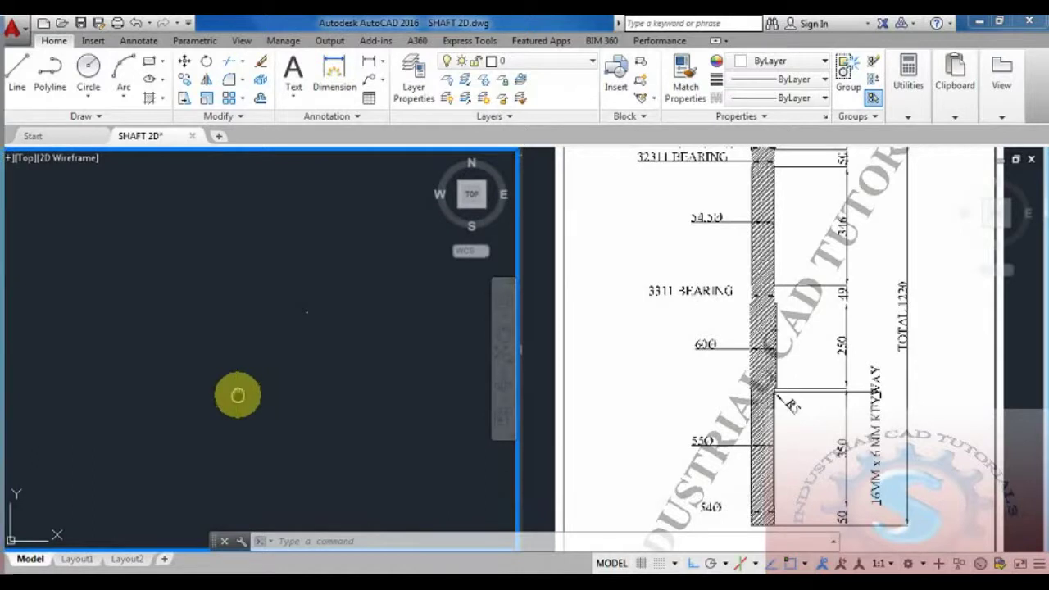
pyautogui.moveTo(238, 395); pyautogui.dragTo(295, 341, button='middle')
pyautogui.scroll(-3, 359, 328)
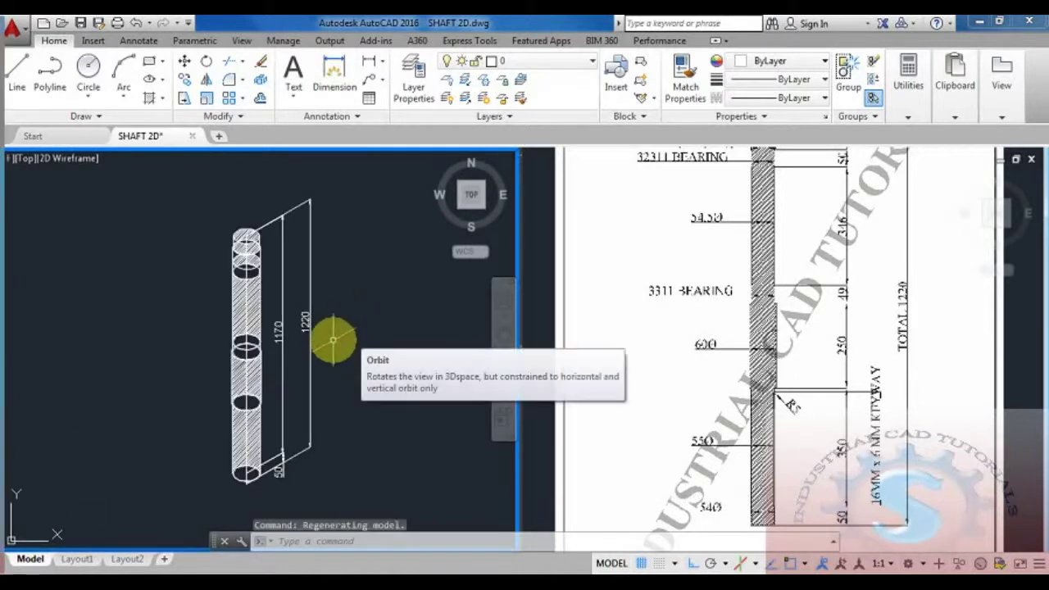
pyautogui.scroll(-3, 321, 346)
pyautogui.scroll(3, 332, 349)
pyautogui.moveTo(314, 392); pyautogui.dragTo(277, 382, button='middle')
pyautogui.scroll(1, 322, 357)
pyautogui.scroll(-1, 364, 394)
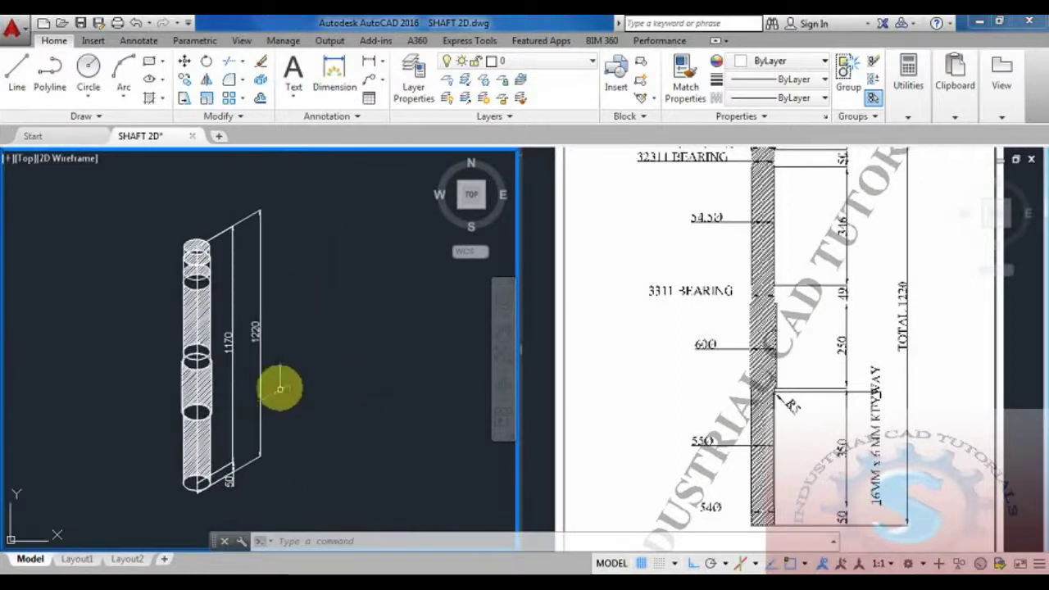
# - Add the multiline text note "IN THIS DRAWING I CONSIDERED RADIUS NOT DIAMETER OBSERVE THE DIMENSTIONS" beside the 1220 dimension
pyautogui.click(290, 80)
pyautogui.click(296, 274)
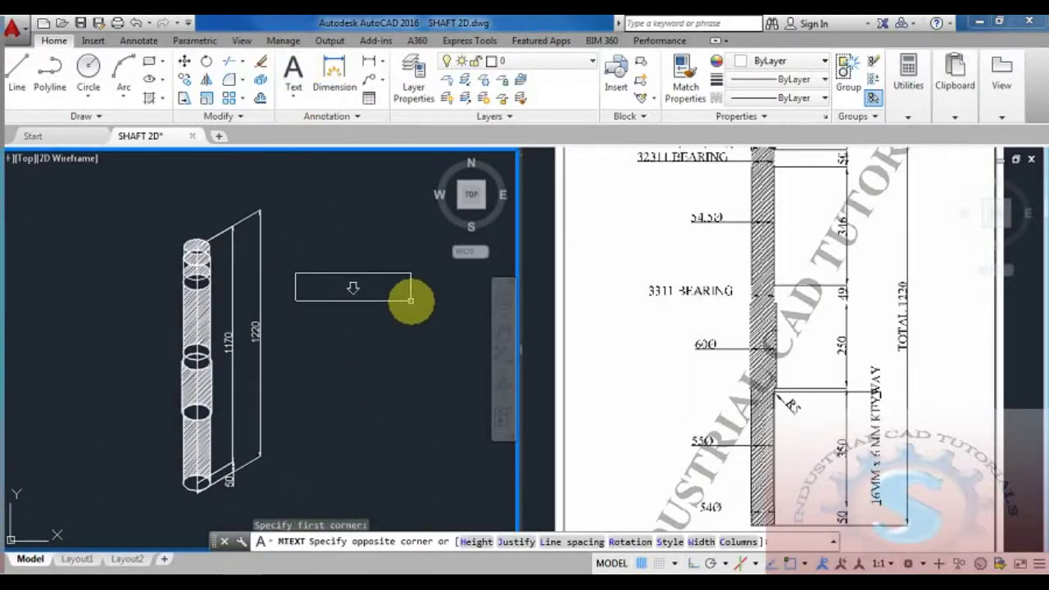
pyautogui.click(413, 300)
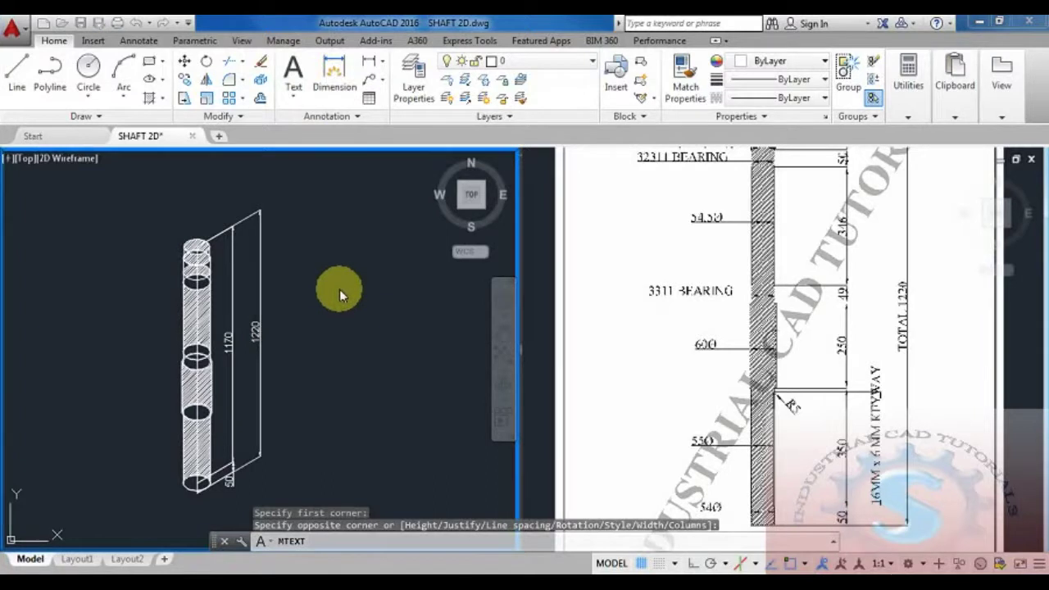
pyautogui.click(339, 289)
pyautogui.write('HEER')
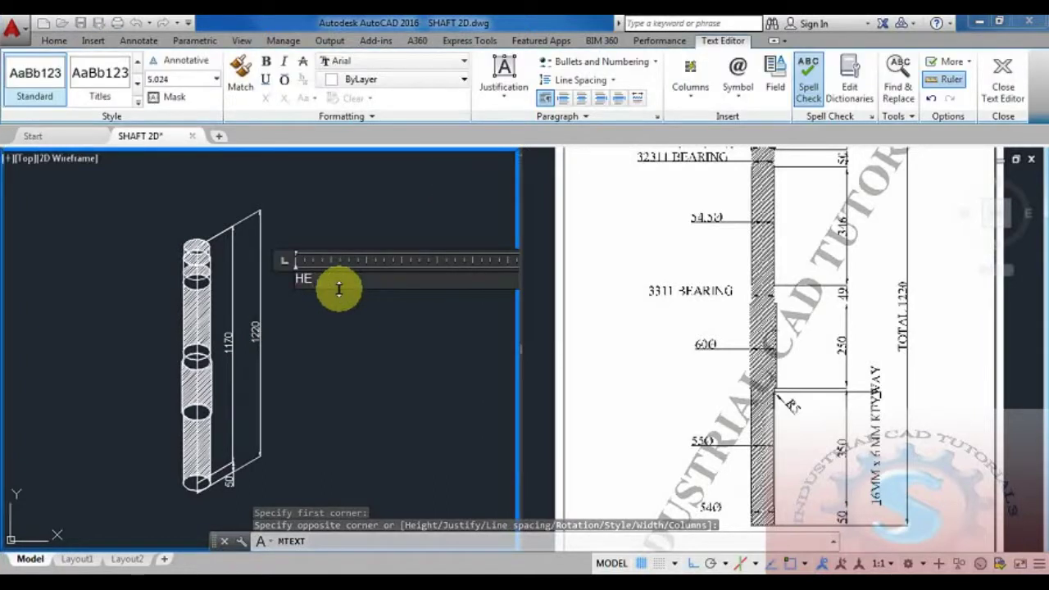
pyautogui.press('BackSpace')
pyautogui.press('BackSpace')
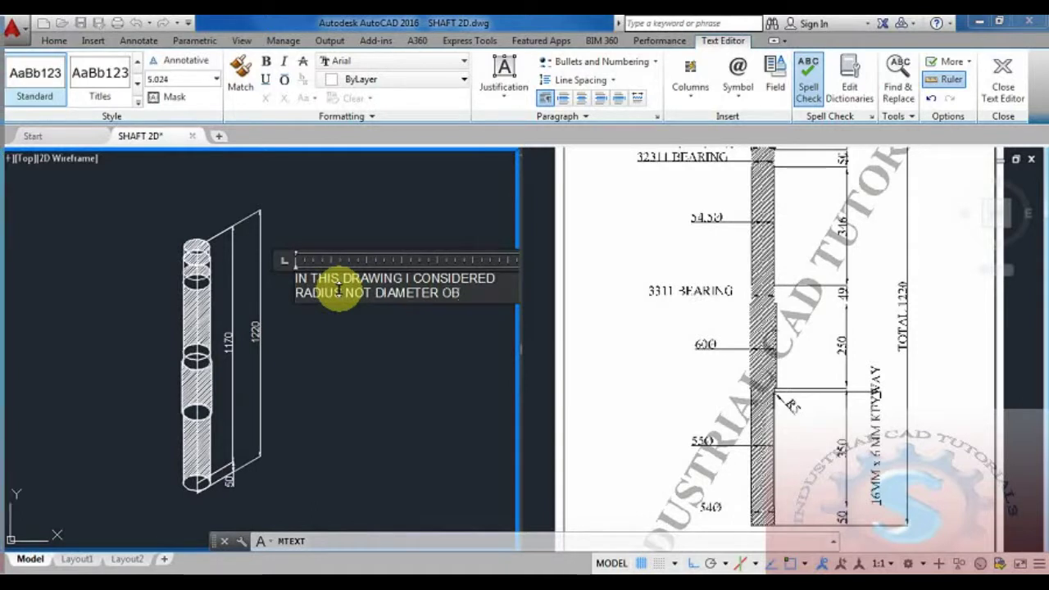
pyautogui.press('Return')
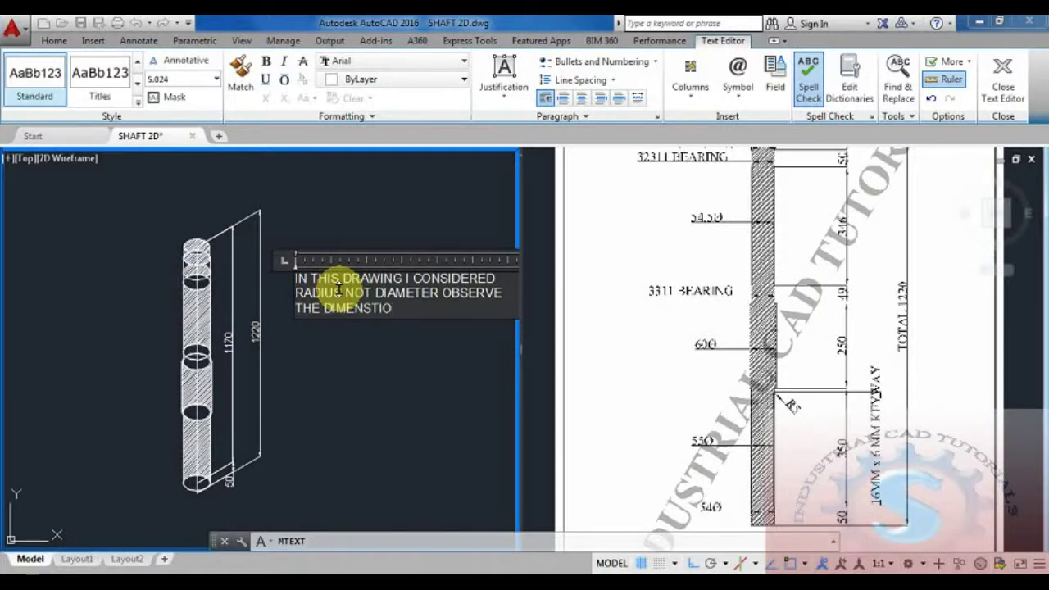
pyautogui.click(345, 371)
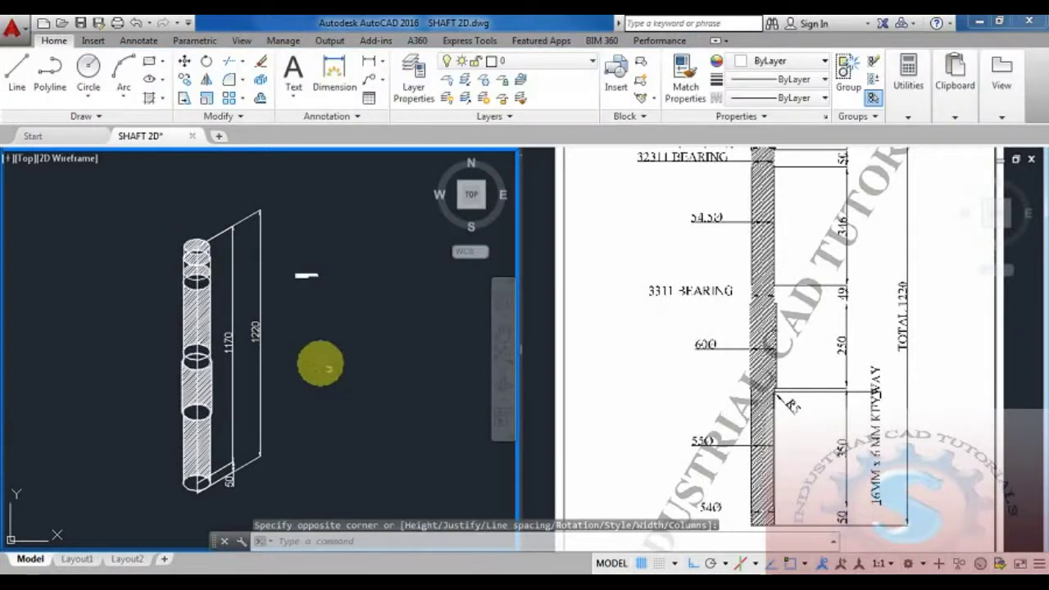
# - Try to change the whole note's text height to 10.0, and discard the text edit
pyautogui.scroll(5, 300, 270)
pyautogui.doubleClick(305, 281)
pyautogui.moveTo(417, 300); pyautogui.dragTo(218, 235)
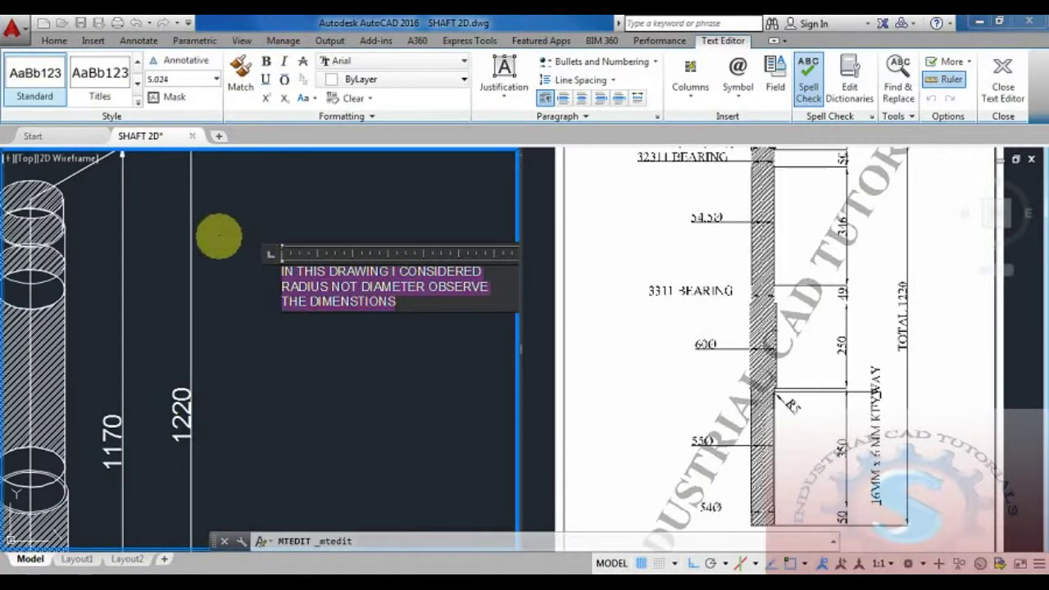
pyautogui.click(218, 80)
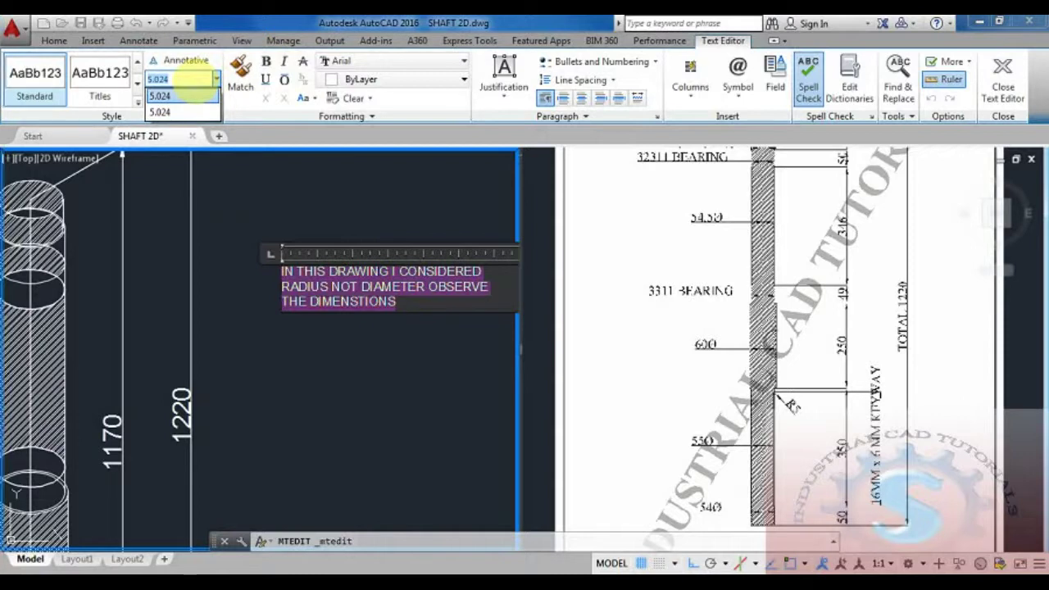
pyautogui.click(195, 80)
pyautogui.write('10.0')
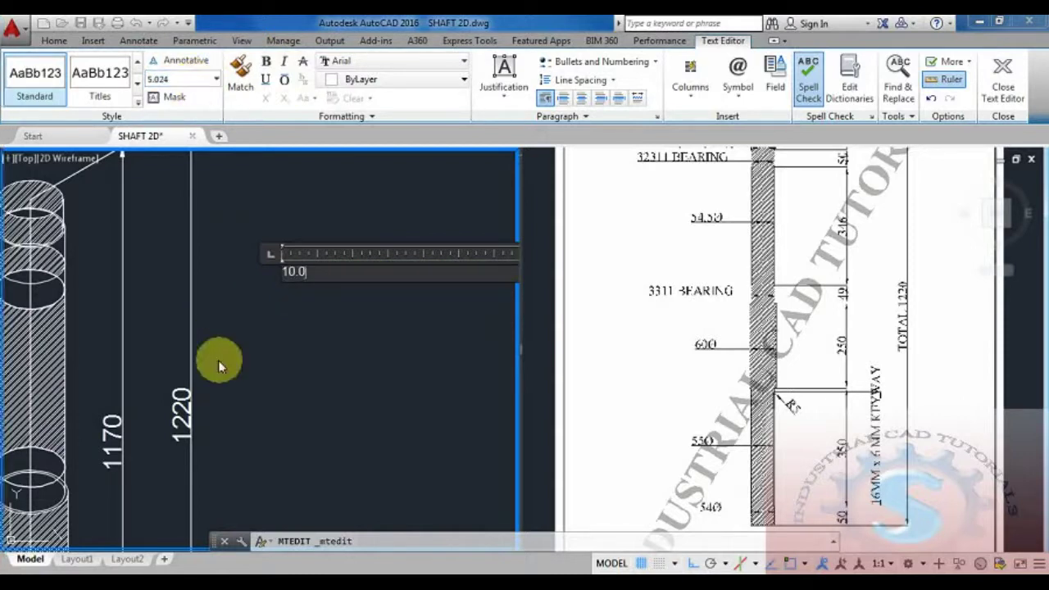
pyautogui.press('Escape')
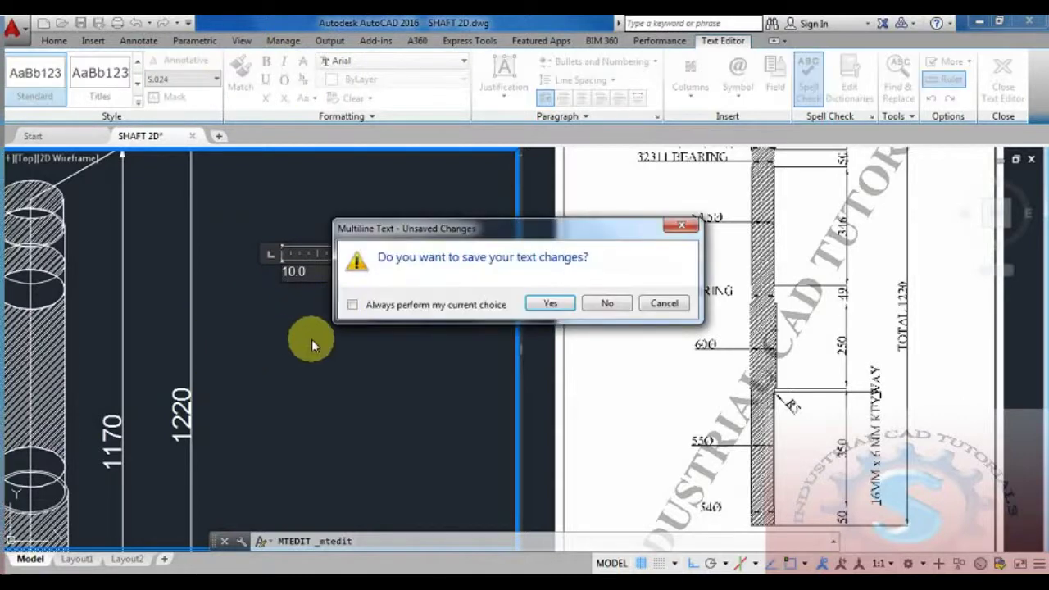
pyautogui.click(618, 310)
pyautogui.click(349, 350)
# - Reopen the note for editing and select all of its text, leaving the wording as it is
pyautogui.doubleClick(323, 273)
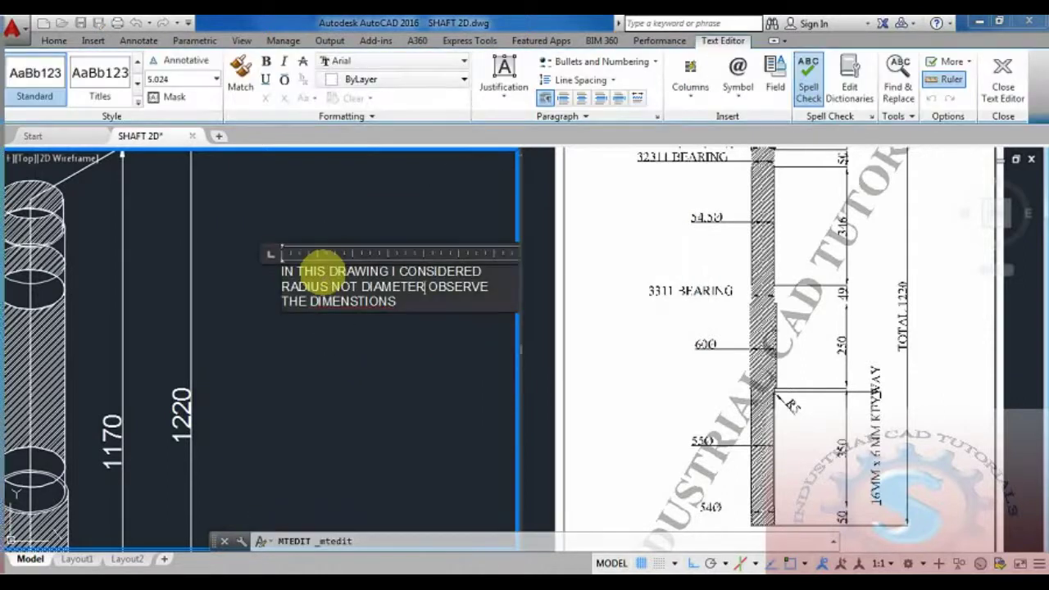
pyautogui.scroll(1, 420, 310)
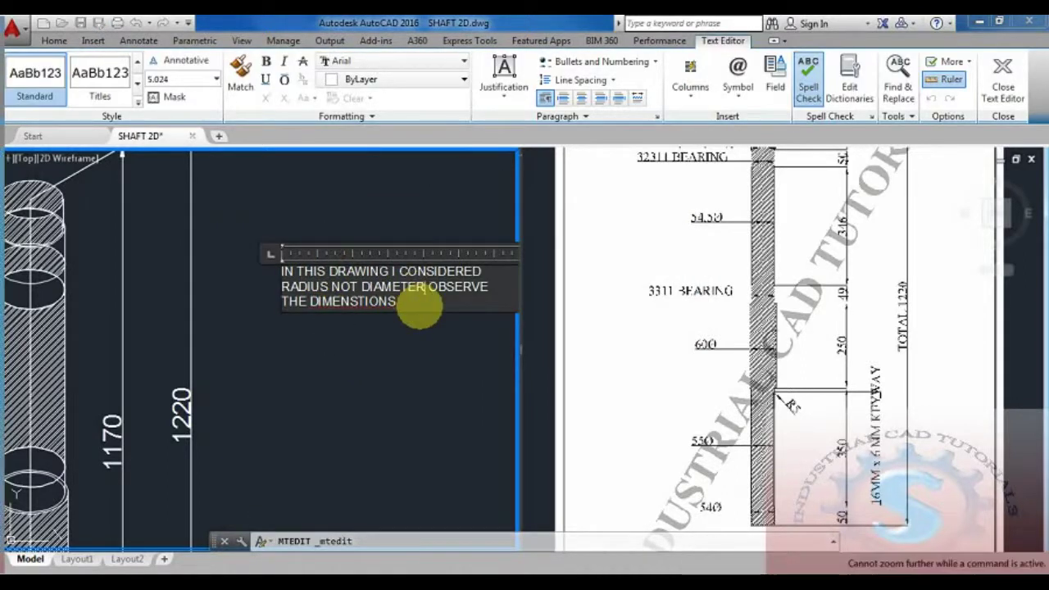
pyautogui.click(388, 340)
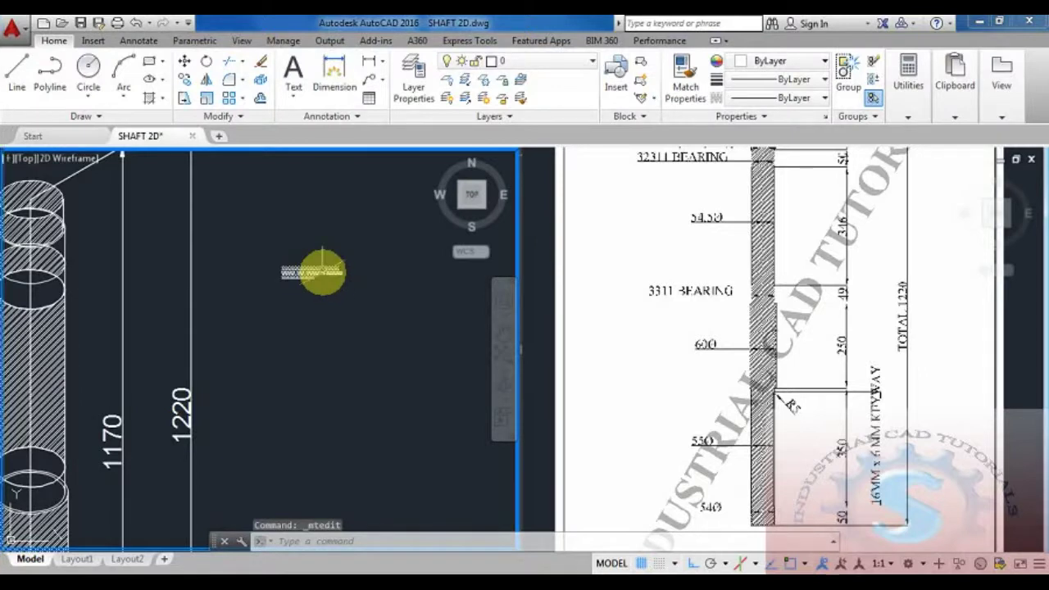
pyautogui.doubleClick(322, 271)
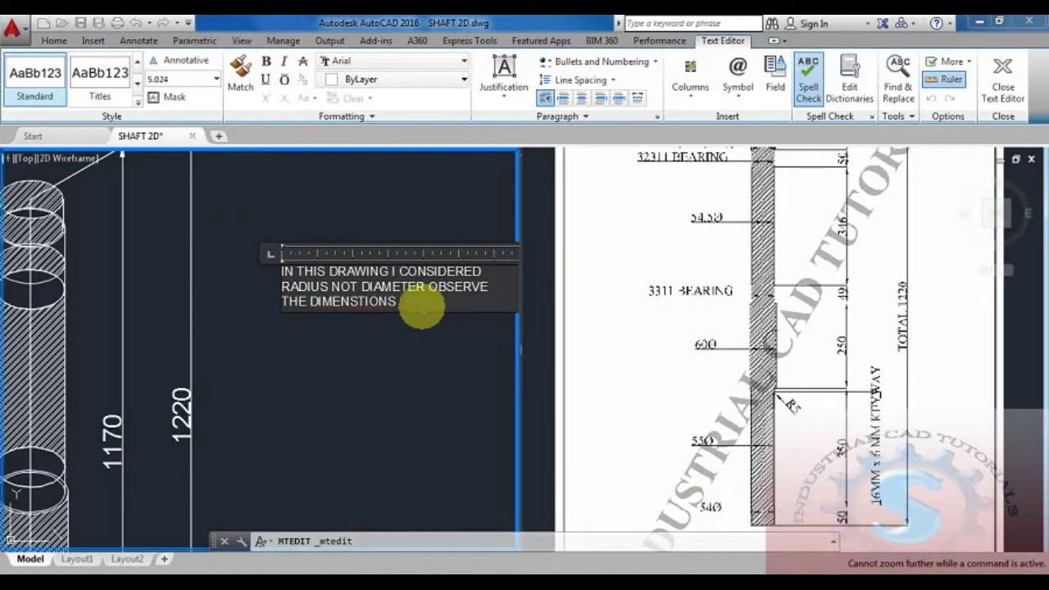
pyautogui.moveTo(421, 307); pyautogui.dragTo(258, 268)
pyautogui.click(265, 304)
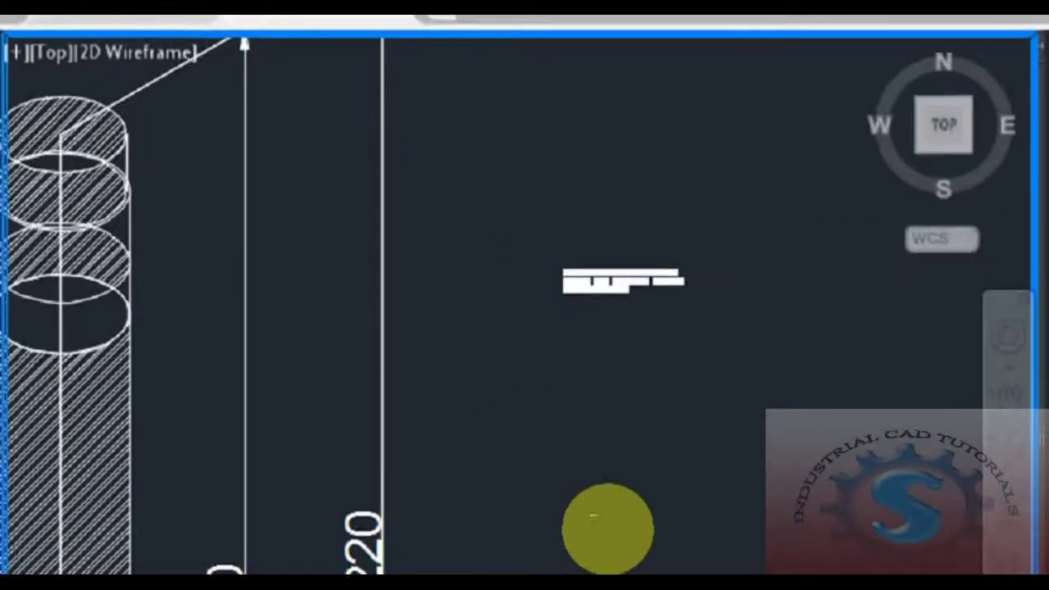
pyautogui.press('Escape')
pyautogui.press('Escape')
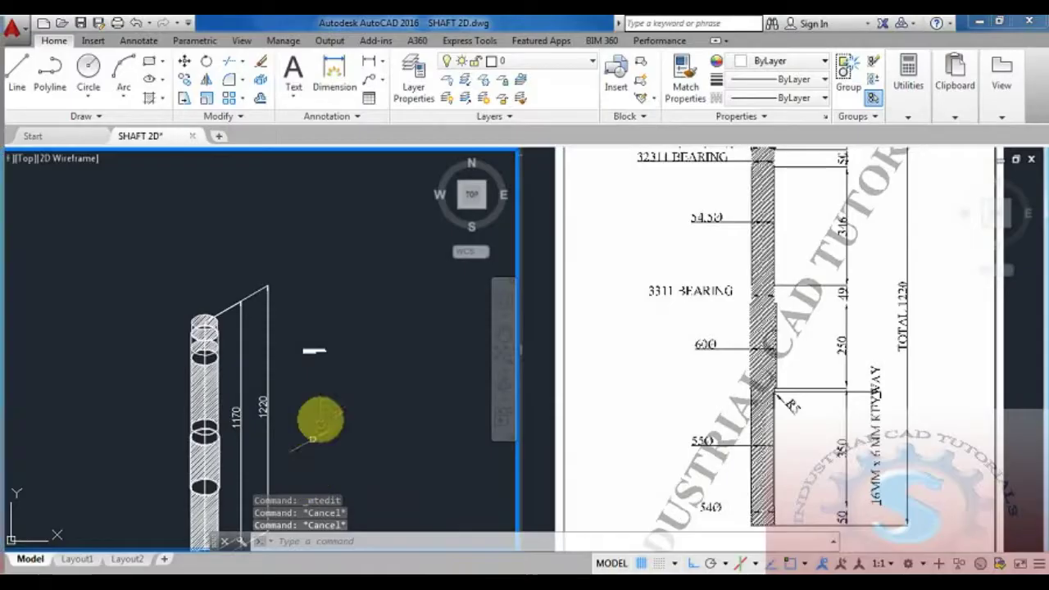
# - Delete the multiline text note beside the isometric shaft
pyautogui.moveTo(308, 374); pyautogui.dragTo(330, 267, button='middle')
pyautogui.scroll(1, 305, 323)
pyautogui.scroll(-1, 302, 328)
pyautogui.moveTo(266, 362); pyautogui.dragTo(252, 398, button='middle')
pyautogui.click(405, 314)
pyautogui.click(299, 228)
pyautogui.press('Delete')
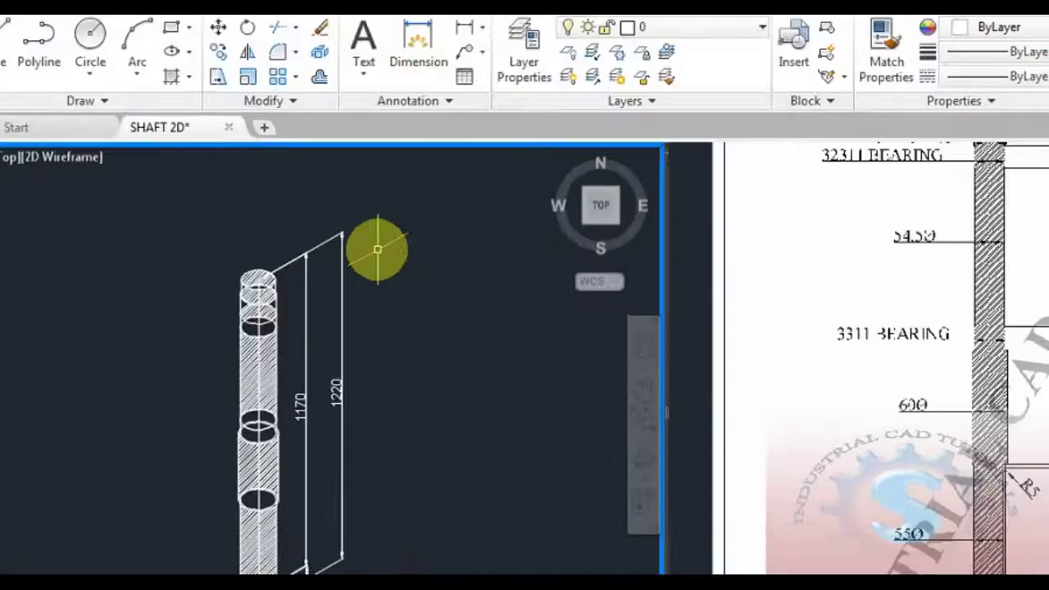
pyautogui.press('Delete')
# - Try to place a linear dimension across the width of the shaft's top isocircle
pyautogui.click(691, 352)
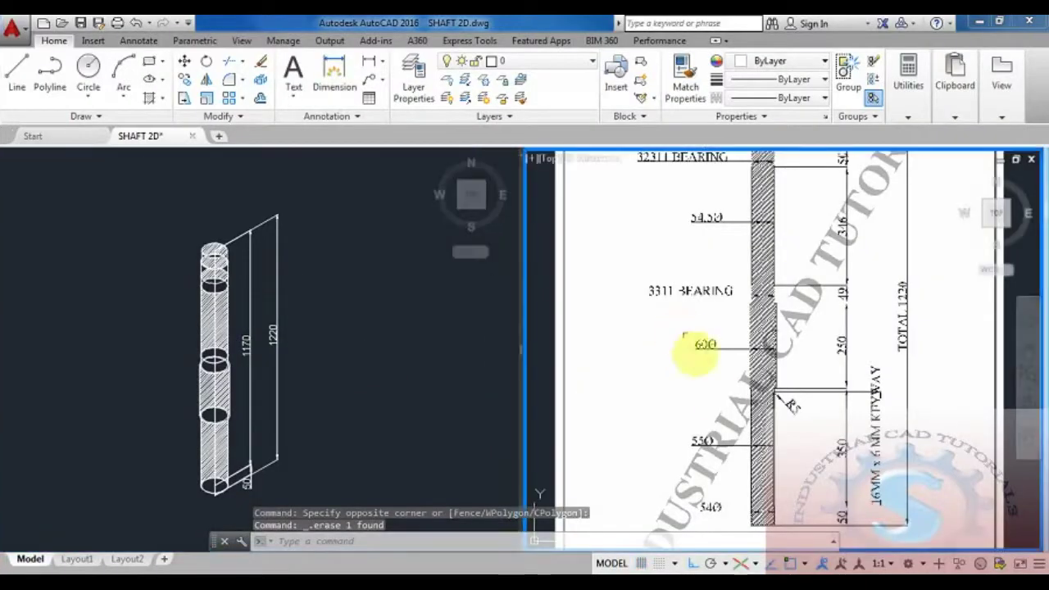
pyautogui.scroll(1, 234, 267)
pyautogui.click(239, 279)
pyautogui.scroll(3, 239, 279)
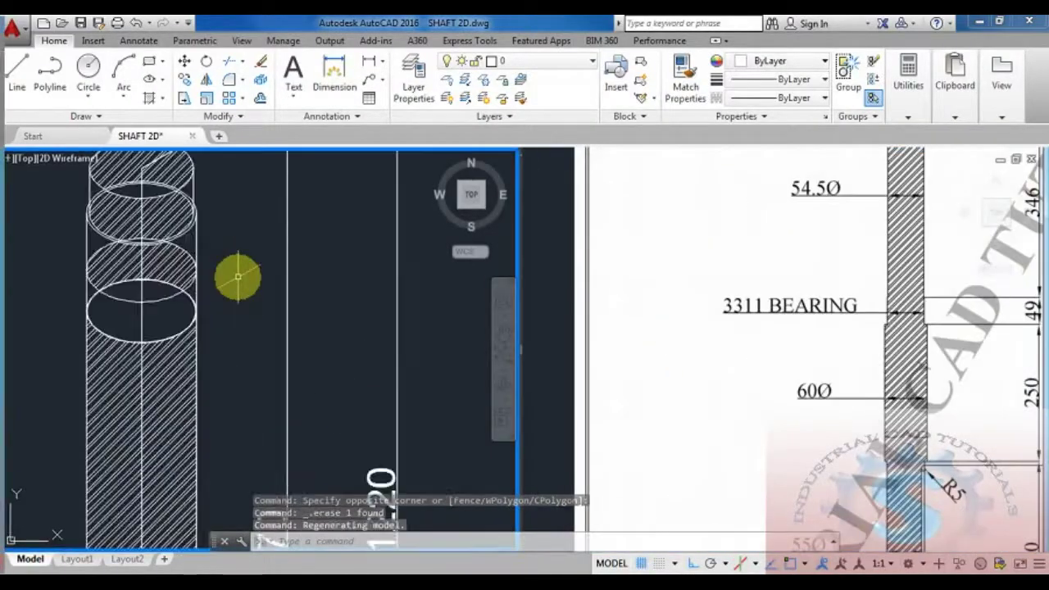
pyautogui.click(371, 66)
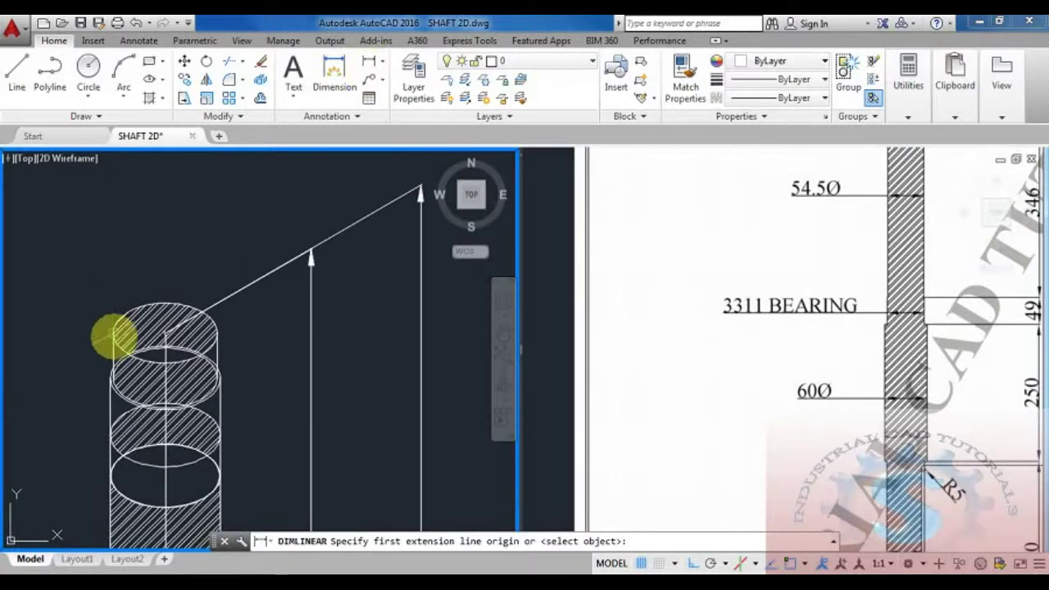
pyautogui.click(114, 335)
pyautogui.click(215, 332)
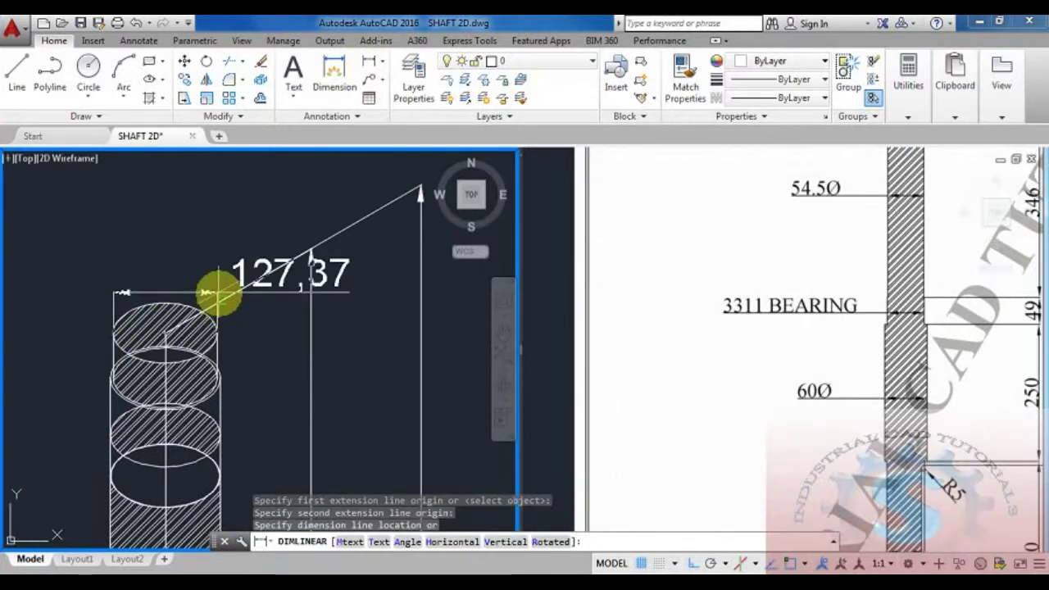
pyautogui.press('Escape')
pyautogui.scroll(-5, 206, 356)
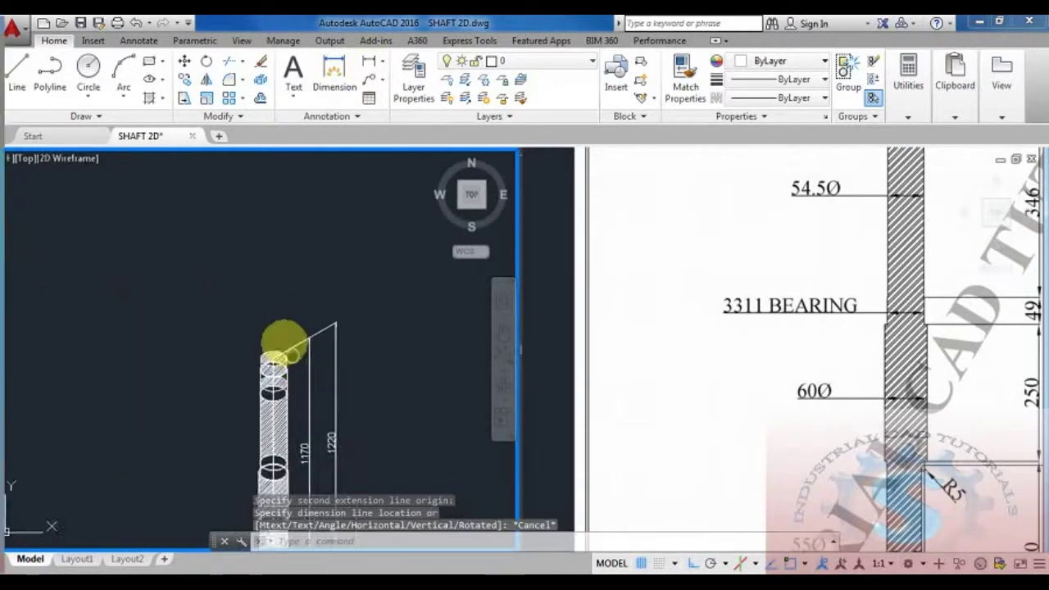
# - Compare the isometric shaft's stepped sections and dimensions with the diameters and lengths in the 2D drawing
pyautogui.click(780, 324)
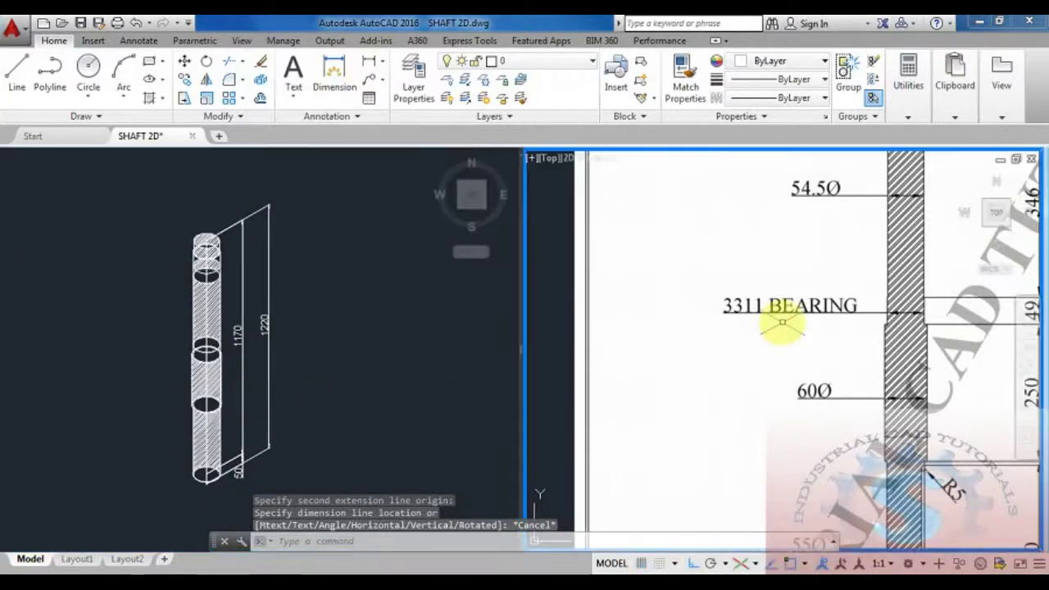
pyautogui.scroll(-3, 732, 343)
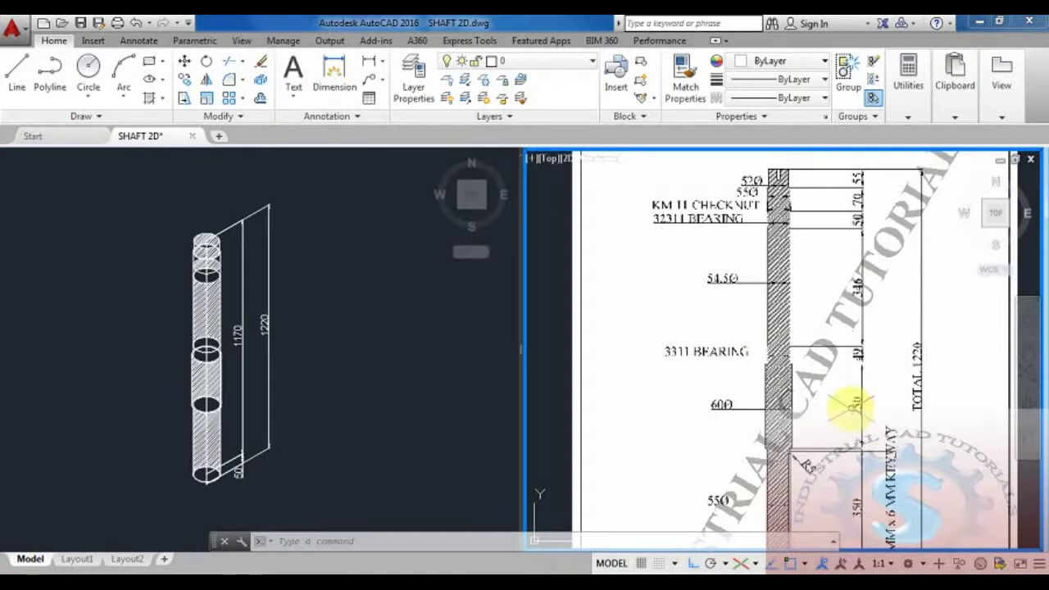
pyautogui.moveTo(851, 408)
pyautogui.mouseDown(button='middle')
pyautogui.moveTo(867, 403)
pyautogui.moveTo(846, 401)
pyautogui.mouseUp(button='middle')
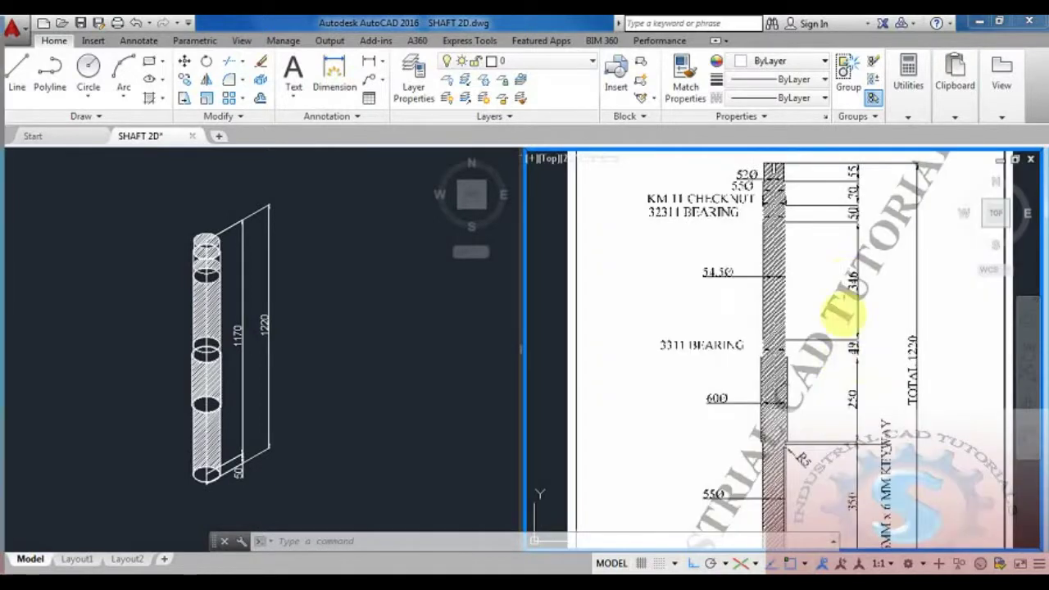
pyautogui.click(293, 358)
pyautogui.scroll(2, 241, 306)
pyautogui.moveTo(221, 335); pyautogui.dragTo(246, 427, button='middle')
pyautogui.scroll(-2, 260, 271)
pyautogui.moveTo(258, 274); pyautogui.dragTo(273, 185, button='middle')
pyautogui.scroll(2, 268, 243)
pyautogui.scroll(2, 295, 385)
pyautogui.scroll(-2, 296, 361)
pyautogui.scroll(3, 292, 370)
pyautogui.scroll(-4, 287, 376)
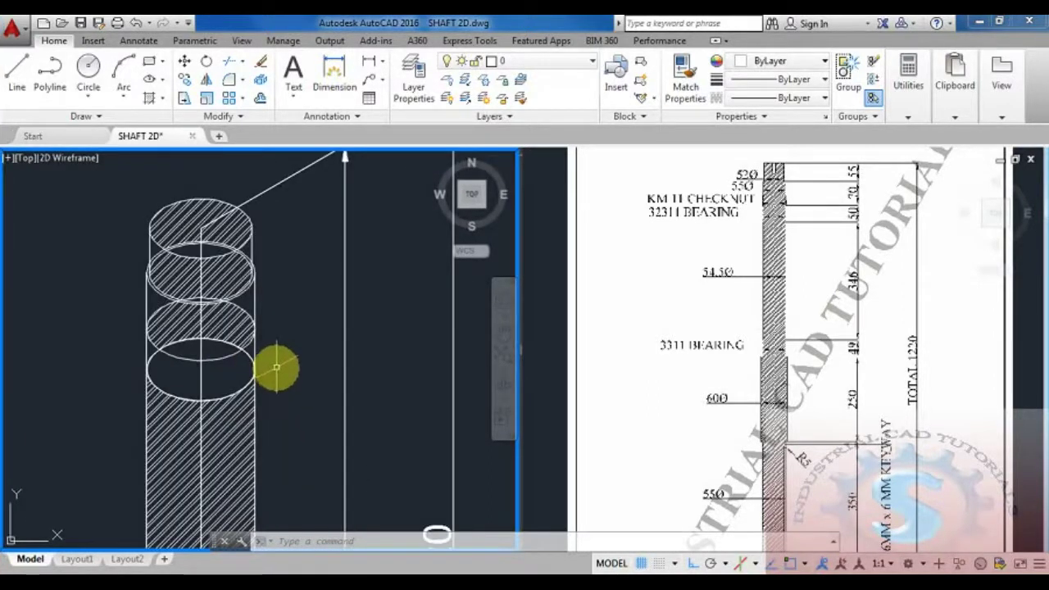
pyautogui.scroll(2, 271, 390)
pyautogui.scroll(-3, 265, 368)
pyautogui.scroll(3, 290, 328)
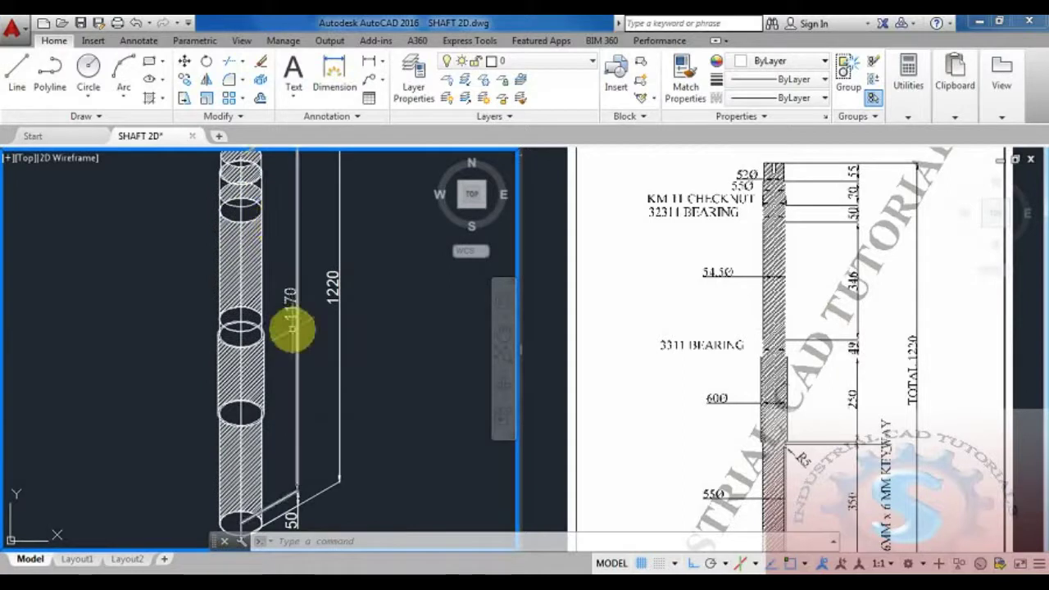
pyautogui.scroll(-4, 316, 328)
pyautogui.scroll(1, 315, 329)
pyautogui.moveTo(304, 351); pyautogui.dragTo(323, 366, button='middle')
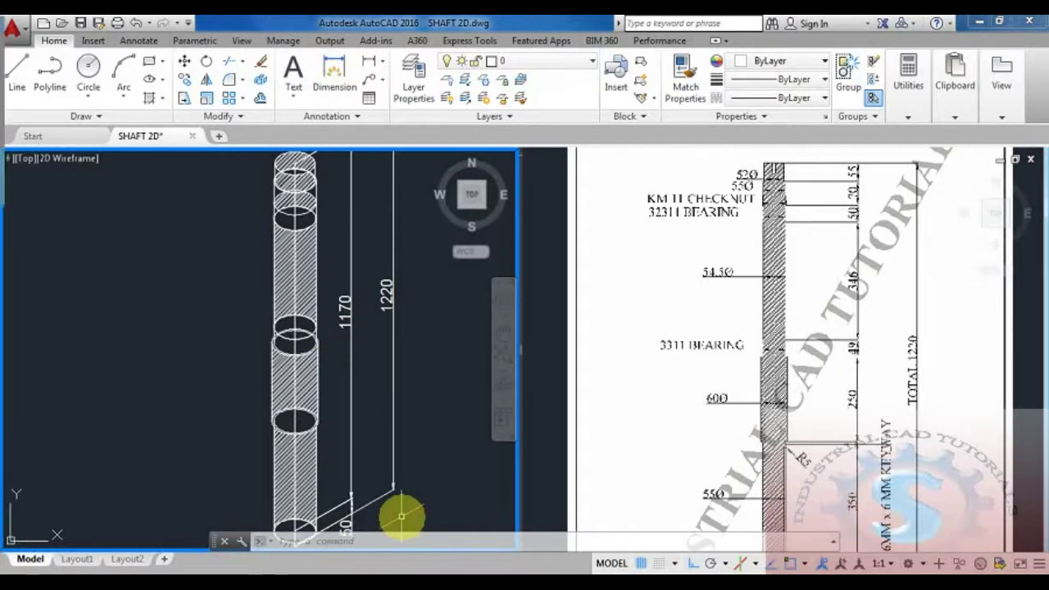
pyautogui.moveTo(324, 396)
pyautogui.mouseDown(button='middle')
pyautogui.moveTo(273, 392)
pyautogui.moveTo(277, 414)
pyautogui.mouseUp(button='middle')
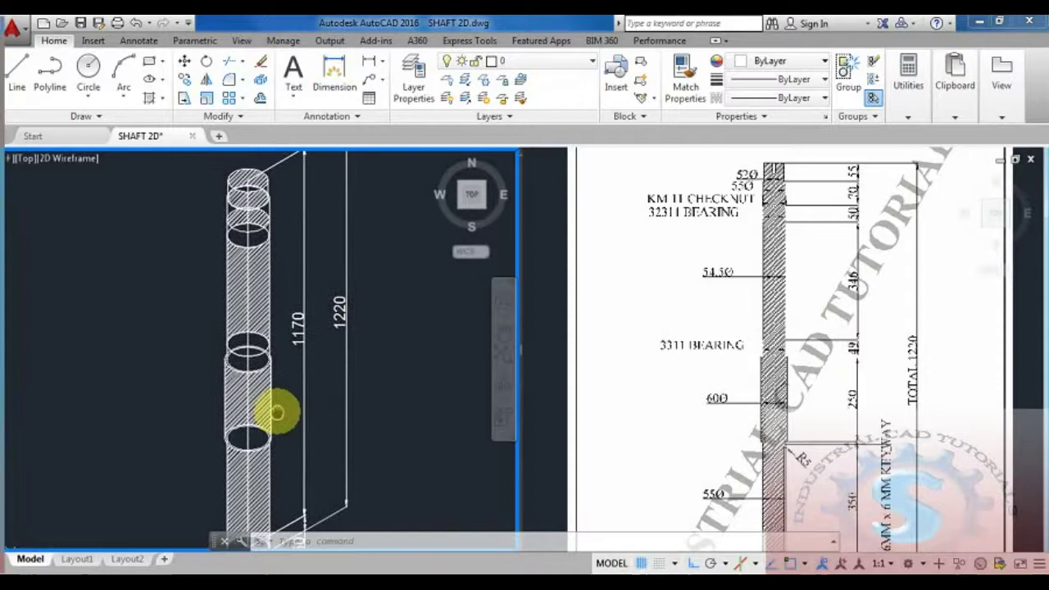